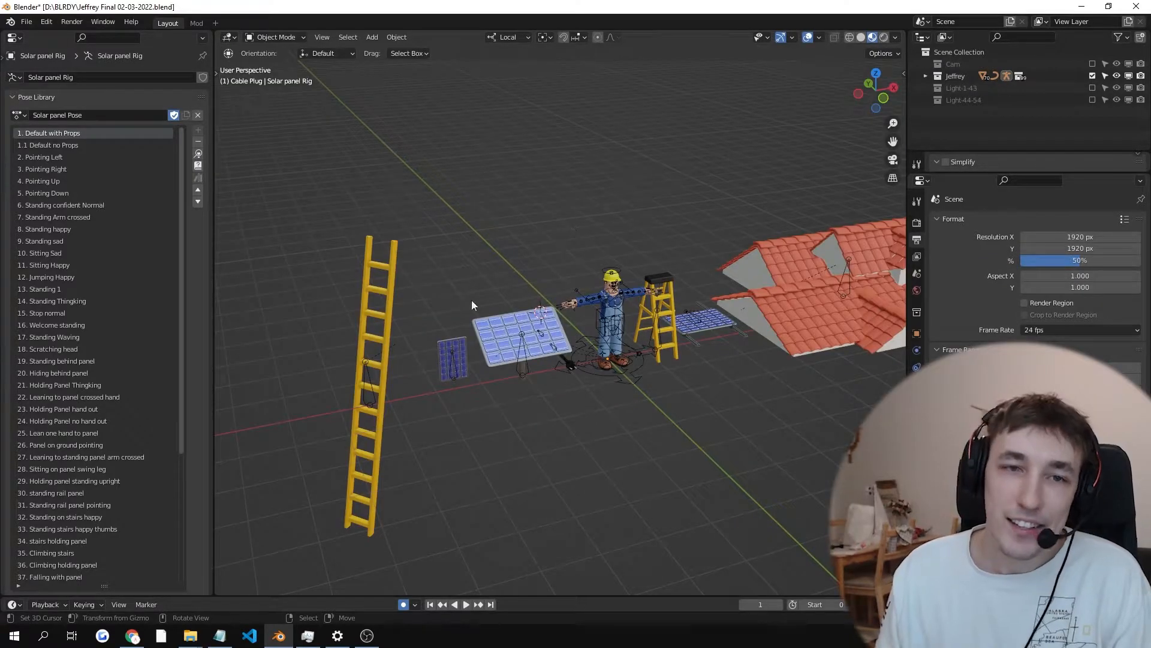
Step: Examine the small solar panel, the large panel on its stand and the cable plug beside the character
{"action": "scroll", "coordinate": [472, 306], "scroll_direction": "up", "scroll_amount": 5}
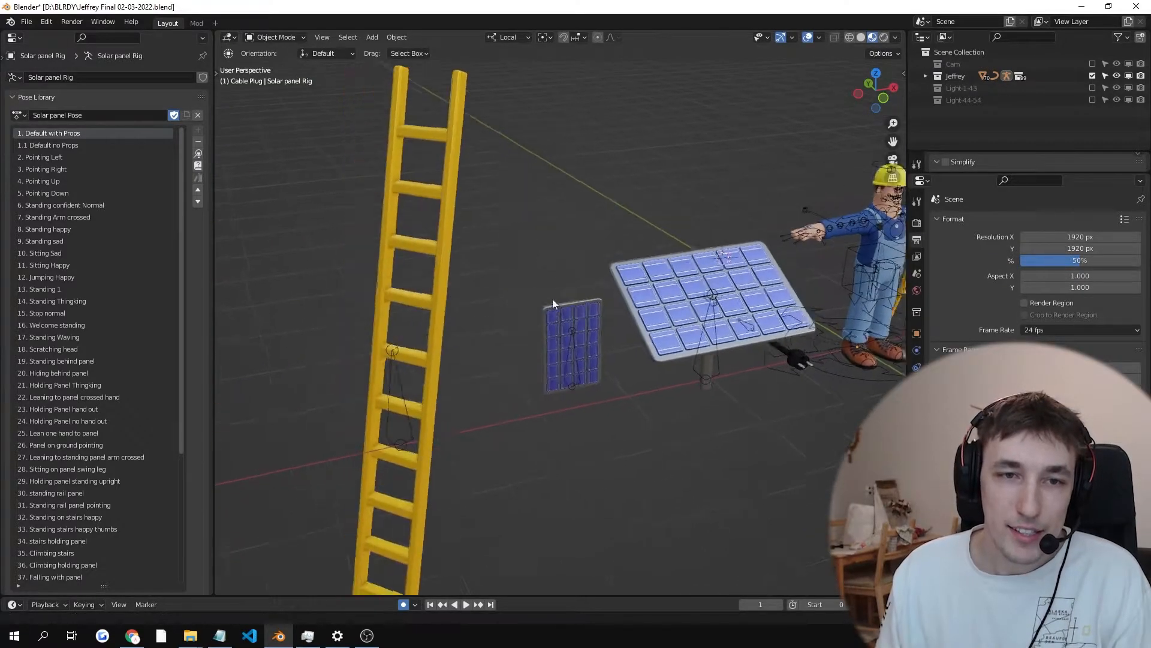
{"action": "scroll", "coordinate": [558, 296], "scroll_direction": "up", "scroll_amount": 6}
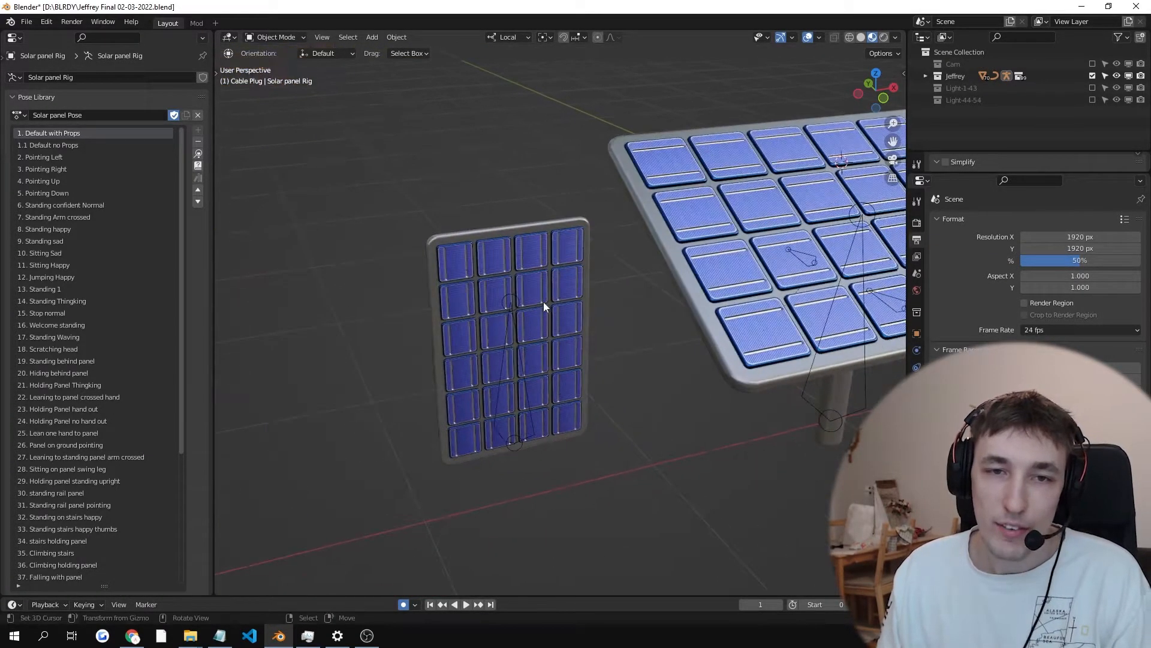
{"action": "scroll", "coordinate": [541, 302], "scroll_direction": "down", "scroll_amount": 1}
{"action": "middle_click_drag", "start_coordinate": [668, 285], "coordinate": [687, 296]}
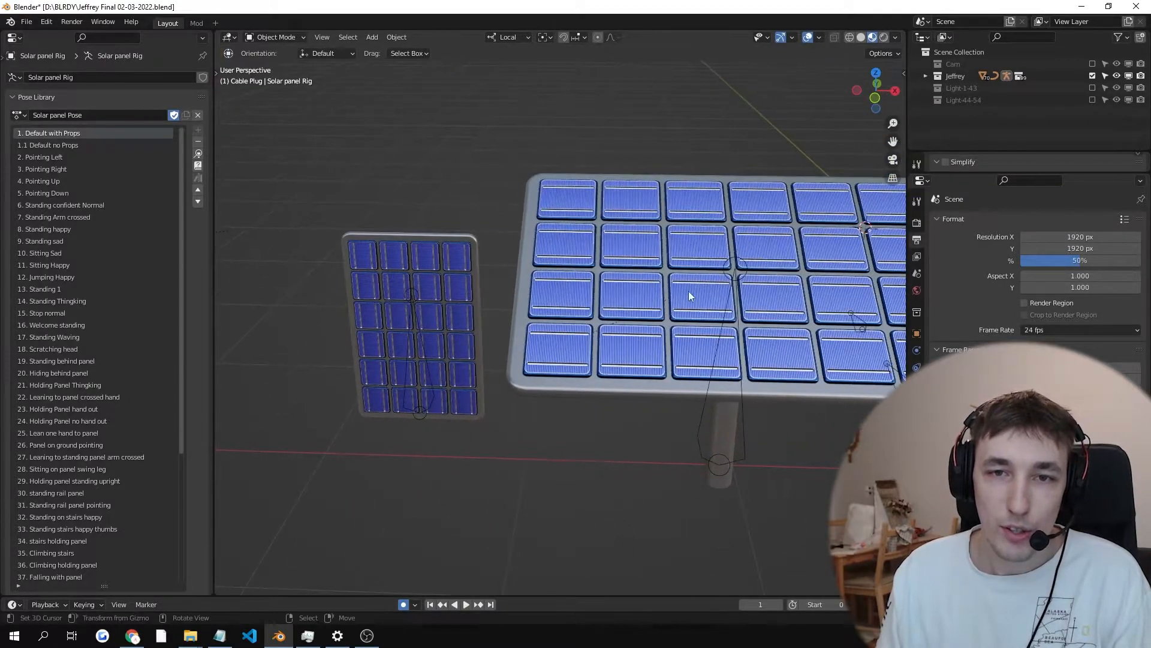
{"action": "left_click_drag", "start_coordinate": [852, 300], "coordinate": [640, 393], "text": "alt+shift"}
{"action": "scroll", "coordinate": [639, 376], "scroll_direction": "up", "scroll_amount": 2}
{"action": "right_click", "coordinate": [640, 393]}
{"action": "left_click_drag", "start_coordinate": [708, 371], "coordinate": [656, 360], "text": "alt"}
{"action": "left_click", "coordinate": [664, 380]}
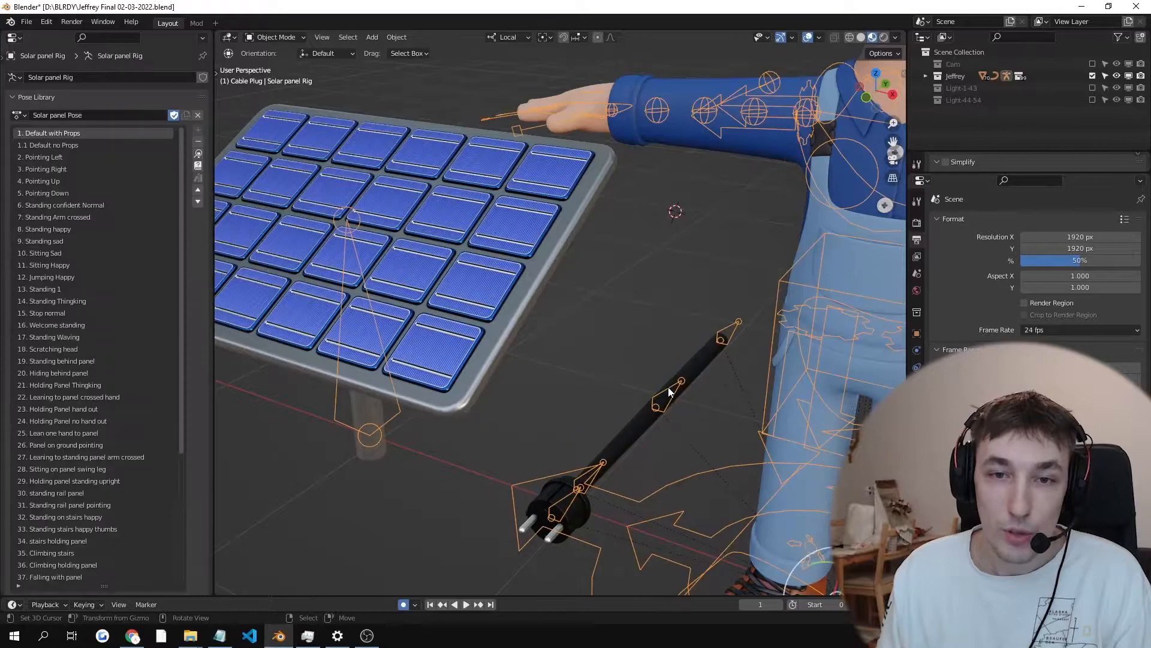
{"action": "scroll", "coordinate": [644, 375], "scroll_direction": "down", "scroll_amount": 6}
{"action": "middle_click_drag", "start_coordinate": [644, 375], "coordinate": [653, 397]}
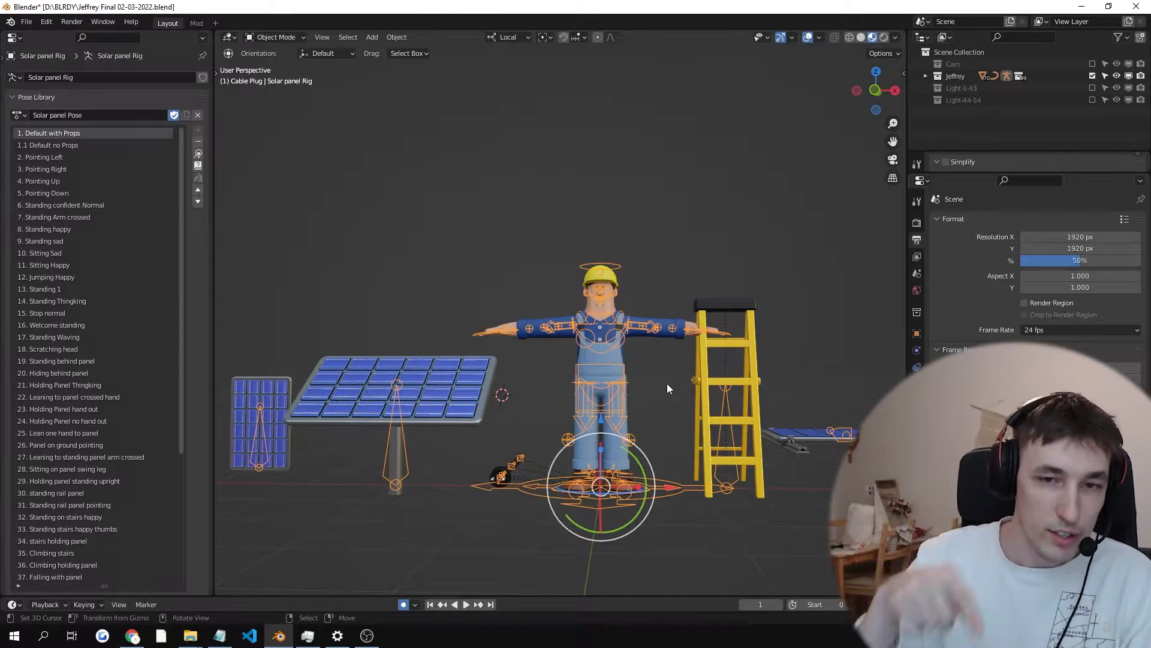
Step: Examine the stepladder, the solar panel on rails and the tiled roof model
{"action": "middle_click_drag", "start_coordinate": [661, 379], "coordinate": [605, 426]}
{"action": "scroll", "coordinate": [606, 423], "scroll_direction": "up", "scroll_amount": 1}
{"action": "left_click_drag", "start_coordinate": [608, 419], "coordinate": [542, 364], "text": "alt+shift"}
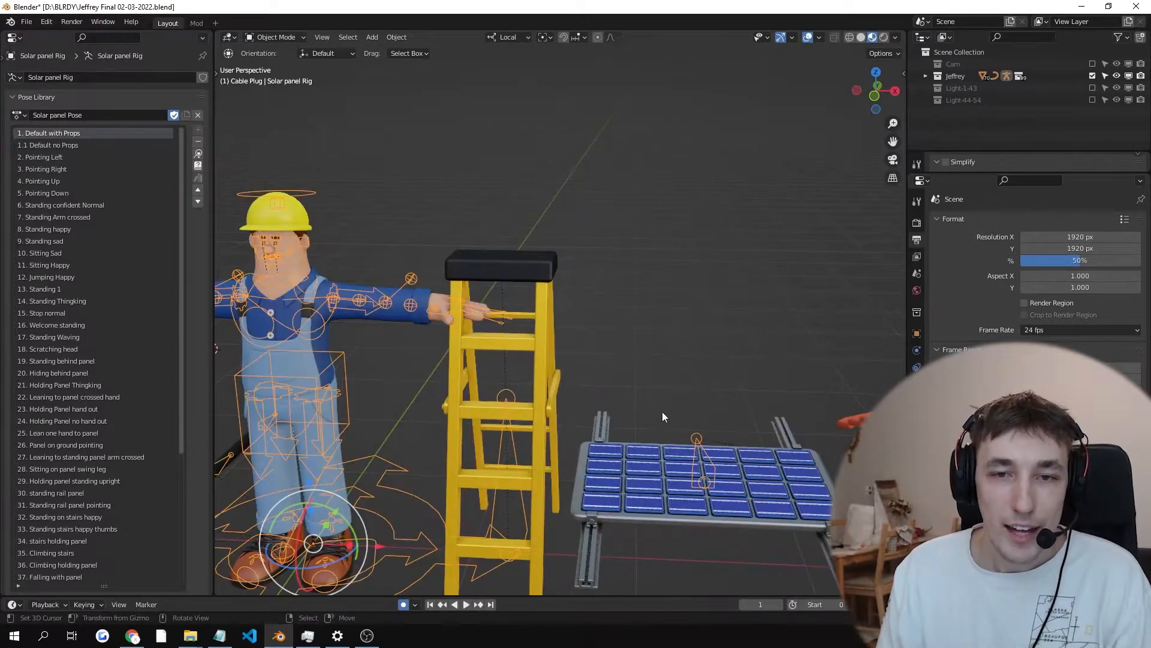
{"action": "scroll", "coordinate": [662, 406], "scroll_direction": "down", "scroll_amount": 2}
{"action": "left_click_drag", "start_coordinate": [675, 377], "coordinate": [618, 463], "text": "alt+shift"}
{"action": "scroll", "coordinate": [614, 376], "scroll_direction": "up", "scroll_amount": 2}
{"action": "left_click_drag", "start_coordinate": [588, 394], "coordinate": [533, 327], "text": "alt+shift"}
{"action": "scroll", "coordinate": [573, 340], "scroll_direction": "down", "scroll_amount": 3}
{"action": "scroll", "coordinate": [574, 342], "scroll_direction": "down", "scroll_amount": 2}
{"action": "middle_click_drag", "start_coordinate": [574, 342], "coordinate": [774, 258]}
{"action": "middle_click_drag", "start_coordinate": [714, 282], "coordinate": [560, 315], "text": "shift"}
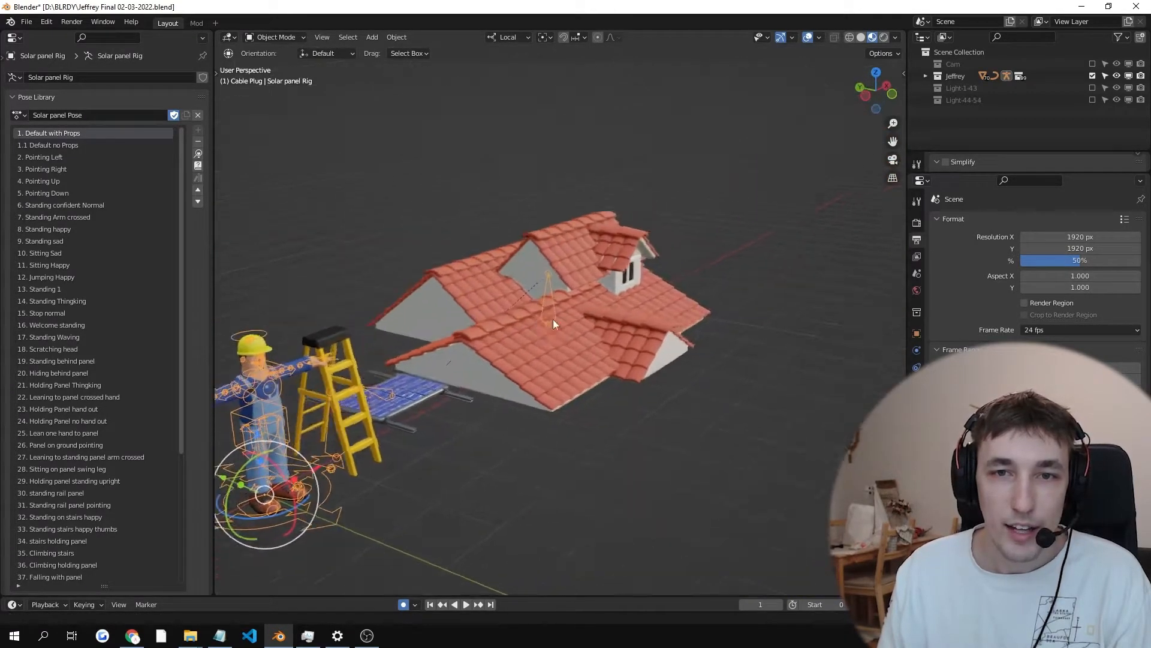
{"action": "scroll", "coordinate": [564, 311], "scroll_direction": "up", "scroll_amount": 3}
{"action": "right_click", "coordinate": [570, 307]}
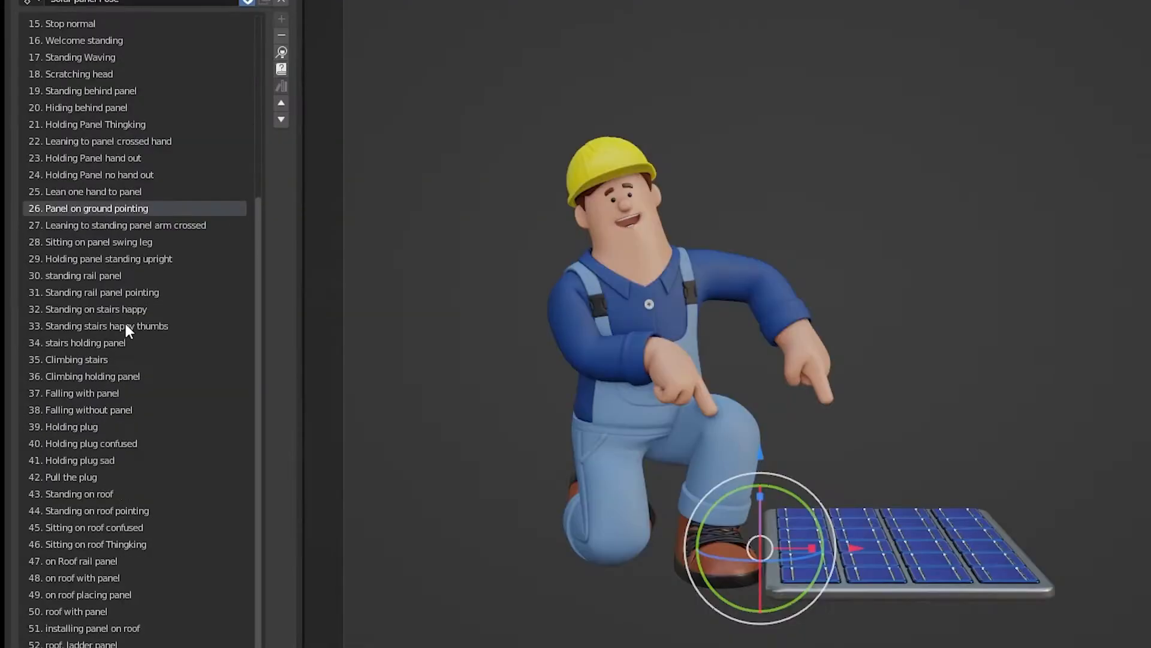
Step: Preview the library poses Standing stairs happy thumbs and Sitting on roof confused, and look through the pose list
{"action": "left_click", "coordinate": [125, 326]}
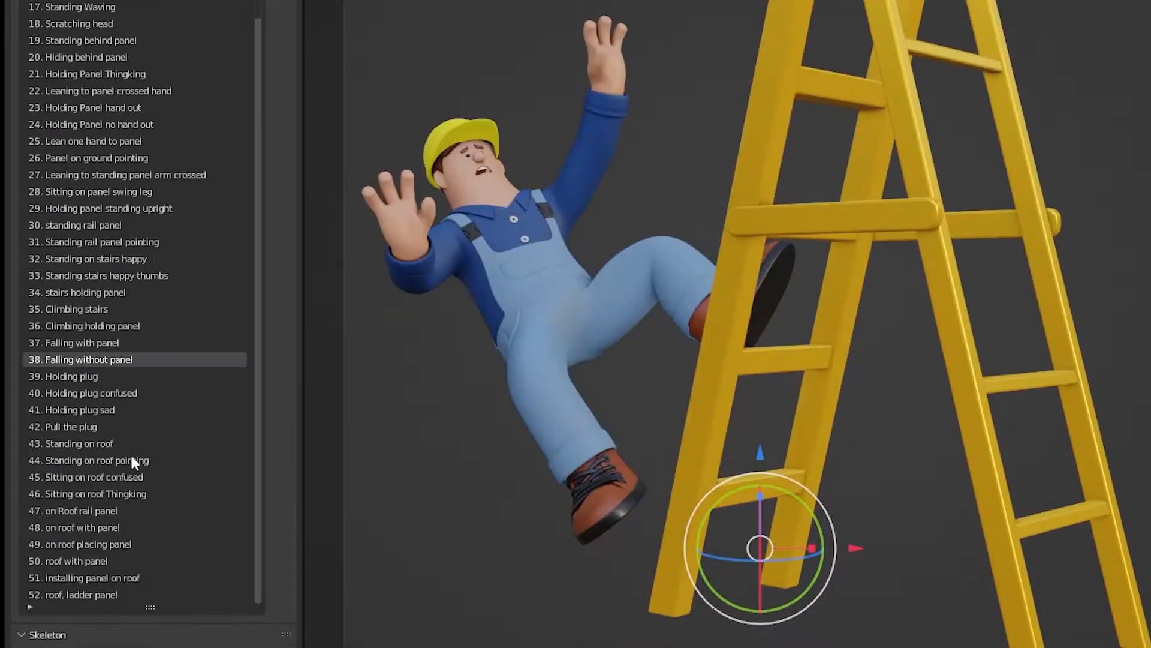
{"action": "left_click", "coordinate": [133, 477]}
{"action": "scroll", "coordinate": [180, 108], "scroll_direction": "up", "scroll_amount": 10}
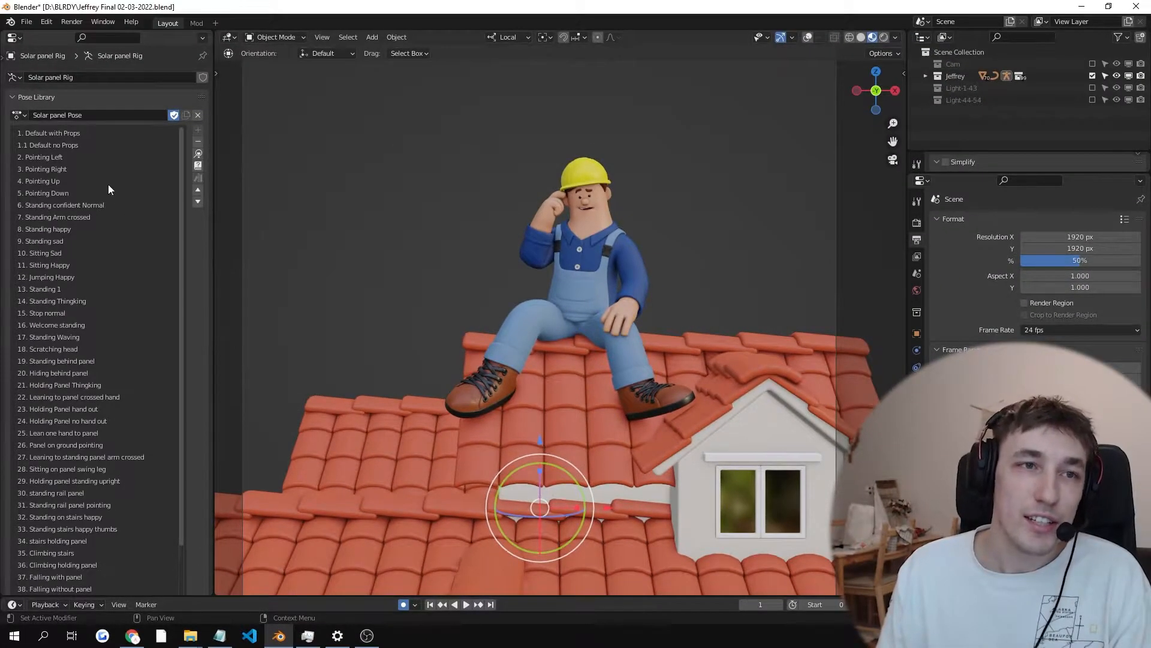
{"action": "scroll", "coordinate": [96, 434], "scroll_direction": "down", "scroll_amount": 8}
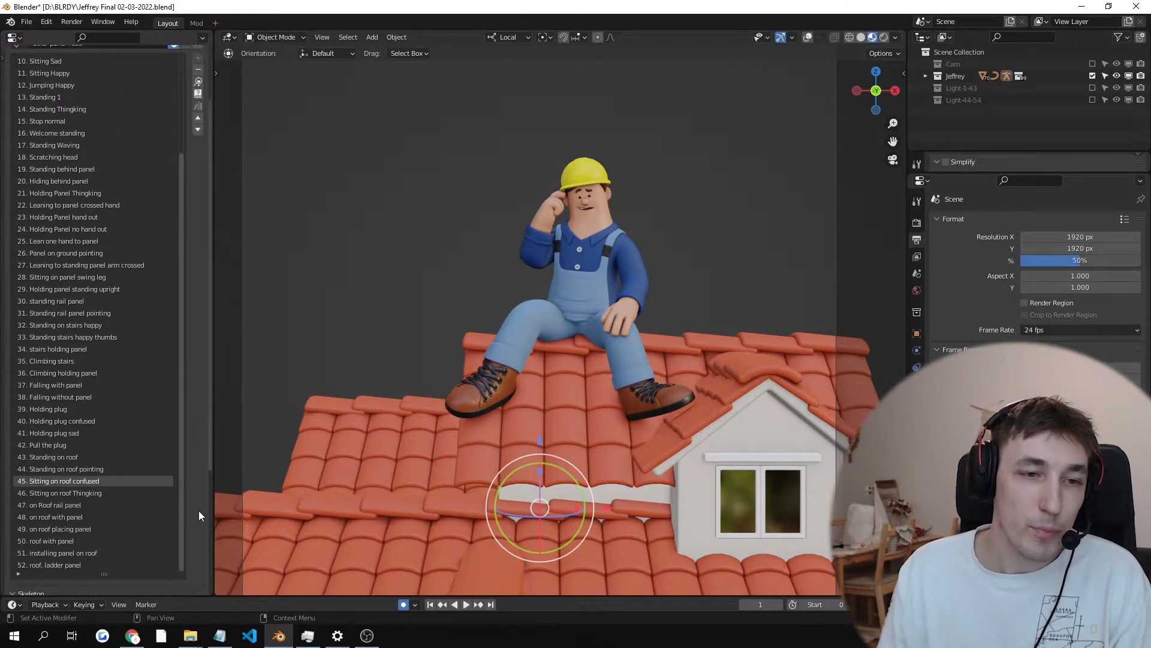
{"action": "scroll", "coordinate": [90, 507], "scroll_direction": "down", "scroll_amount": 2}
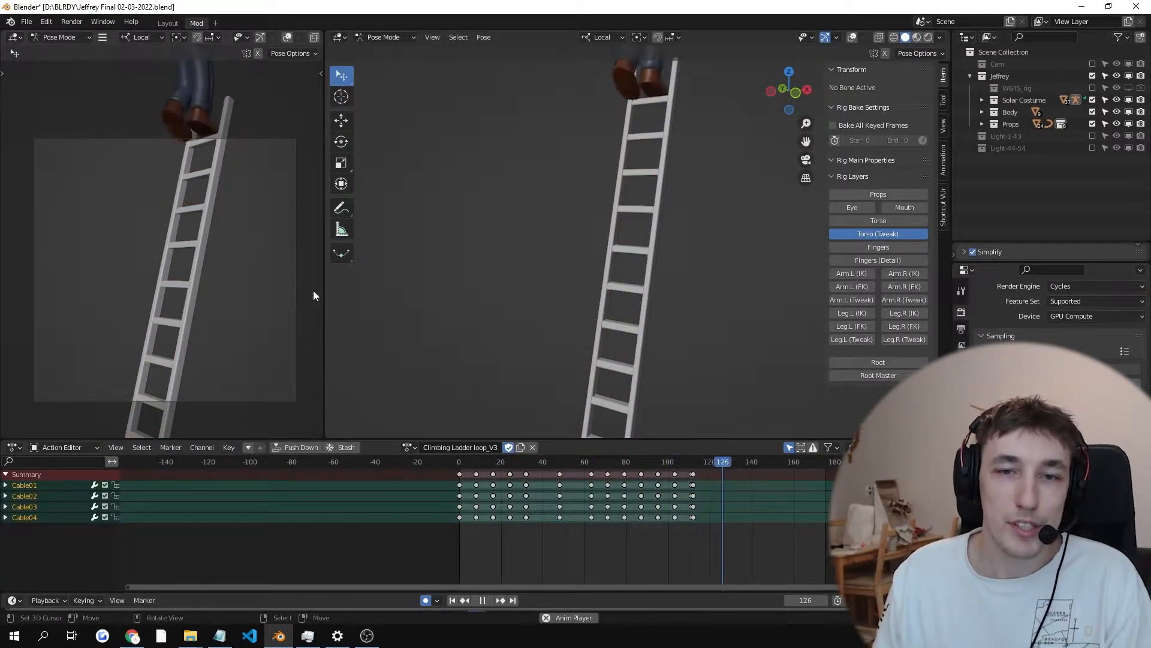
Step: Replay the Climbing Ladder loop_V3 animation from its beginning
{"action": "key", "text": "space"}
{"action": "left_click", "coordinate": [462, 465]}
{"action": "key", "text": "space"}
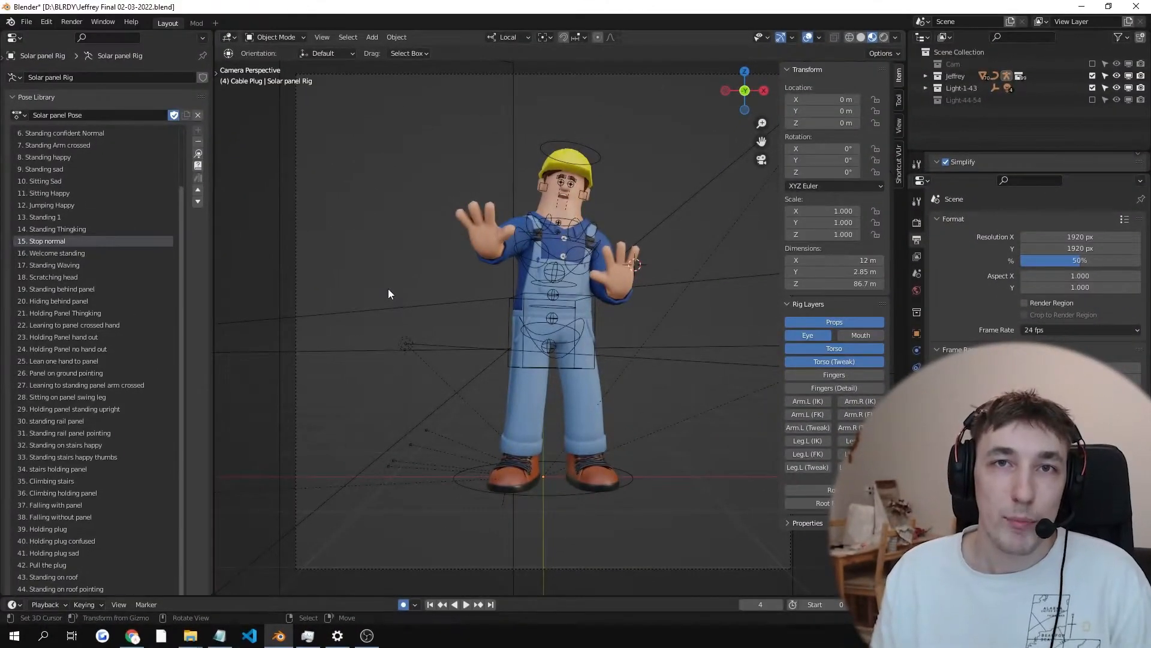
Step: Show the splash screen to check the installed Blender version
{"action": "left_click", "coordinate": [11, 22]}
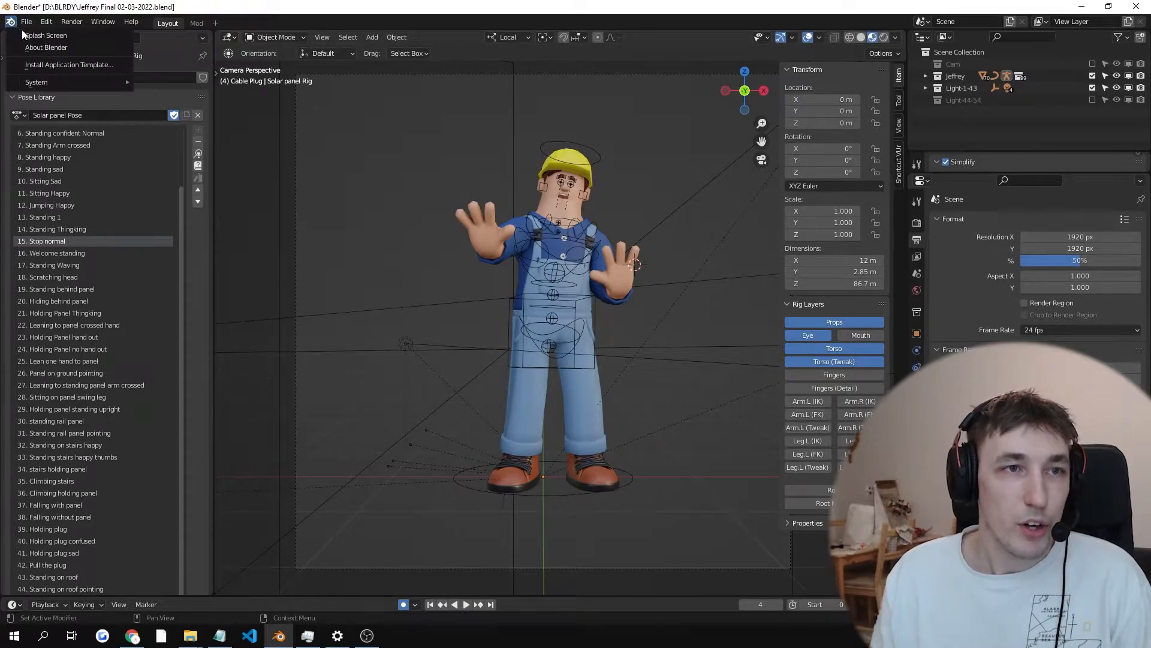
{"action": "left_click", "coordinate": [27, 37]}
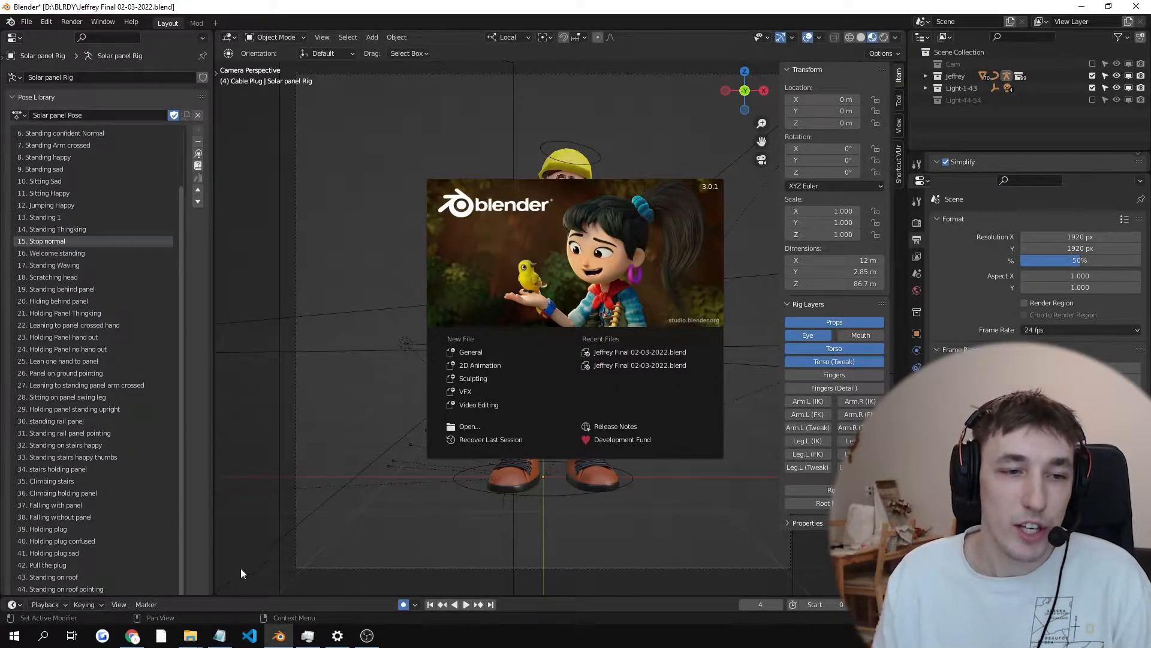
Step: Switch to Chrome, go to blender.org and open its download page
{"action": "left_click", "coordinate": [132, 634]}
{"action": "left_click", "coordinate": [777, 6]}
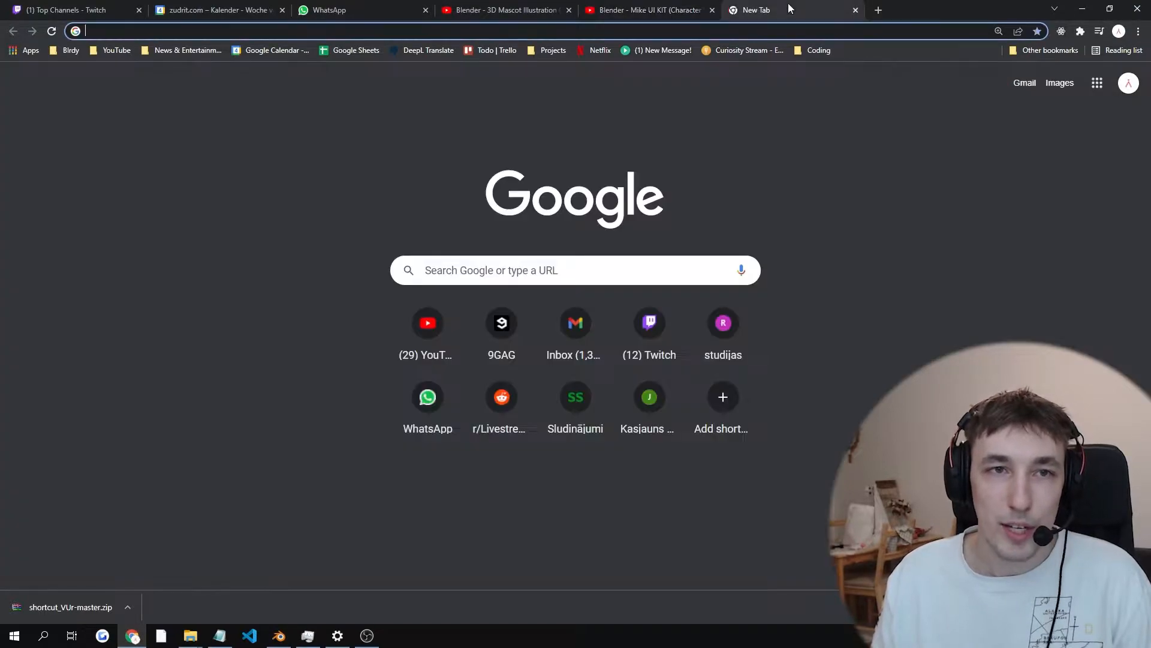
{"action": "type", "text": "blender.org"}
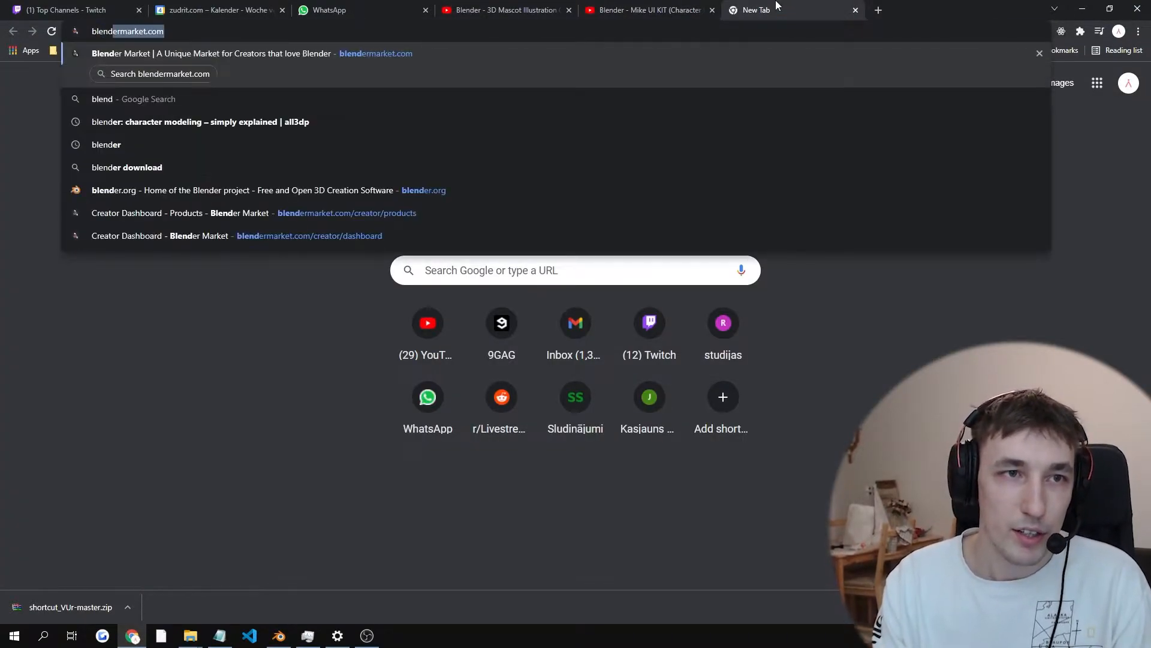
{"action": "key", "text": "Return"}
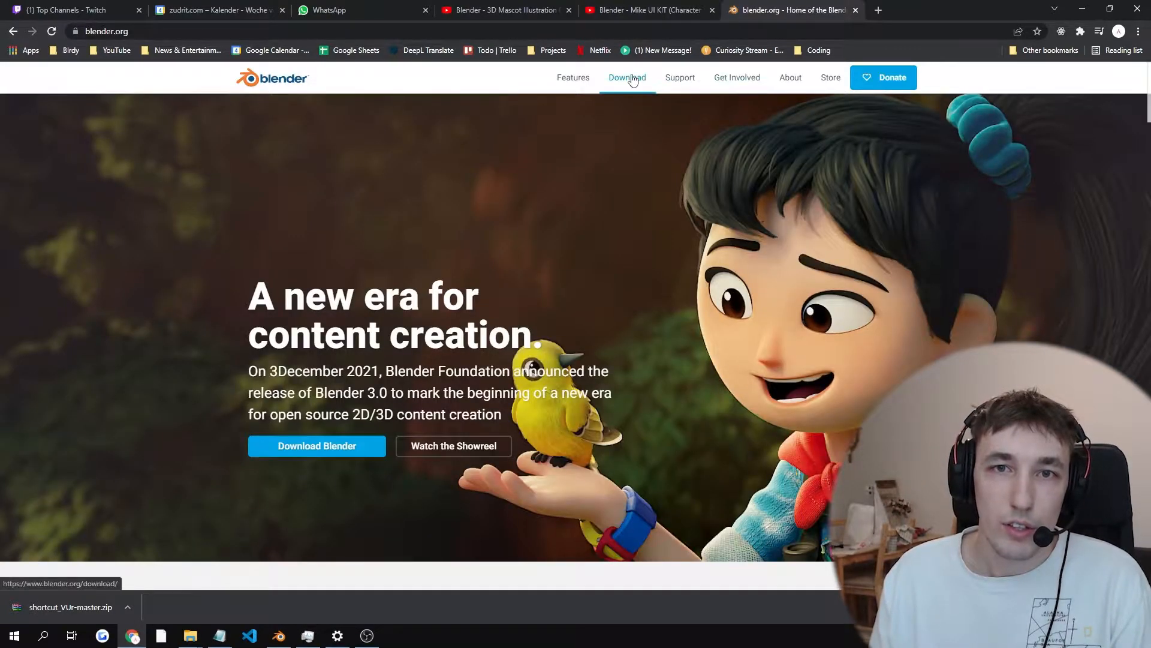
{"action": "left_click", "coordinate": [632, 80]}
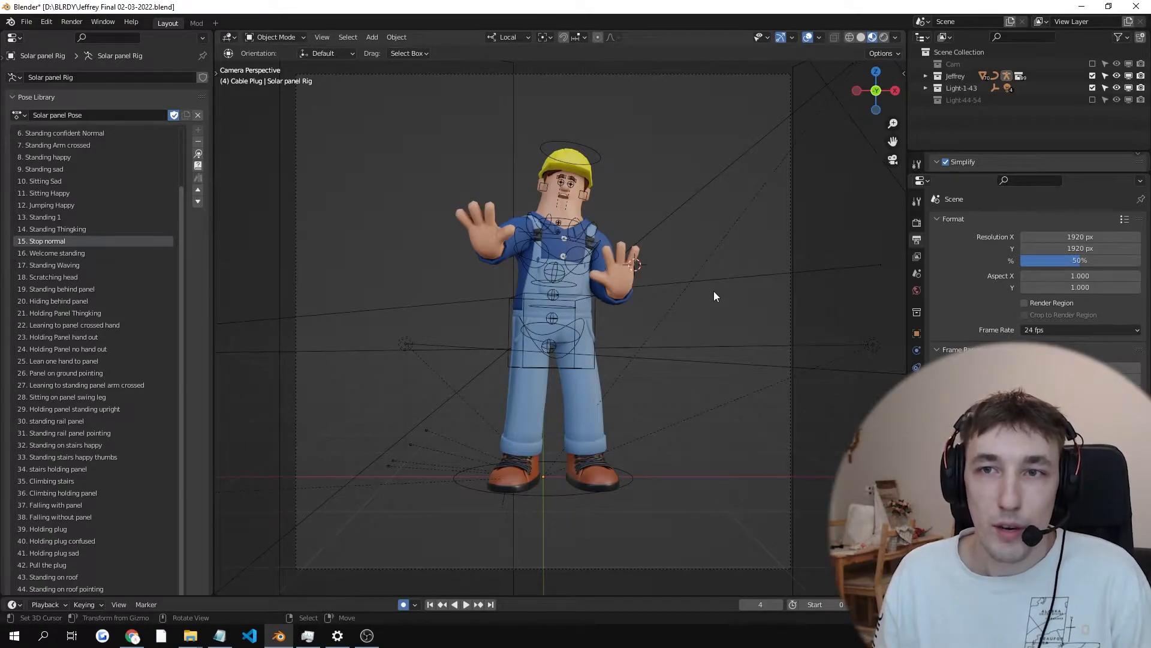
Step: Turn off Simplify and put the character's rig into Pose Mode
{"action": "left_click", "coordinate": [948, 163]}
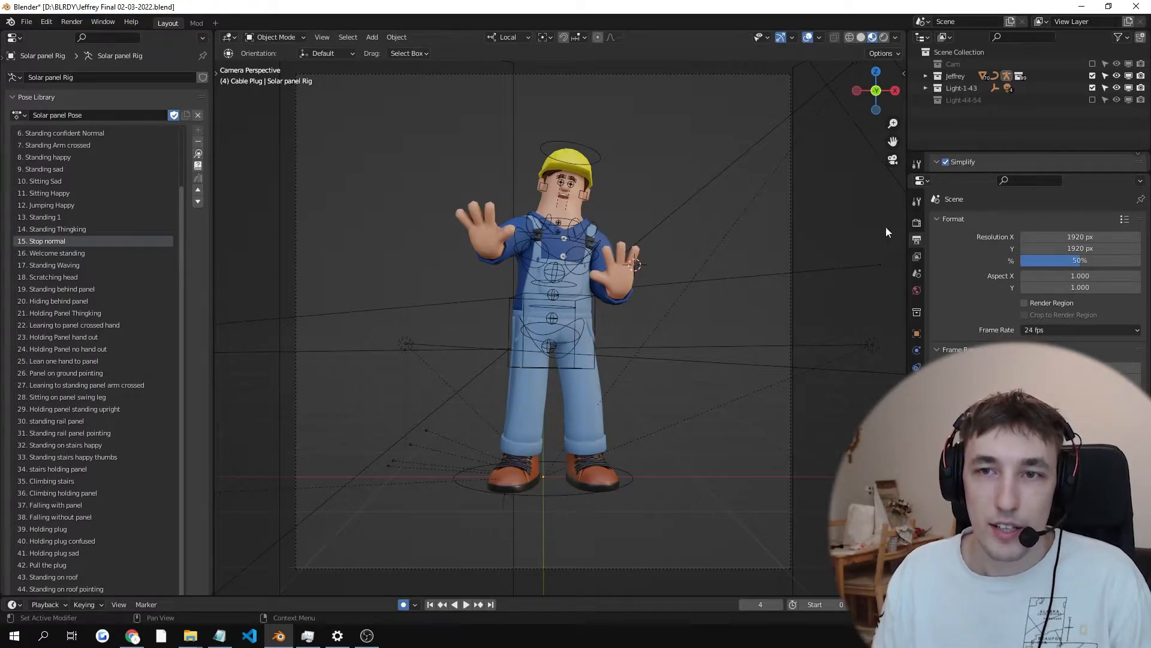
{"action": "left_click", "coordinate": [559, 254]}
{"action": "key", "text": "ctrl+Tab"}
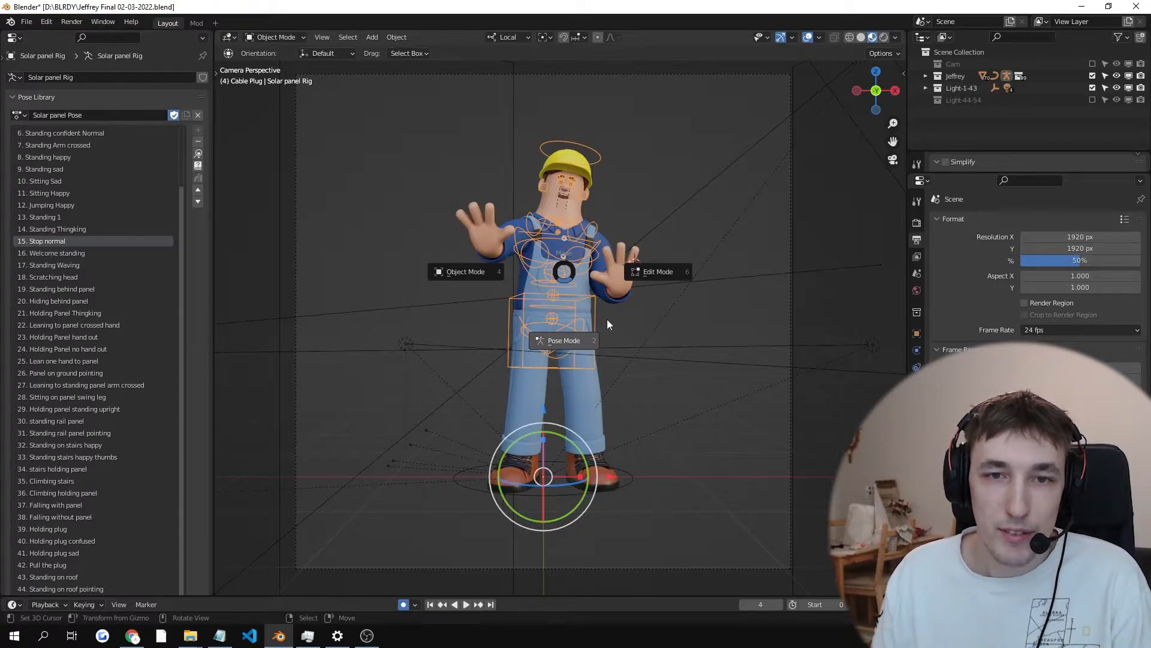
{"action": "left_click", "coordinate": [597, 321]}
{"action": "scroll", "coordinate": [594, 315], "scroll_direction": "up", "scroll_amount": 4}
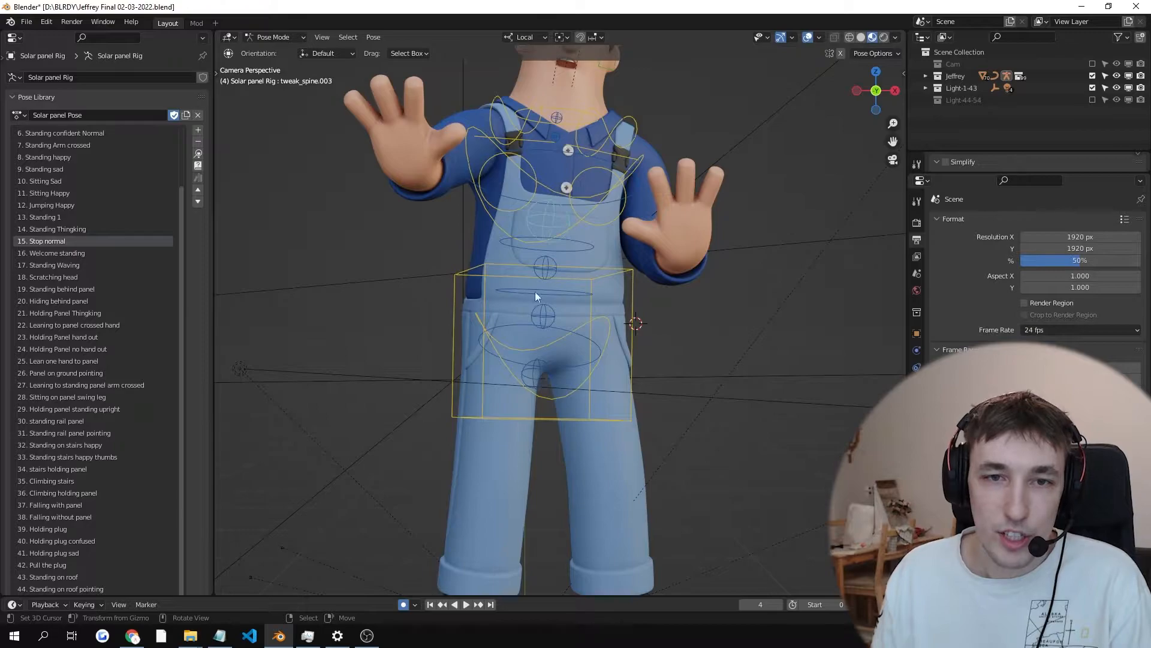
Step: Test-move the torso control with Simplify off, and turn Simplify back on
{"action": "left_click", "coordinate": [607, 323]}
{"action": "key", "text": "r"}
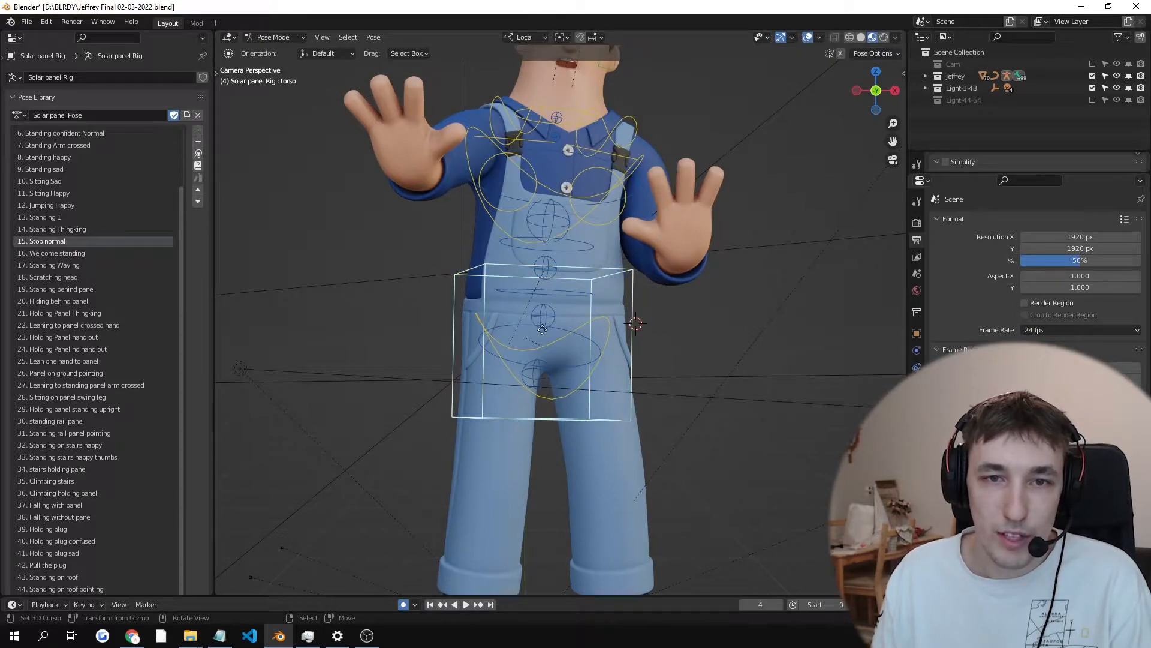
{"action": "key", "text": "g"}
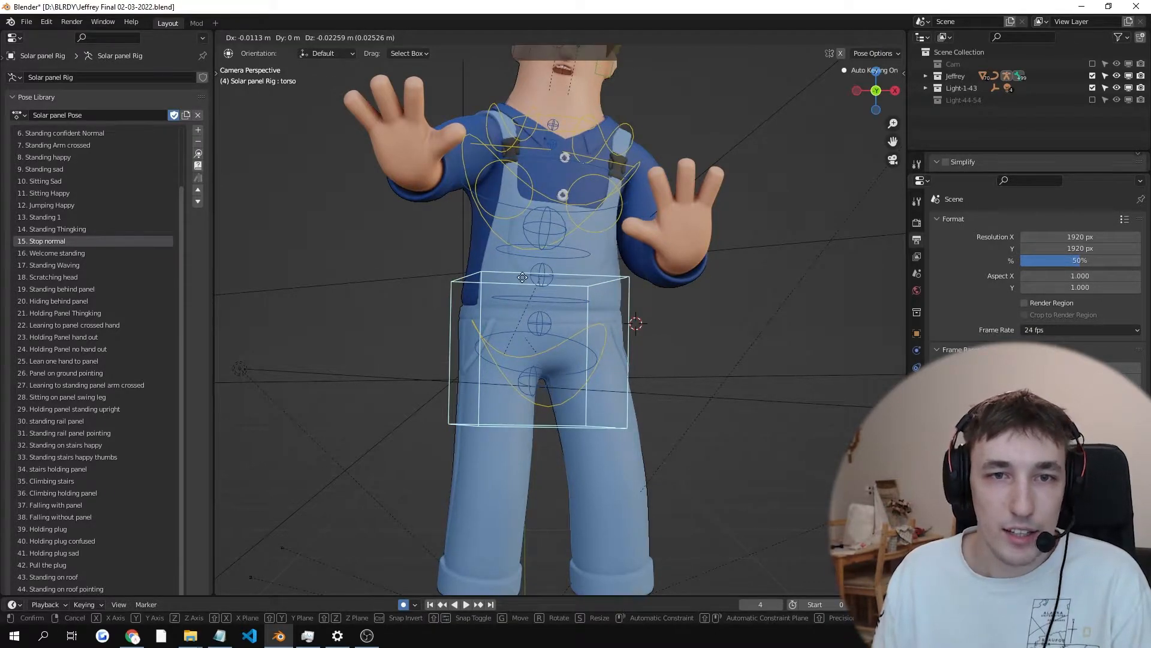
{"action": "left_click", "coordinate": [946, 162]}
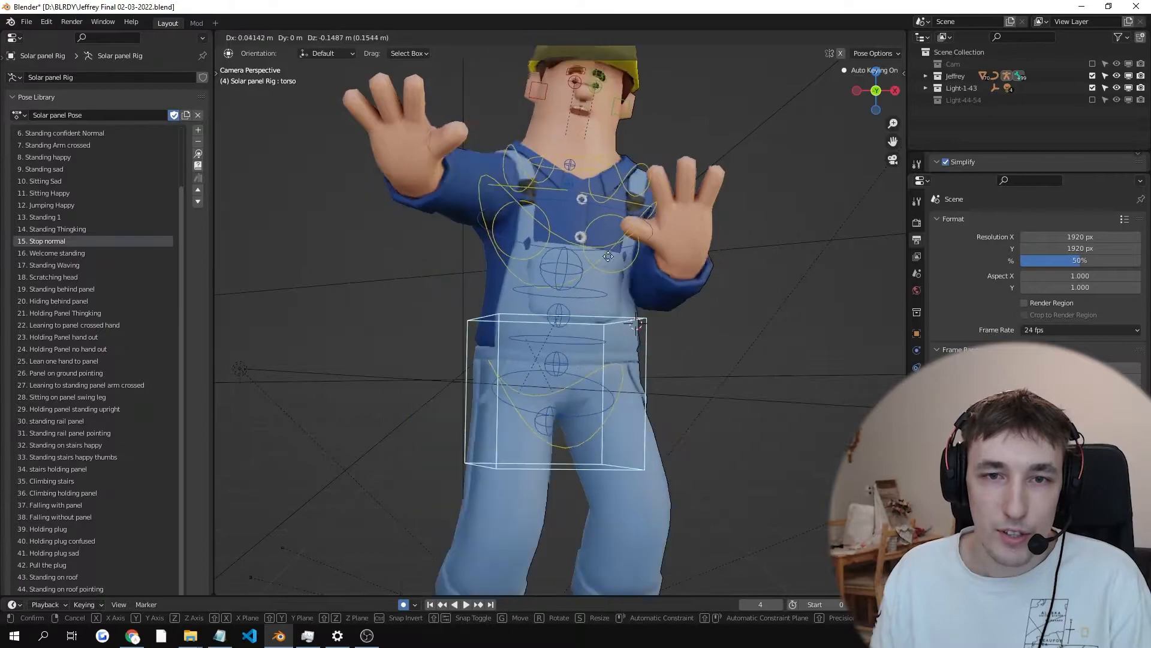
Step: Return to Object Mode and toggle the visibility of the Props and Eye rig layers
{"action": "key", "text": "Tab"}
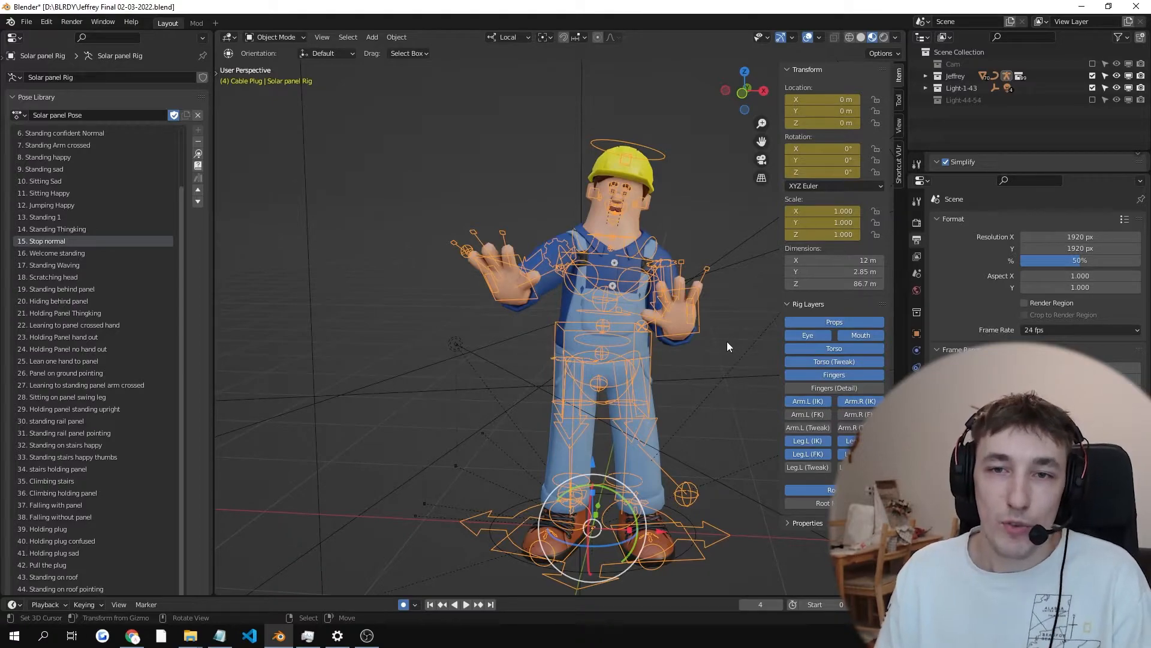
{"action": "key", "text": "n"}
{"action": "key", "text": "n"}
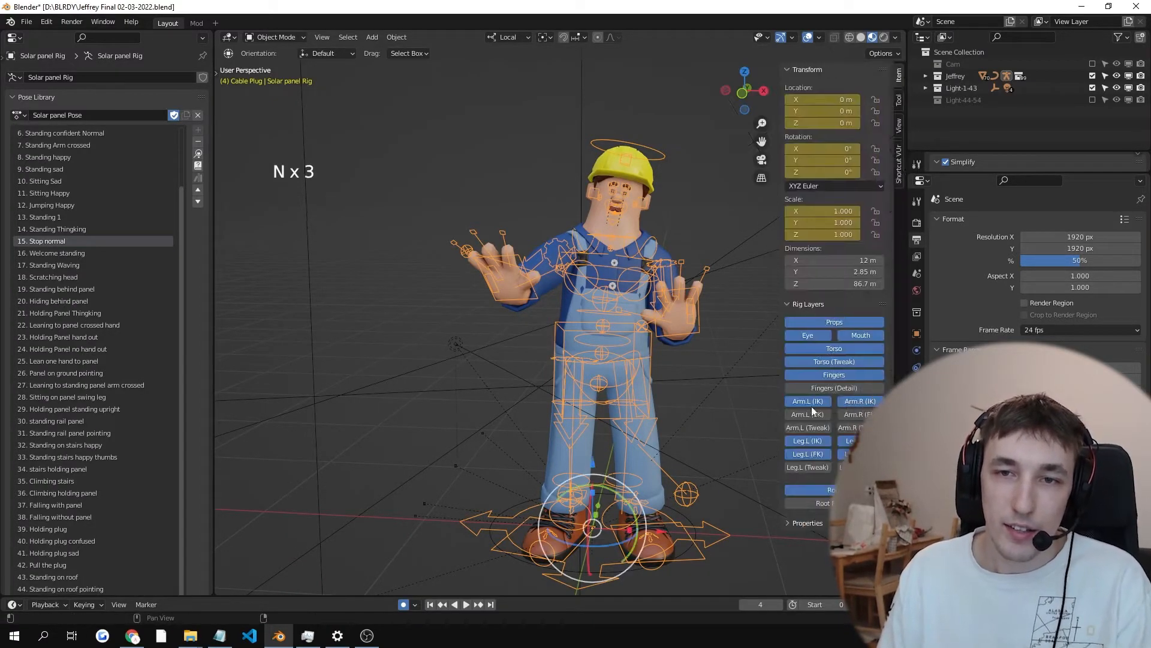
{"action": "left_click", "coordinate": [821, 324]}
{"action": "left_click", "coordinate": [819, 321]}
{"action": "left_click", "coordinate": [812, 337]}
{"action": "left_click", "coordinate": [812, 337]}
{"action": "left_click", "coordinate": [812, 337]}
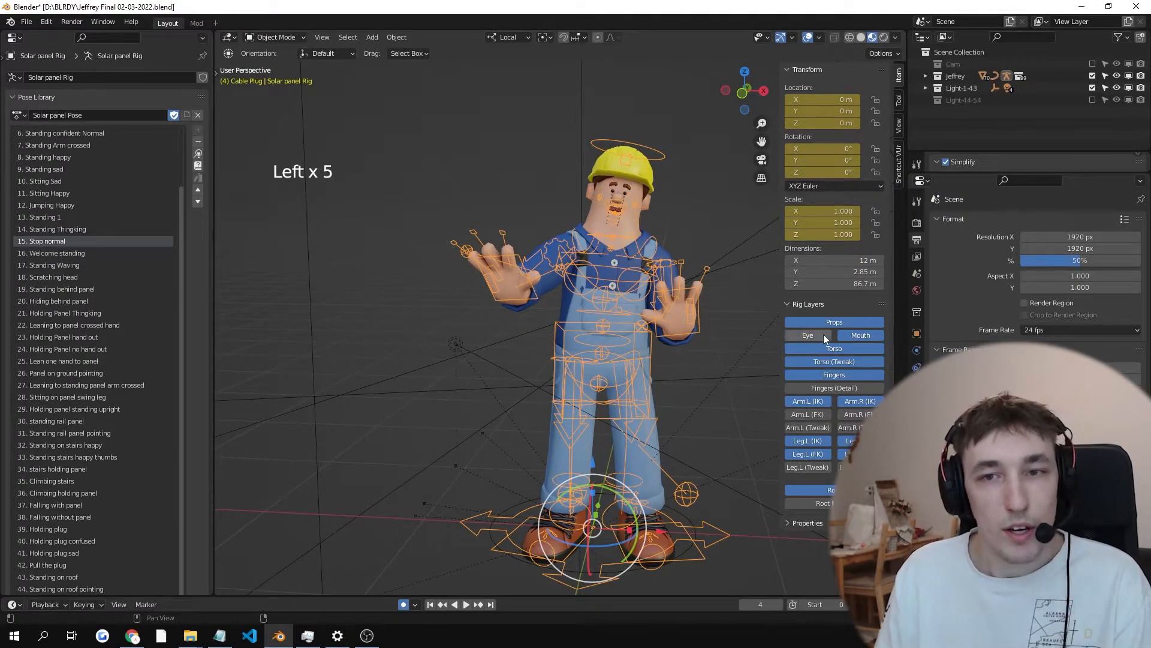
Step: Put the rig back into Pose Mode and try moving the torso control around
{"action": "key", "text": "Tab"}
{"action": "right_click", "coordinate": [520, 329]}
{"action": "key", "text": "g"}
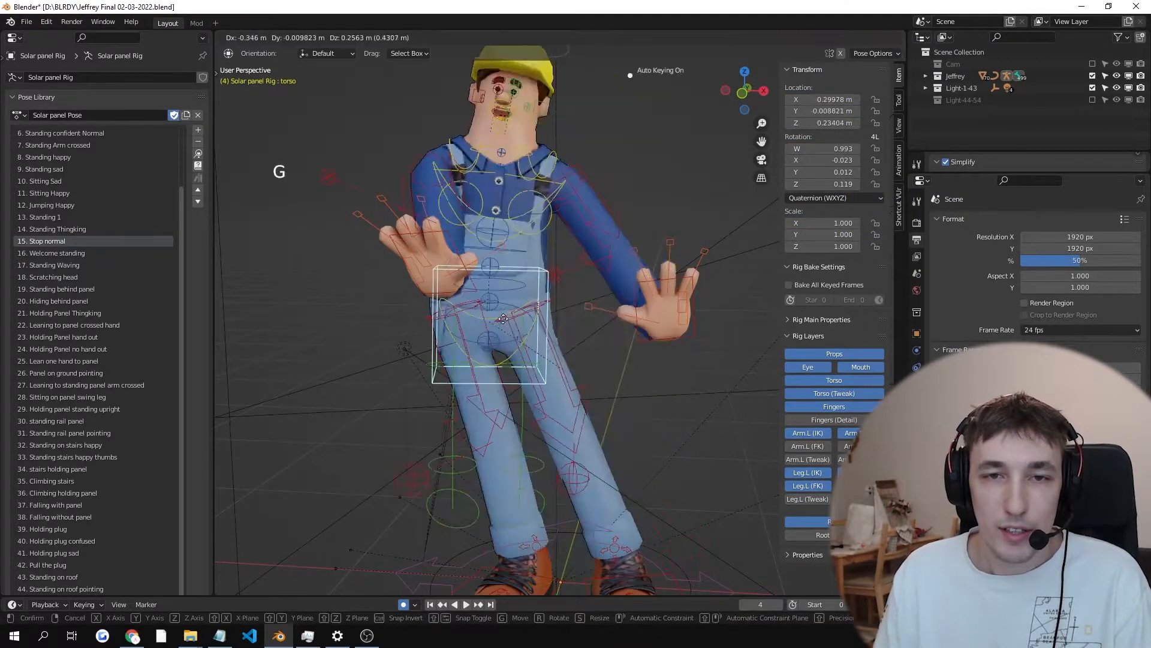
{"action": "left_click", "coordinate": [578, 288]}
{"action": "scroll", "coordinate": [578, 288], "scroll_direction": "up", "scroll_amount": 3}
{"action": "middle_click_drag", "start_coordinate": [578, 288], "coordinate": [535, 294]}
{"action": "key", "text": "g"}
{"action": "right_click", "coordinate": [646, 333]}
{"action": "scroll", "coordinate": [655, 325], "scroll_direction": "down", "scroll_amount": 2}
{"action": "middle_click_drag", "start_coordinate": [655, 325], "coordinate": [599, 365], "text": "shift"}
{"action": "key", "text": "KP_Decimal"}
{"action": "scroll", "coordinate": [574, 295], "scroll_direction": "down", "scroll_amount": 4}
{"action": "key", "text": "g"}
{"action": "right_click", "coordinate": [596, 269]}
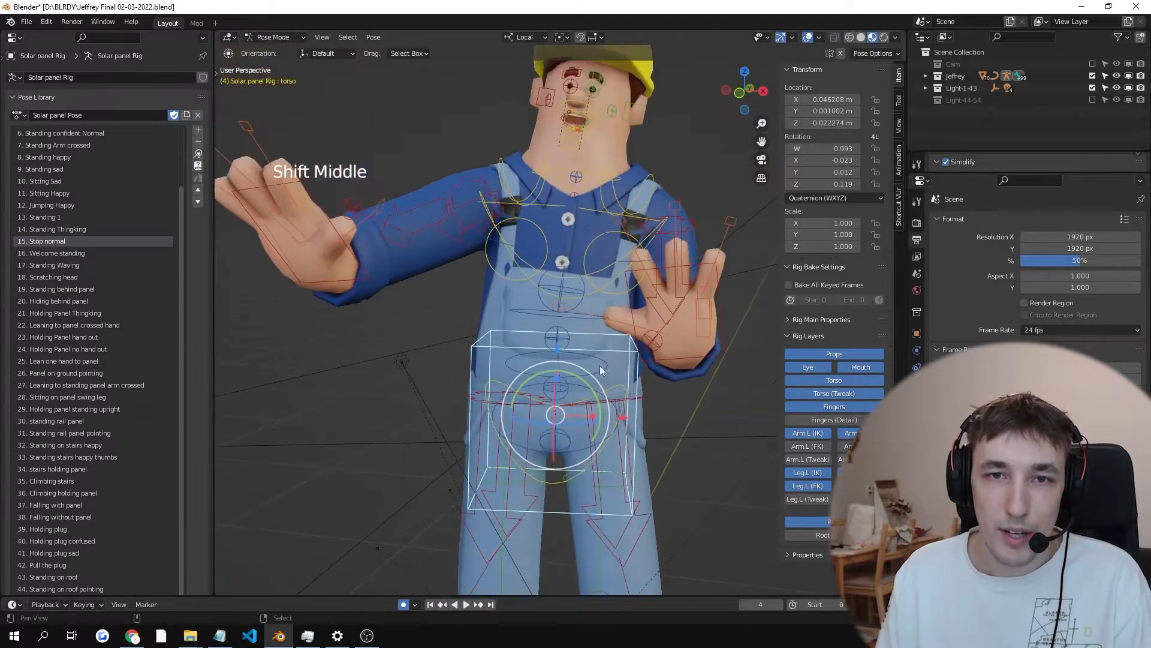
Step: Try moving the IK control of the character's right hand
{"action": "right_click", "coordinate": [319, 203]}
{"action": "right_click", "coordinate": [319, 203]}
{"action": "scroll", "coordinate": [319, 204], "scroll_direction": "down", "scroll_amount": 3}
{"action": "key", "text": "g"}
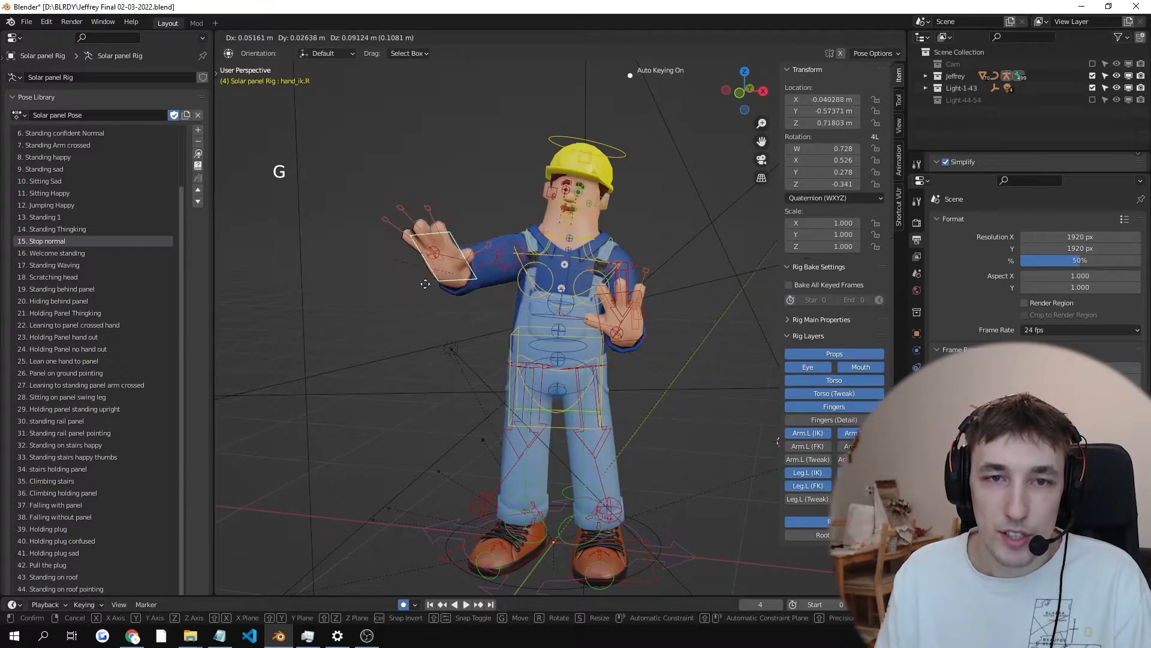
{"action": "left_click", "coordinate": [450, 215]}
Step: Focus the view on the face using the left lower-lip control, and try moving the jaw control
{"action": "scroll", "coordinate": [569, 207], "scroll_direction": "up", "scroll_amount": 4}
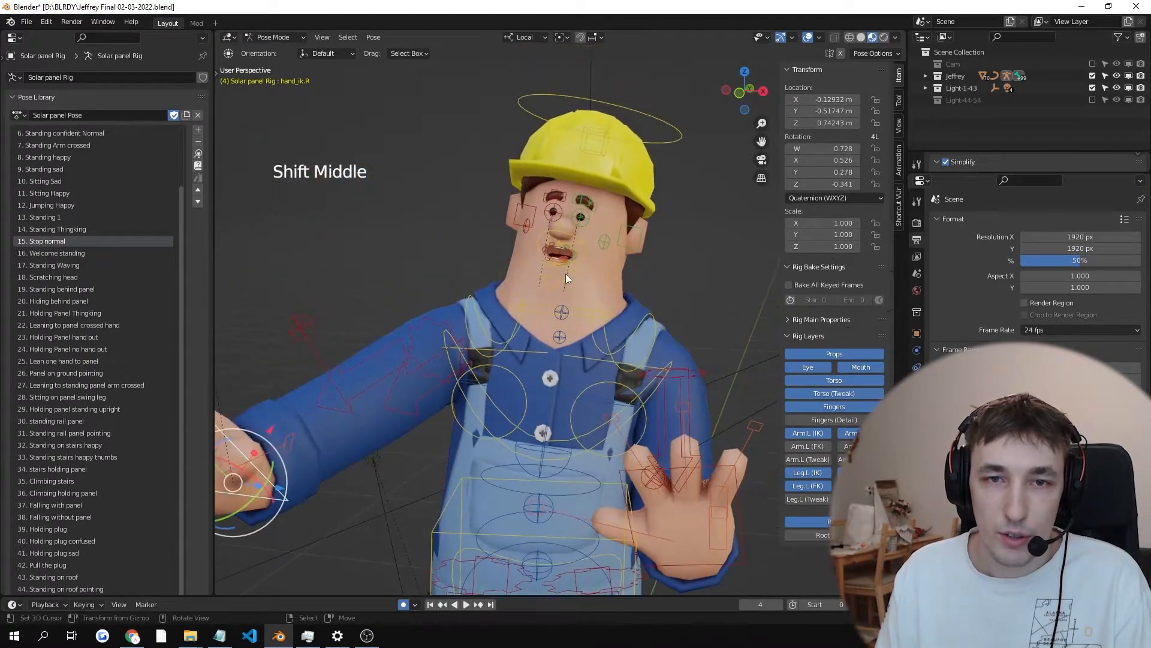
{"action": "right_click", "coordinate": [566, 268]}
{"action": "right_click", "coordinate": [566, 265]}
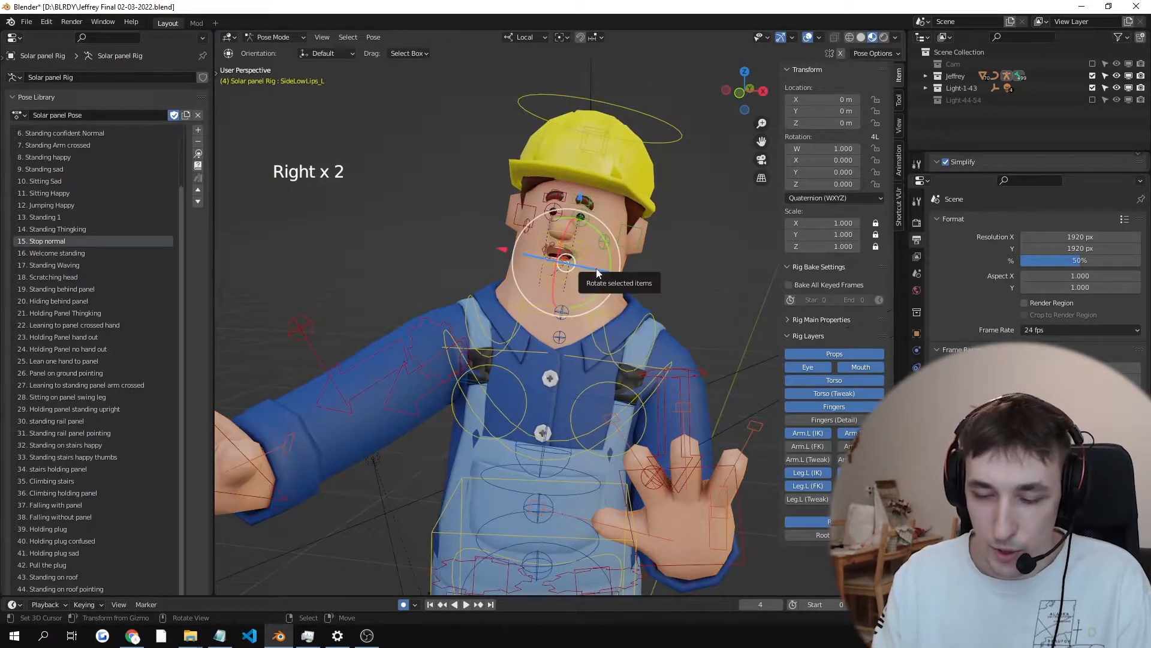
{"action": "key", "text": "KP_Decimal"}
{"action": "scroll", "coordinate": [552, 300], "scroll_direction": "down", "scroll_amount": 4}
{"action": "middle_click_drag", "start_coordinate": [552, 303], "coordinate": [539, 338]}
{"action": "scroll", "coordinate": [539, 338], "scroll_direction": "up", "scroll_amount": 3}
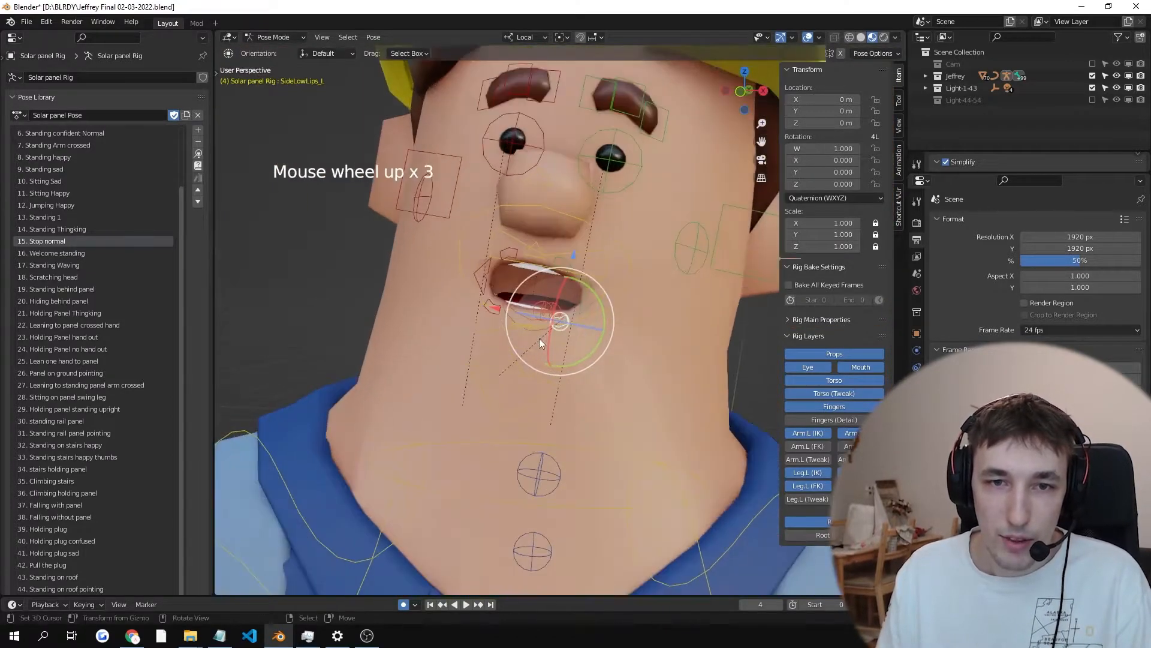
{"action": "right_click", "coordinate": [487, 367]}
{"action": "right_click", "coordinate": [486, 369]}
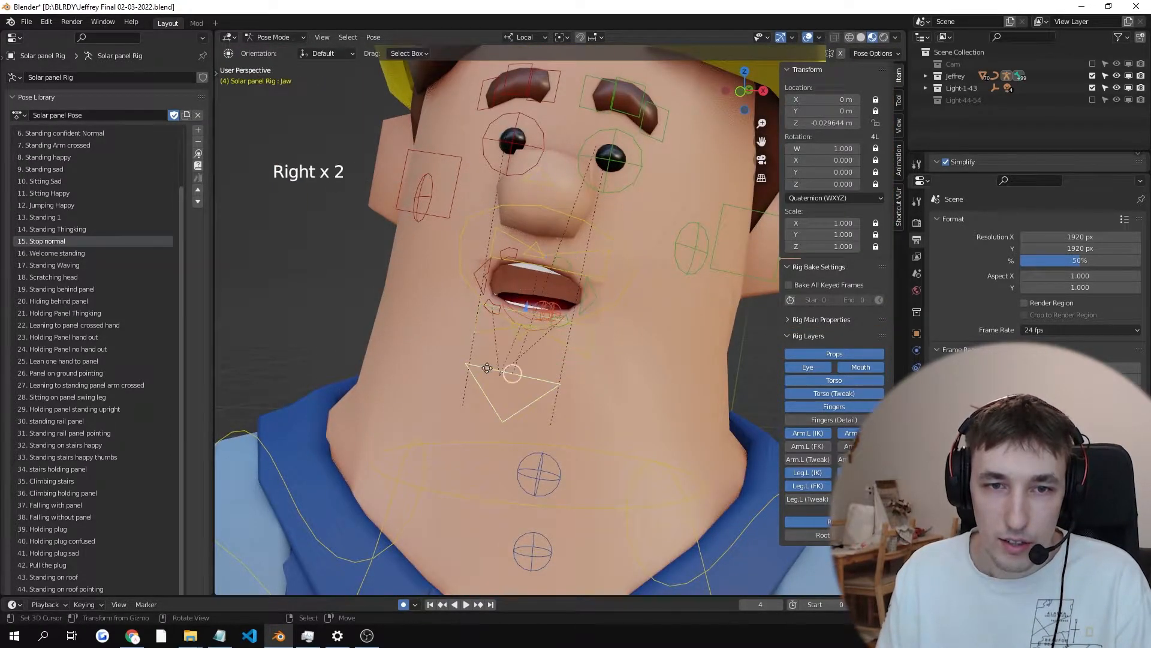
{"action": "key", "text": "g"}
{"action": "right_click", "coordinate": [476, 271]}
Step: Try moving the right cheek control and scaling the right ear control
{"action": "right_click", "coordinate": [427, 194]}
{"action": "key", "text": "g"}
{"action": "right_click", "coordinate": [404, 161]}
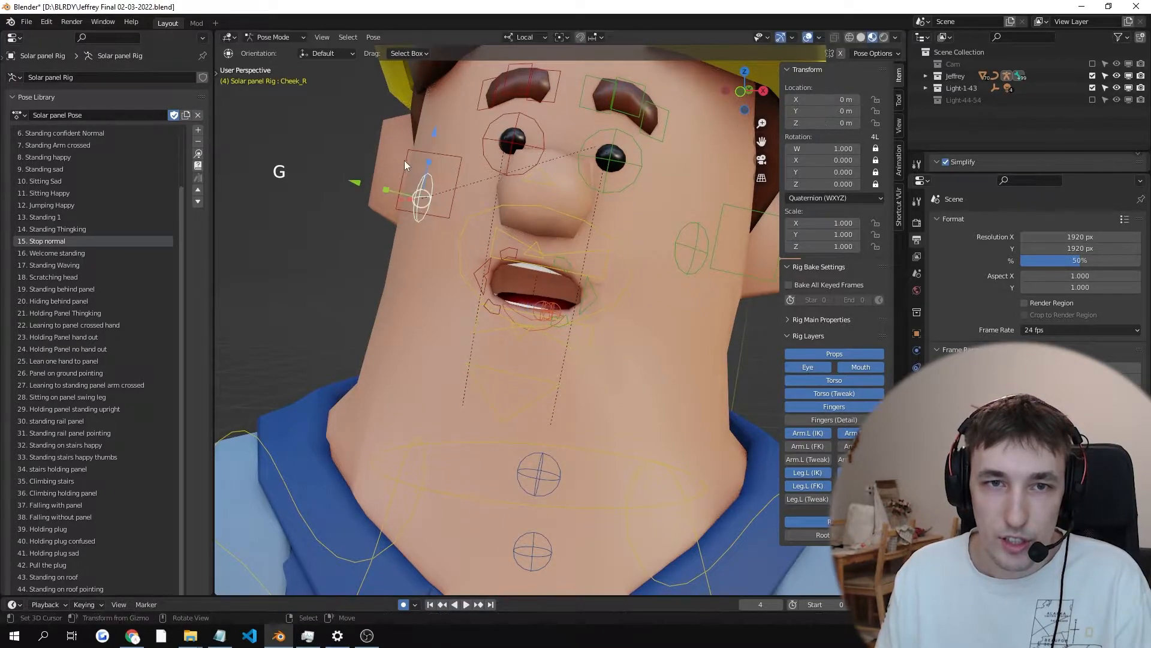
{"action": "right_click", "coordinate": [405, 159]}
{"action": "key", "text": "s"}
{"action": "right_click", "coordinate": [433, 163]}
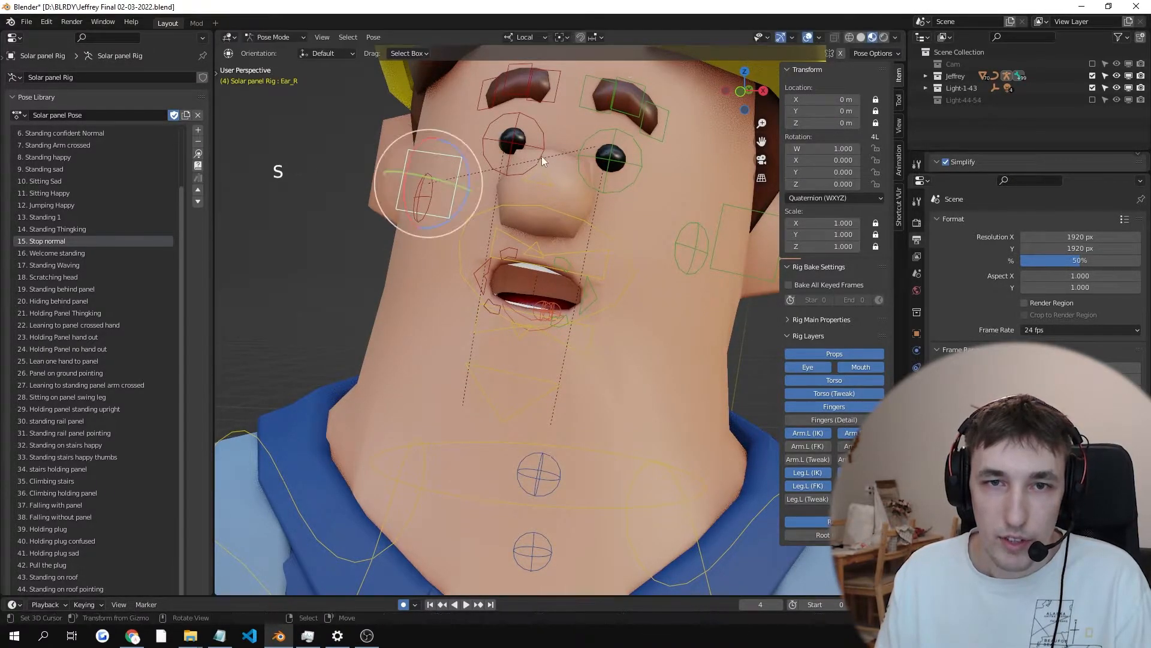
Step: Select the head control above the helmet and try rotating the character's head
{"action": "scroll", "coordinate": [542, 156], "scroll_direction": "down", "scroll_amount": 10}
{"action": "right_click", "coordinate": [569, 154]}
{"action": "key", "text": "r"}
{"action": "right_click", "coordinate": [570, 154]}
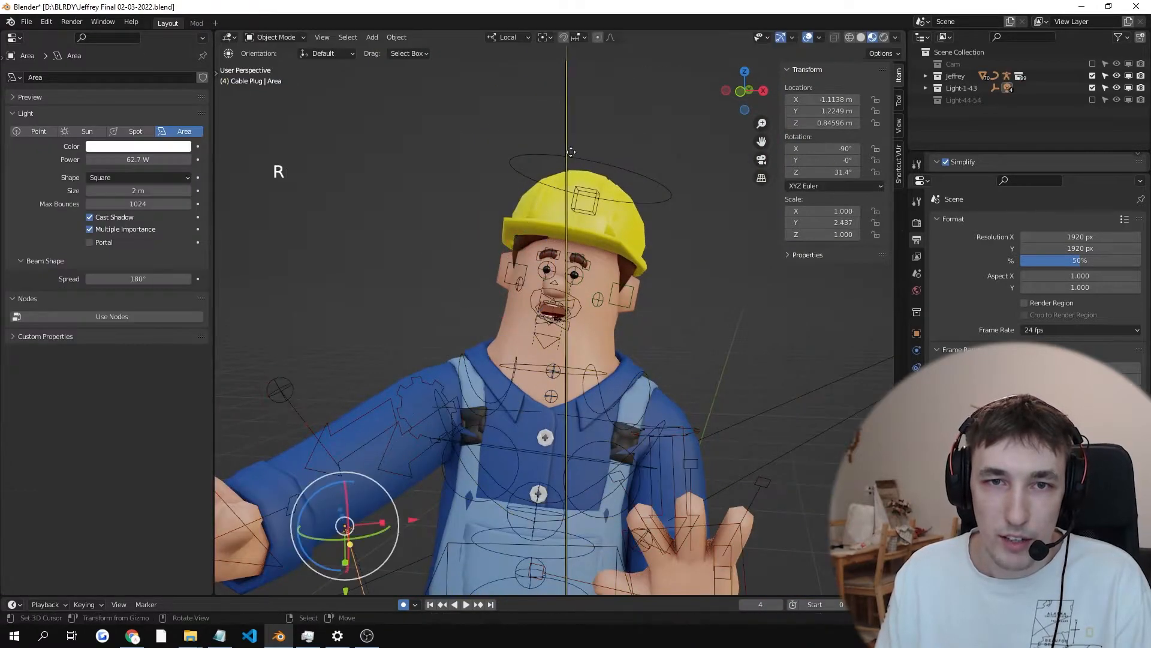
{"action": "right_click", "coordinate": [591, 160]}
{"action": "key", "text": "r"}
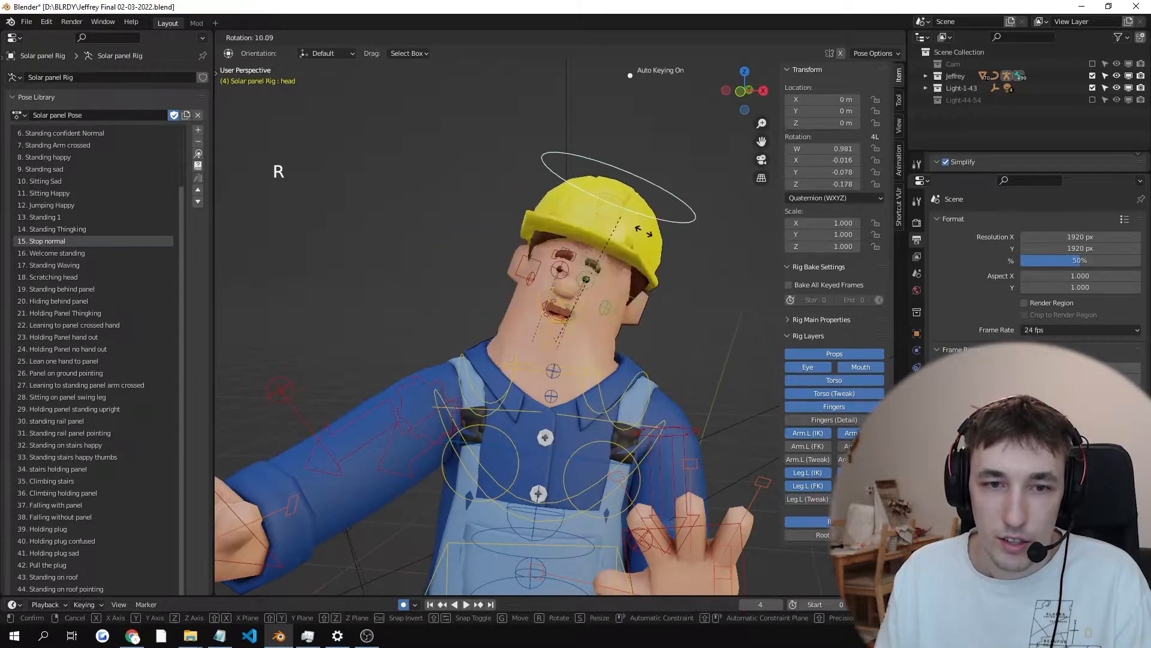
{"action": "right_click", "coordinate": [636, 312]}
Step: Try moving the character's left shoulder control
{"action": "middle_click_drag", "start_coordinate": [682, 417], "coordinate": [577, 506]}
{"action": "right_click", "coordinate": [582, 367]}
{"action": "key", "text": "g"}
{"action": "right_click", "coordinate": [641, 363]}
{"action": "key", "text": "g"}
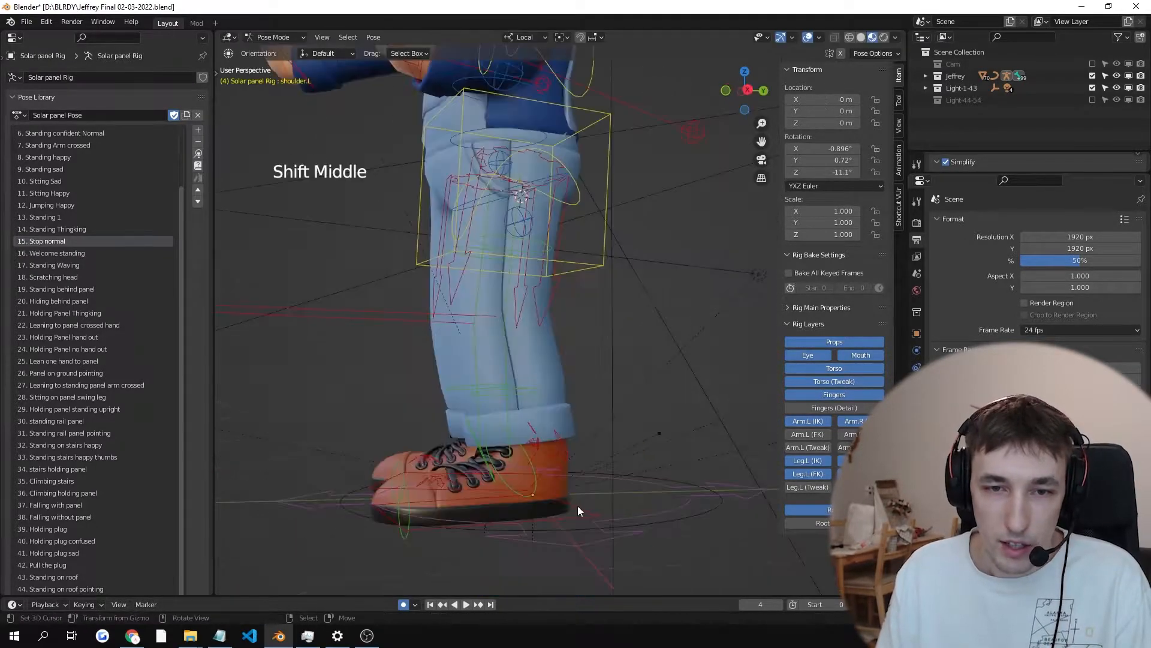
Step: Raise the left foot's IK control about 0.33 m and rotate it so that the toes tilt down
{"action": "right_click", "coordinate": [577, 505]}
{"action": "key", "text": "g"}
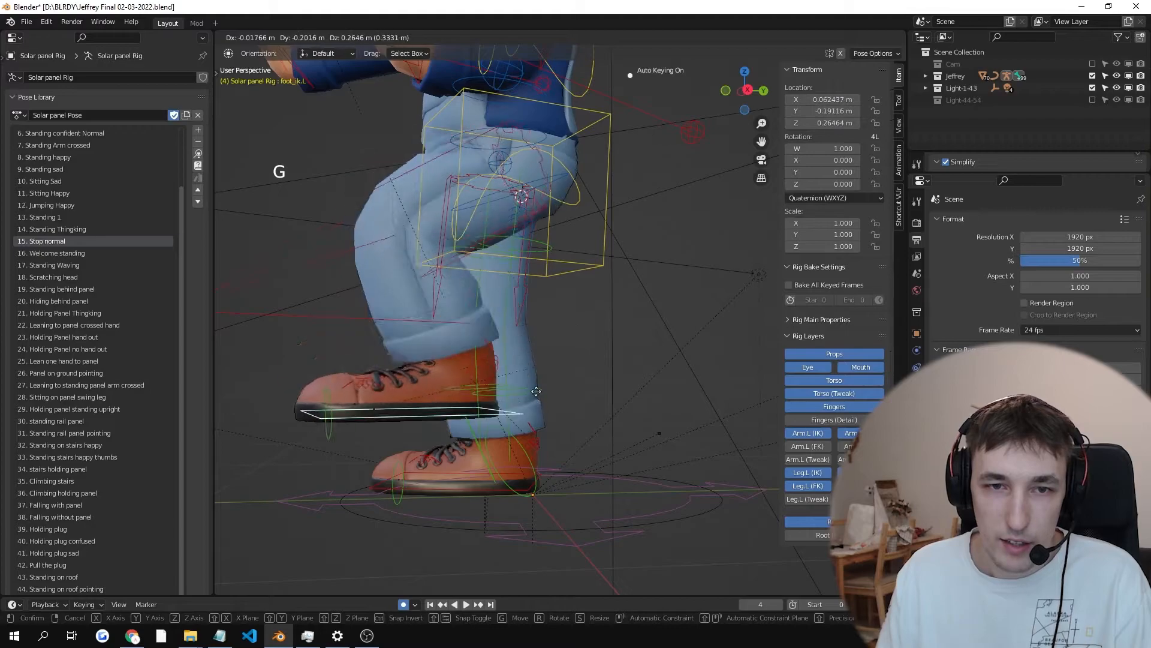
{"action": "left_click", "coordinate": [498, 390]}
{"action": "key", "text": "r"}
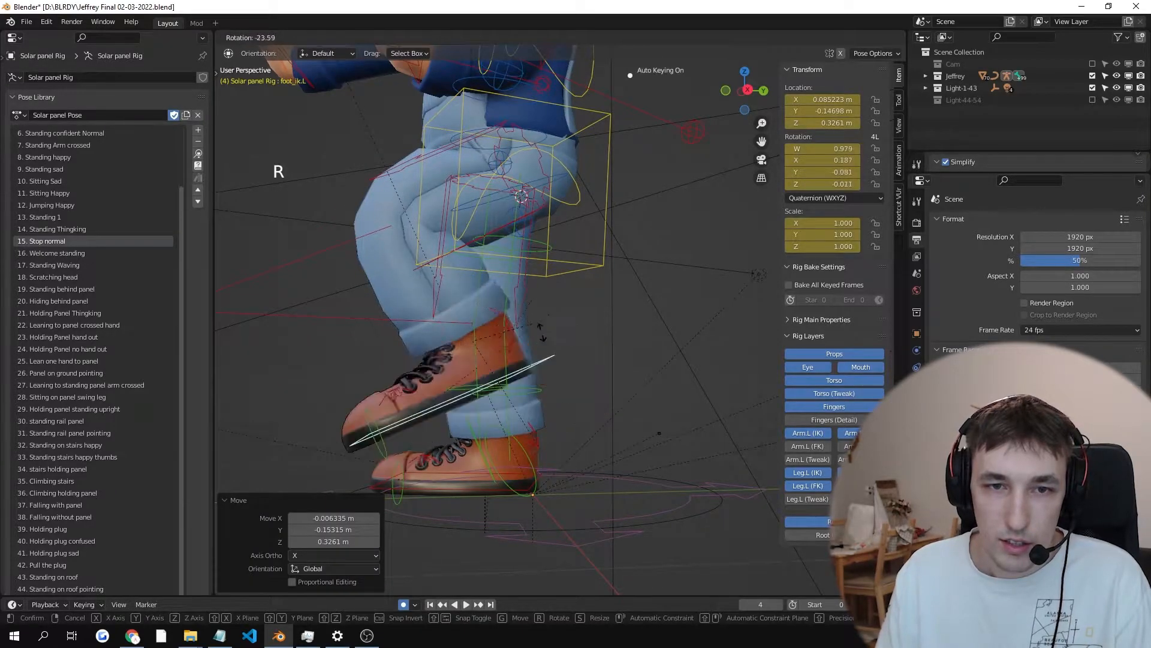
{"action": "left_click", "coordinate": [510, 295]}
{"action": "scroll", "coordinate": [490, 322], "scroll_direction": "down", "scroll_amount": 4}
{"action": "scroll", "coordinate": [562, 322], "scroll_direction": "down", "scroll_amount": 2}
{"action": "middle_click_drag", "start_coordinate": [490, 323], "coordinate": [580, 351]}
{"action": "scroll", "coordinate": [567, 388], "scroll_direction": "up", "scroll_amount": 3}
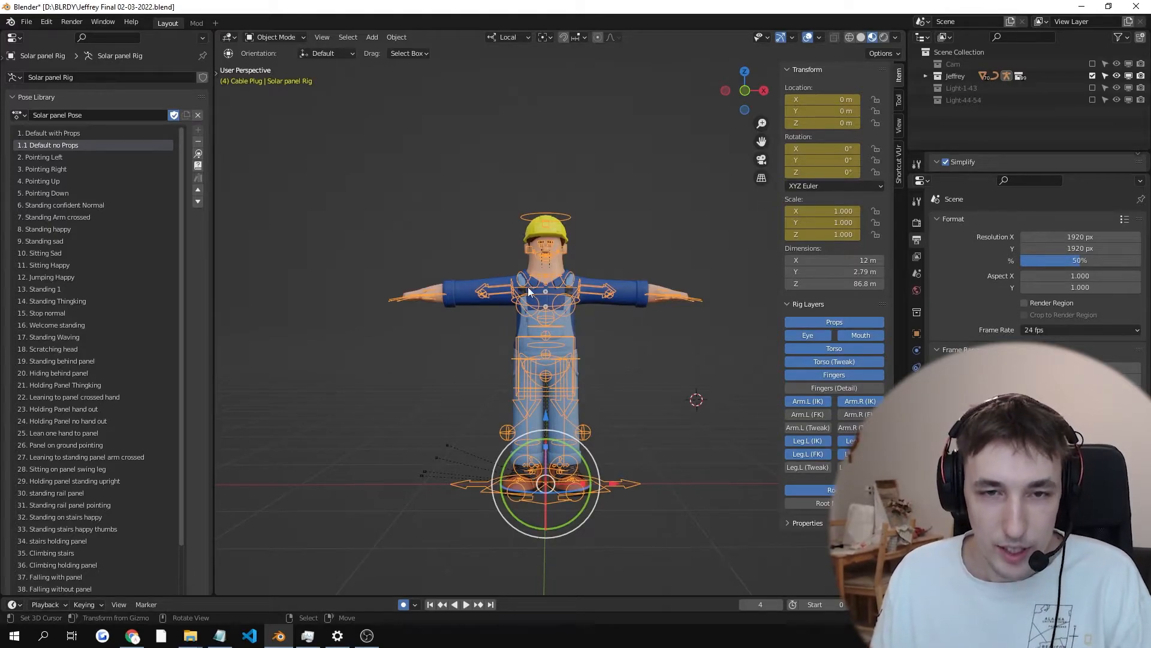
Step: Apply the library pose "9. Standing sad" to the rig and look at it through the camera
{"action": "key", "text": "Right"}
{"action": "key", "text": "Right"}
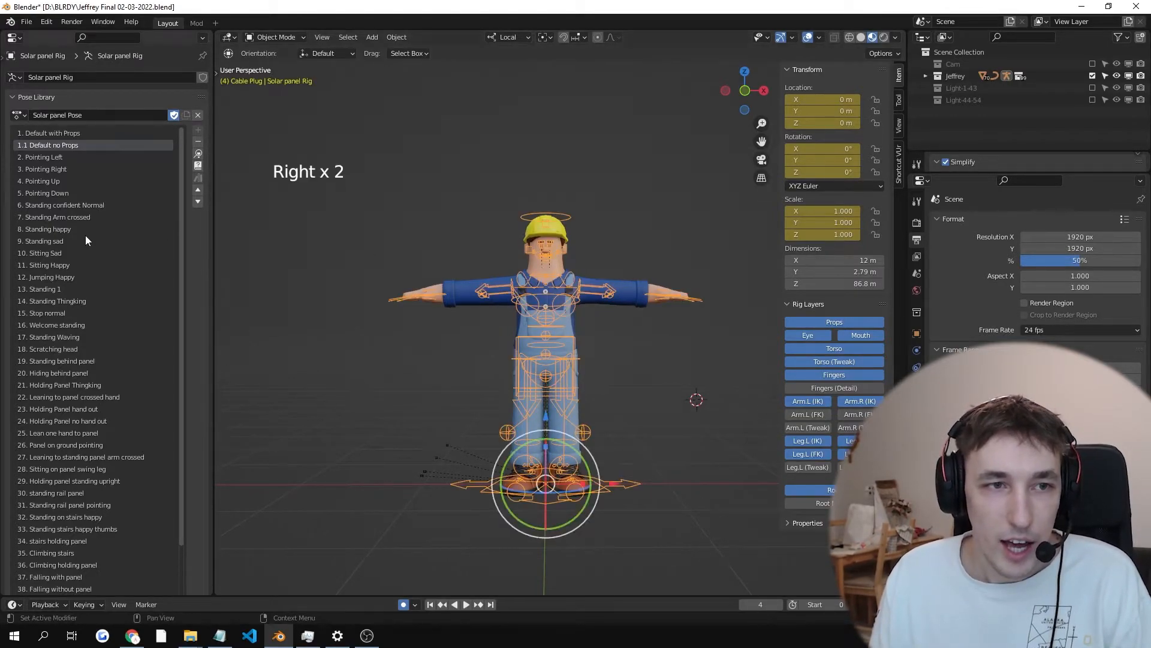
{"action": "left_click", "coordinate": [86, 240]}
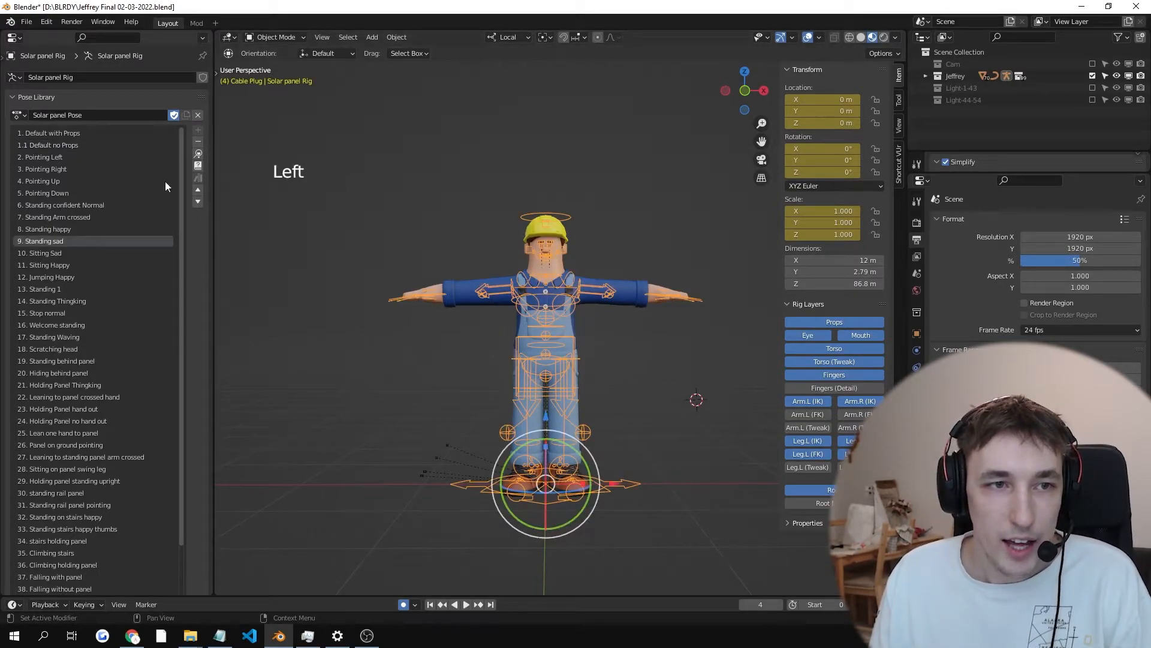
{"action": "left_click", "coordinate": [198, 155]}
{"action": "scroll", "coordinate": [336, 222], "scroll_direction": "up", "scroll_amount": 4}
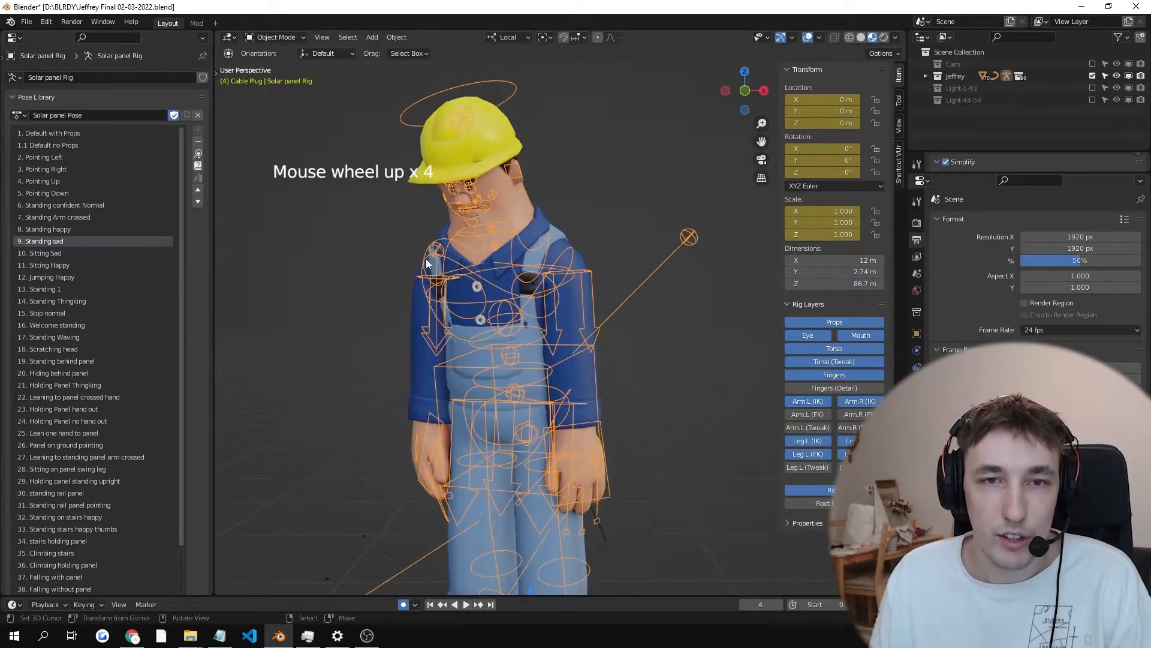
{"action": "scroll", "coordinate": [399, 247], "scroll_direction": "down", "scroll_amount": 2}
{"action": "key", "text": "KP_0"}
{"action": "scroll", "coordinate": [420, 242], "scroll_direction": "up", "scroll_amount": 4}
{"action": "scroll", "coordinate": [384, 248], "scroll_direction": "down", "scroll_amount": 4}
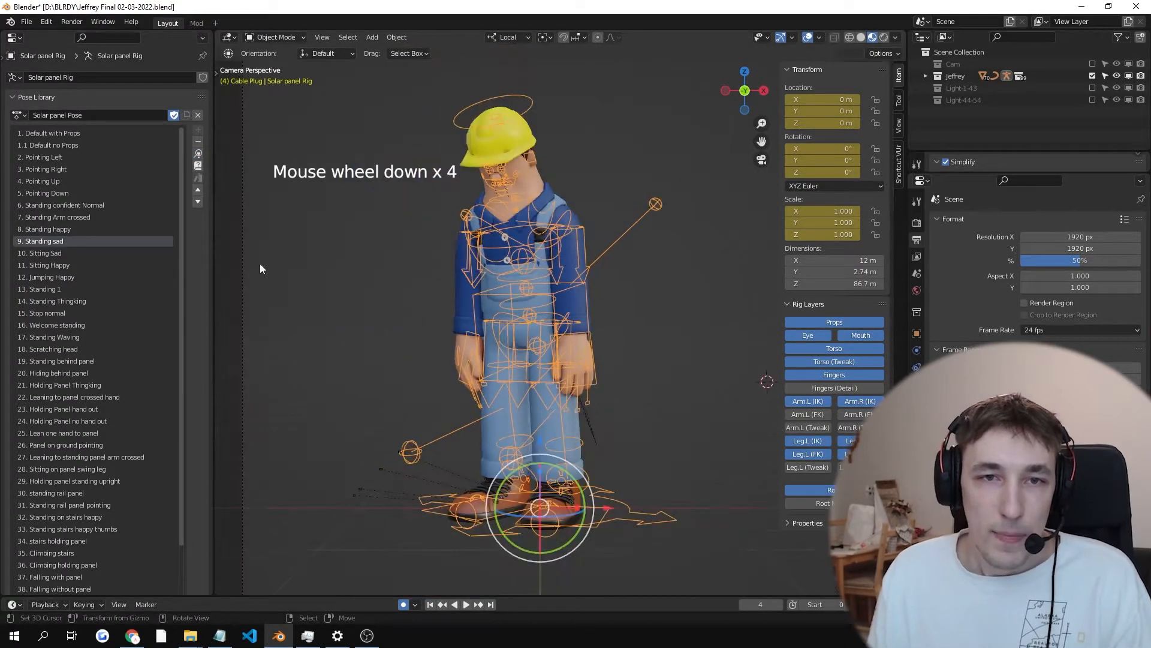
Step: Apply the library pose "14. Standing Thingking", followed by "20. Hiding behind panel"
{"action": "left_click", "coordinate": [106, 300]}
{"action": "left_click", "coordinate": [199, 166]}
{"action": "scroll", "coordinate": [415, 225], "scroll_direction": "down", "scroll_amount": 2}
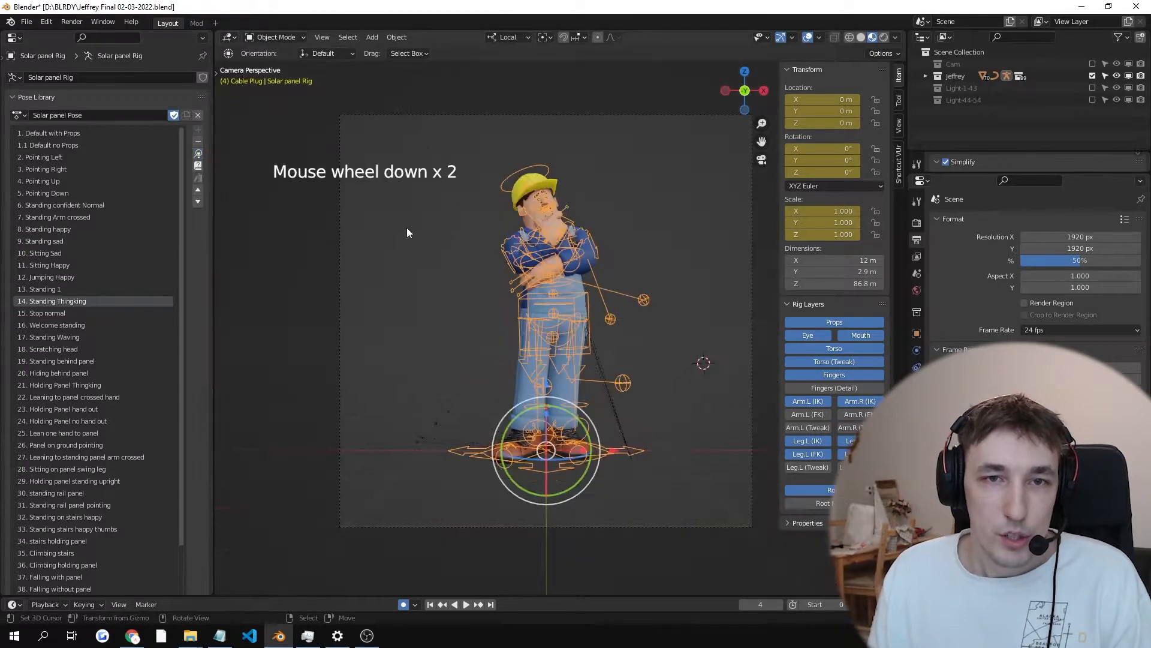
{"action": "scroll", "coordinate": [86, 337], "scroll_direction": "down", "scroll_amount": 3}
{"action": "left_click", "coordinate": [86, 337]}
{"action": "left_click", "coordinate": [199, 154]}
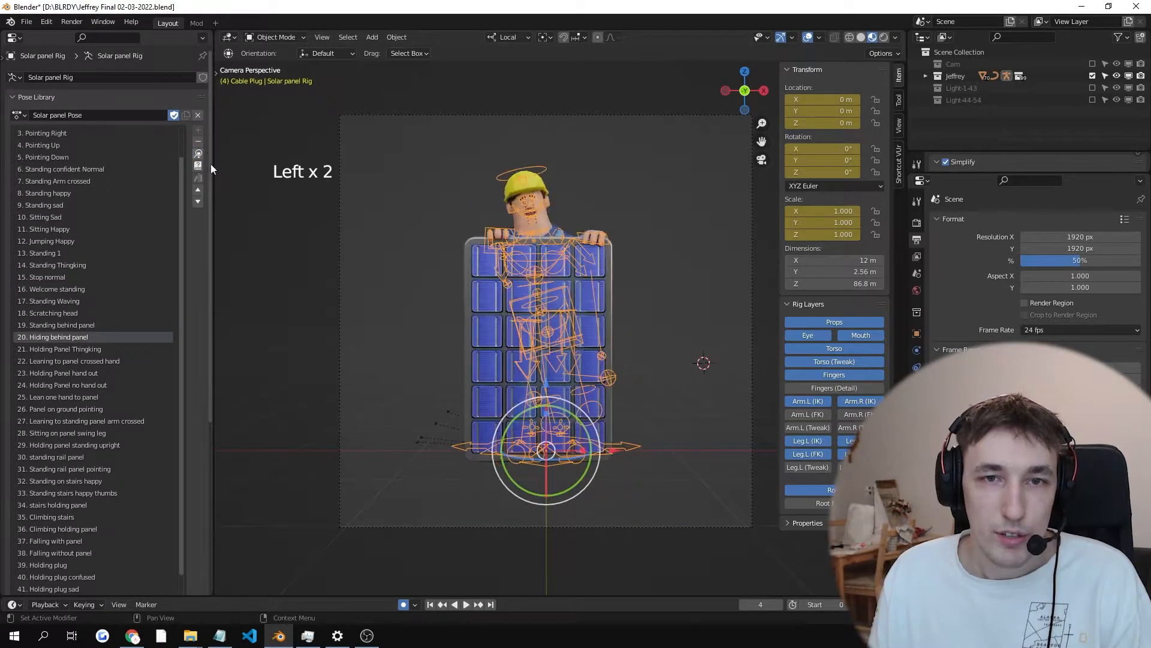
Step: Apply the library pose "26. Panel on ground pointing", followed by "31. Standing rail panel pointing"
{"action": "left_click", "coordinate": [46, 409]}
{"action": "left_click", "coordinate": [198, 154]}
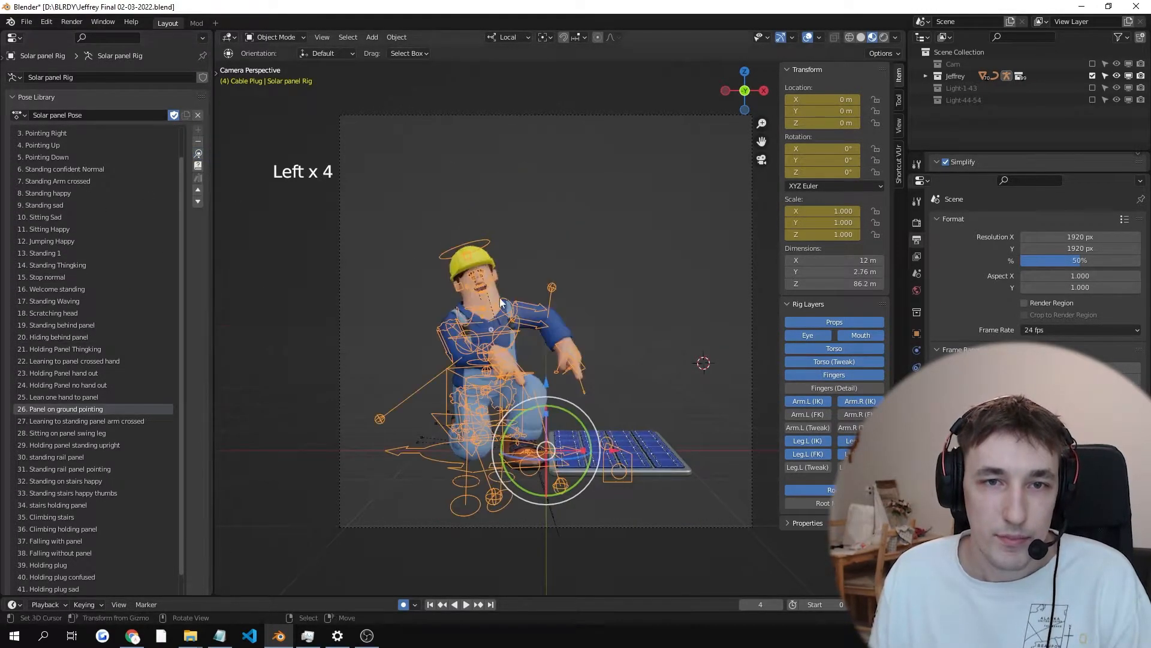
{"action": "scroll", "coordinate": [496, 289], "scroll_direction": "up", "scroll_amount": 3}
{"action": "left_click", "coordinate": [119, 469]}
{"action": "left_click", "coordinate": [198, 153]}
{"action": "scroll", "coordinate": [545, 262], "scroll_direction": "down", "scroll_amount": 3}
{"action": "middle_click_drag", "start_coordinate": [545, 261], "coordinate": [515, 261], "text": "shift"}
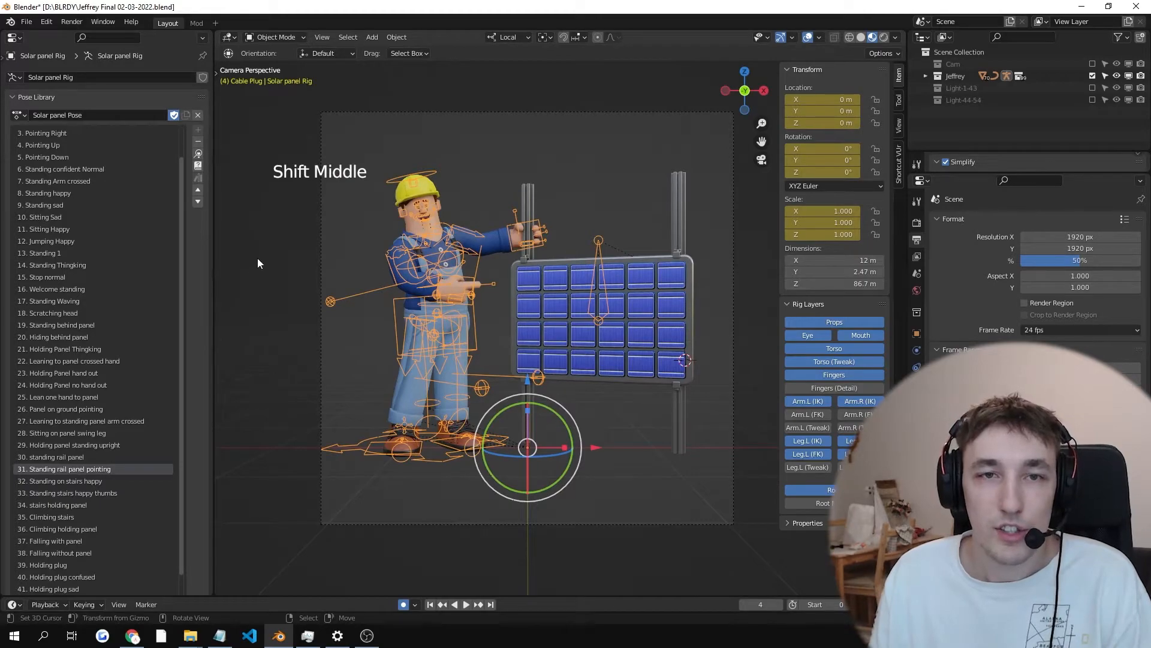
{"action": "scroll", "coordinate": [266, 270], "scroll_direction": "up", "scroll_amount": 2}
{"action": "scroll", "coordinate": [386, 246], "scroll_direction": "down", "scroll_amount": 2}
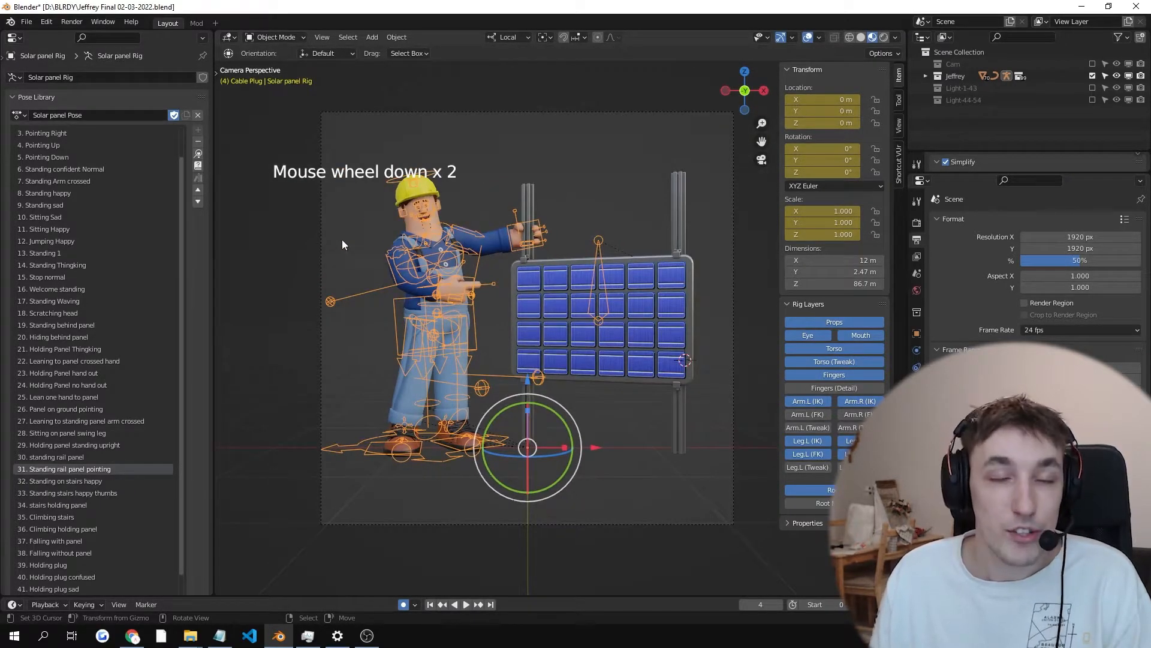
Step: Deselect the rig and apply the library pose "16. Welcome standing", followed by "21. Holding Panel Thingking"
{"action": "right_click", "coordinate": [351, 242]}
{"action": "left_click", "coordinate": [105, 290]}
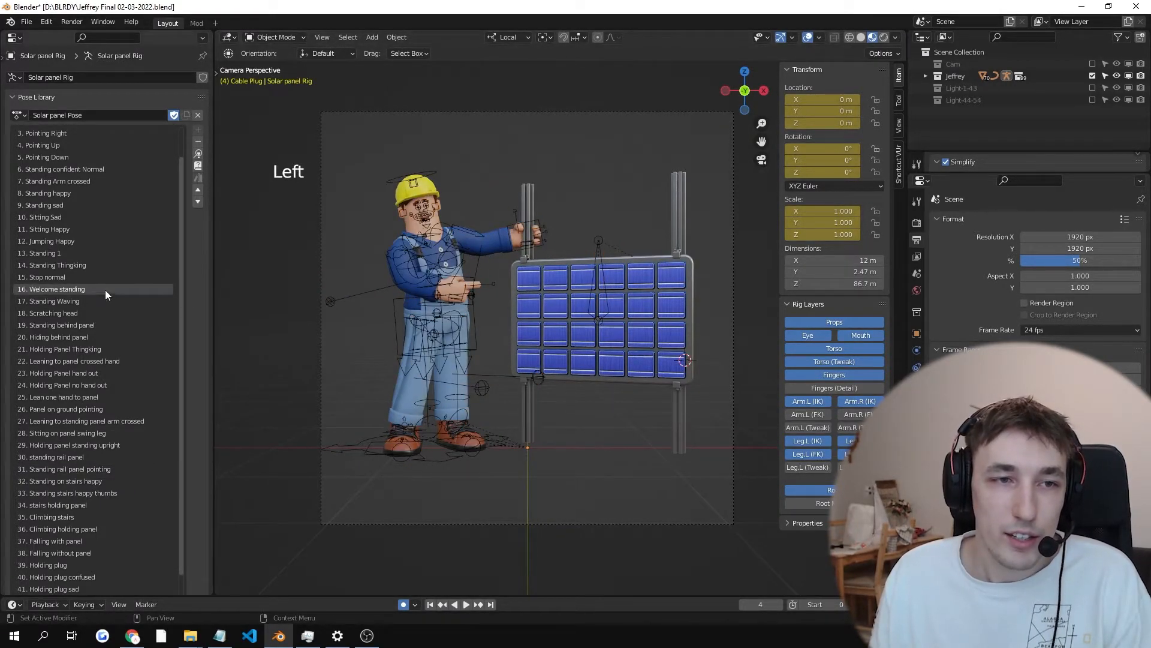
{"action": "left_click", "coordinate": [198, 153]}
{"action": "left_click", "coordinate": [89, 348]}
{"action": "left_click", "coordinate": [198, 154]}
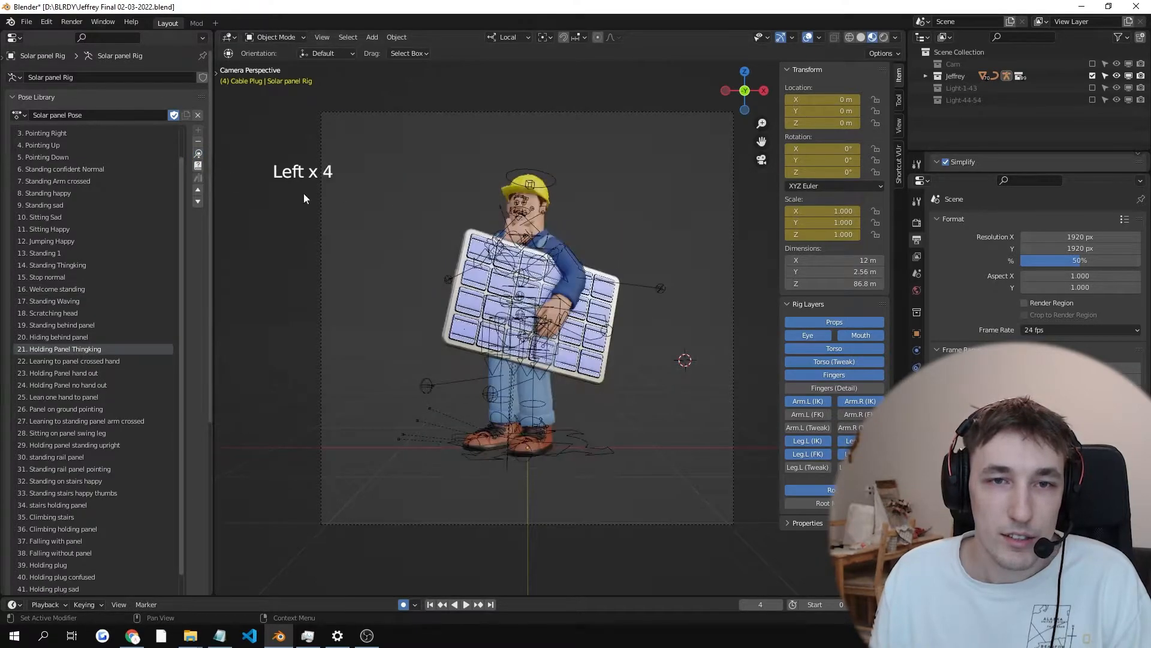
Step: Apply the library pose "23. Holding Panel hand out" to the character
{"action": "right_click", "coordinate": [440, 260]}
{"action": "left_click", "coordinate": [125, 372]}
{"action": "left_click", "coordinate": [198, 153]}
{"action": "scroll", "coordinate": [415, 281], "scroll_direction": "up", "scroll_amount": 4}
Step: Put the rig into Pose Mode and select only the right hand's IK control
{"action": "right_click", "coordinate": [291, 249]}
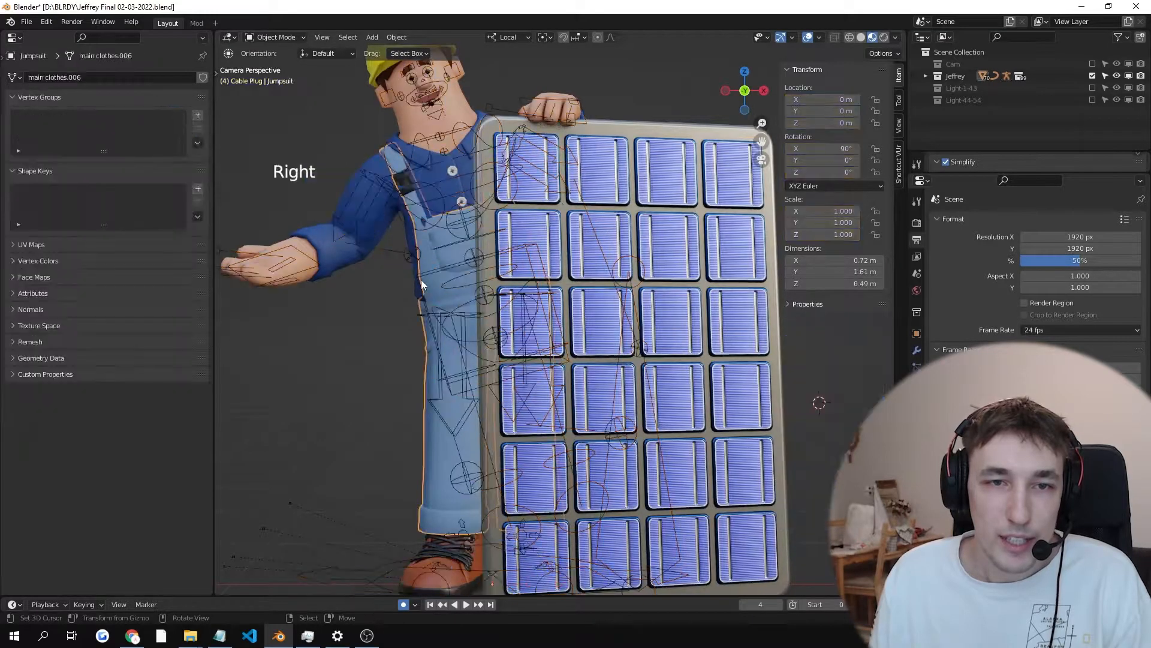
{"action": "right_click", "coordinate": [299, 247]}
{"action": "key", "text": "Tab"}
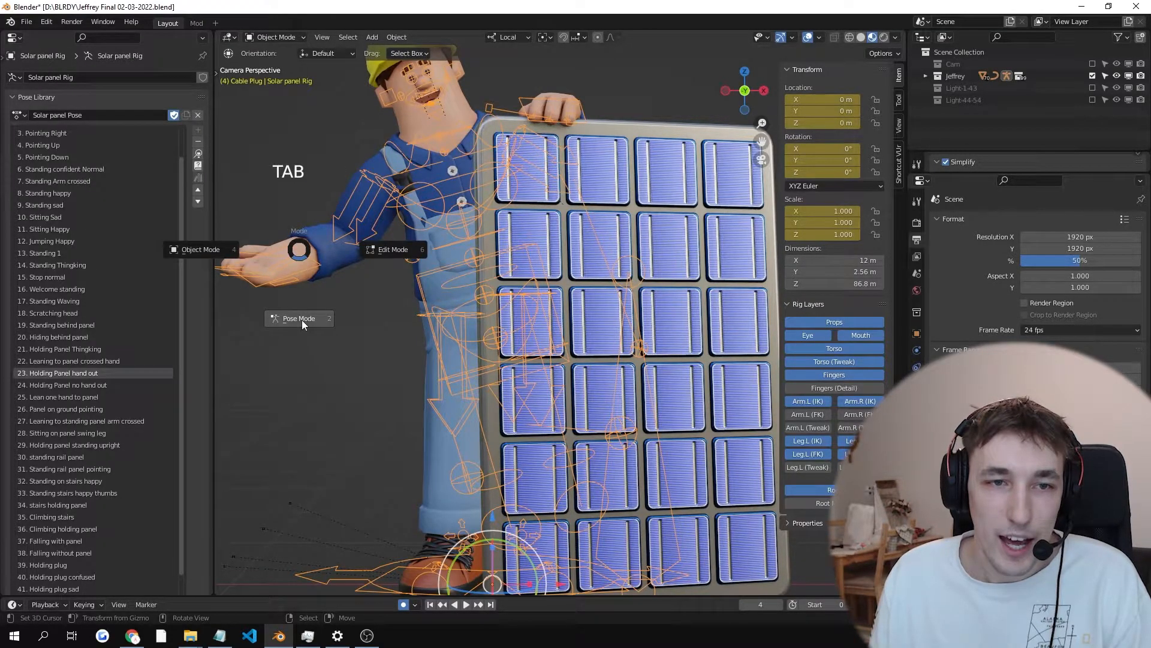
{"action": "left_click", "coordinate": [303, 271]}
{"action": "right_click", "coordinate": [288, 258]}
{"action": "middle_click_drag", "start_coordinate": [346, 338], "coordinate": [385, 335], "text": "shift"}
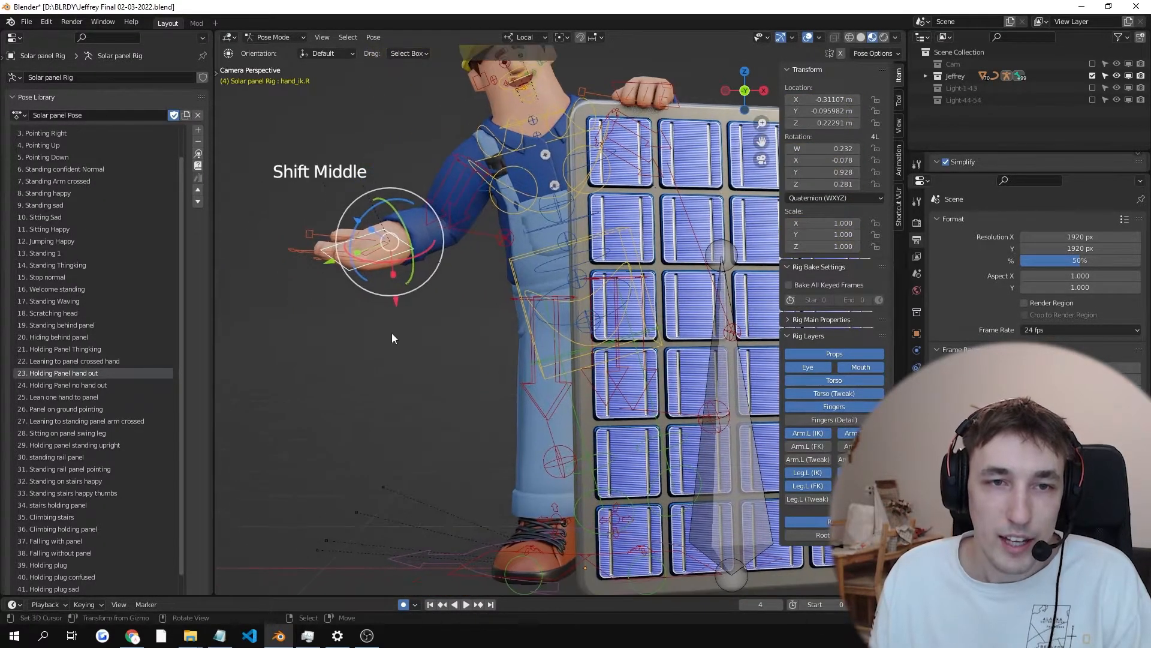
Step: Apply "31. Standing rail panel pointing" and "33. Standing stairs happy thumbs" with only the right-hand IK control selected
{"action": "scroll", "coordinate": [103, 324], "scroll_direction": "down", "scroll_amount": 3}
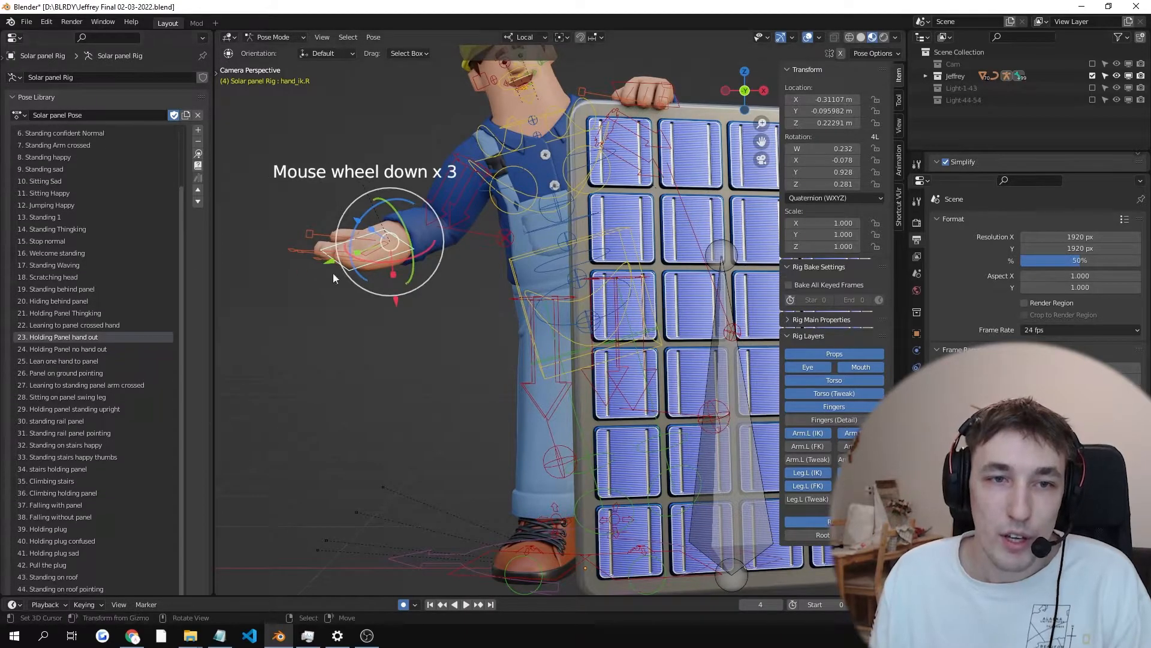
{"action": "left_click", "coordinate": [82, 432]}
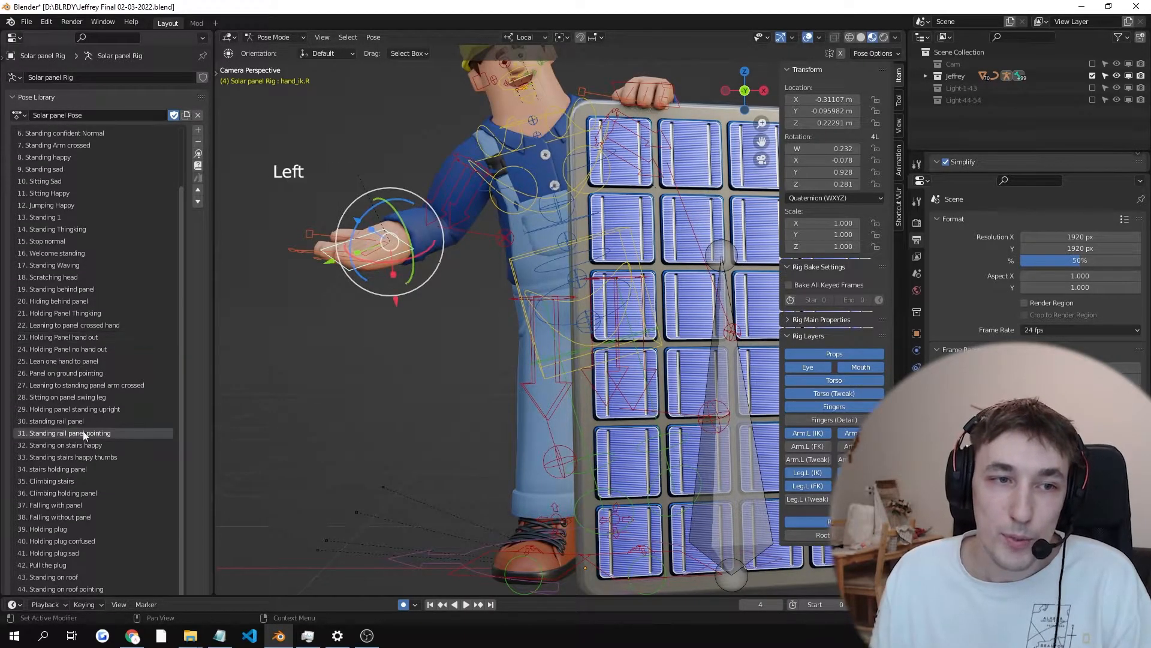
{"action": "left_click", "coordinate": [200, 154]}
{"action": "scroll", "coordinate": [538, 219], "scroll_direction": "down", "scroll_amount": 3}
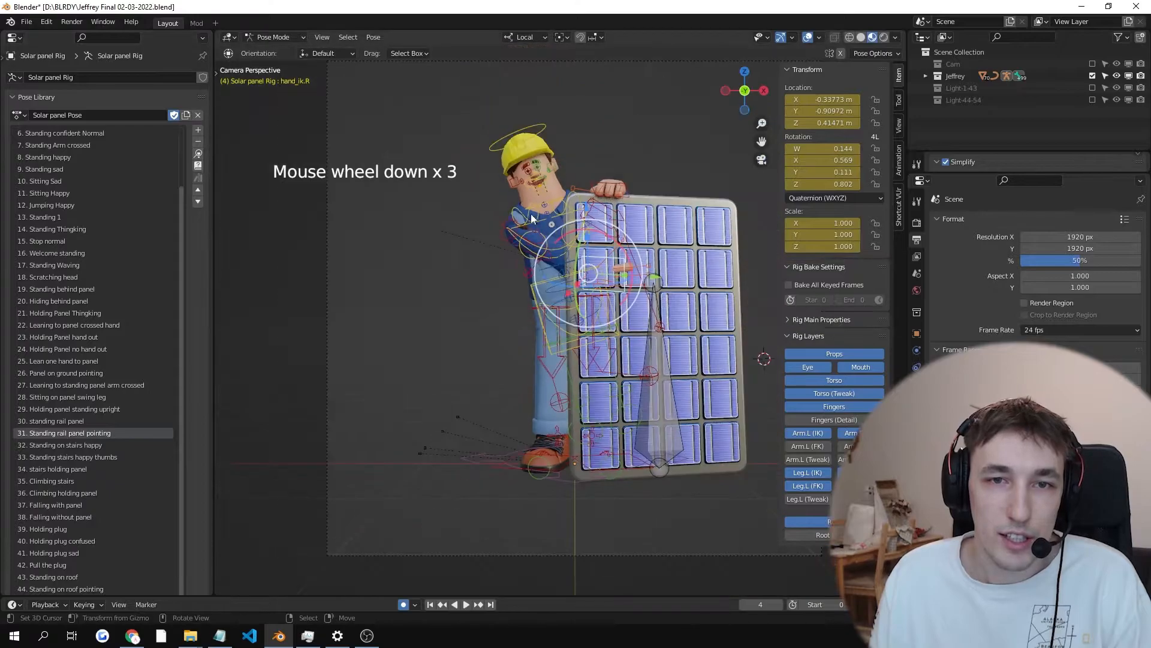
{"action": "scroll", "coordinate": [607, 248], "scroll_direction": "up", "scroll_amount": 1}
{"action": "left_click", "coordinate": [150, 457]}
{"action": "left_click", "coordinate": [200, 153]}
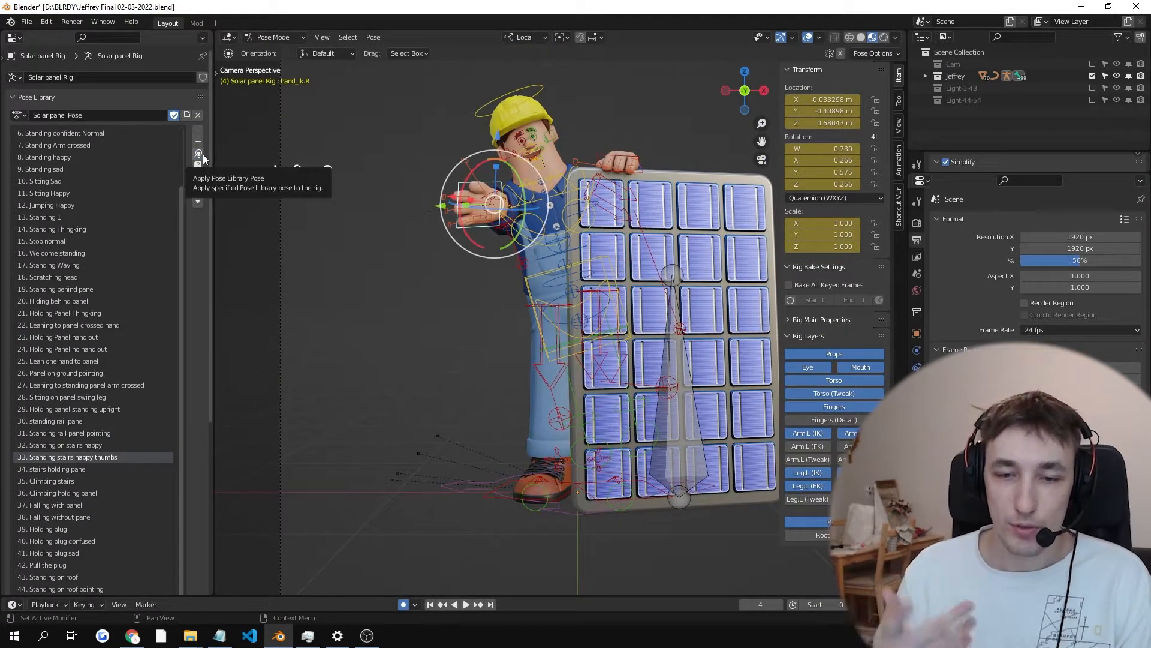
Step: Try moving the right-hand IK control around while the character holds the panel
{"action": "right_click", "coordinate": [368, 224]}
{"action": "right_click", "coordinate": [370, 222]}
{"action": "key", "text": "g"}
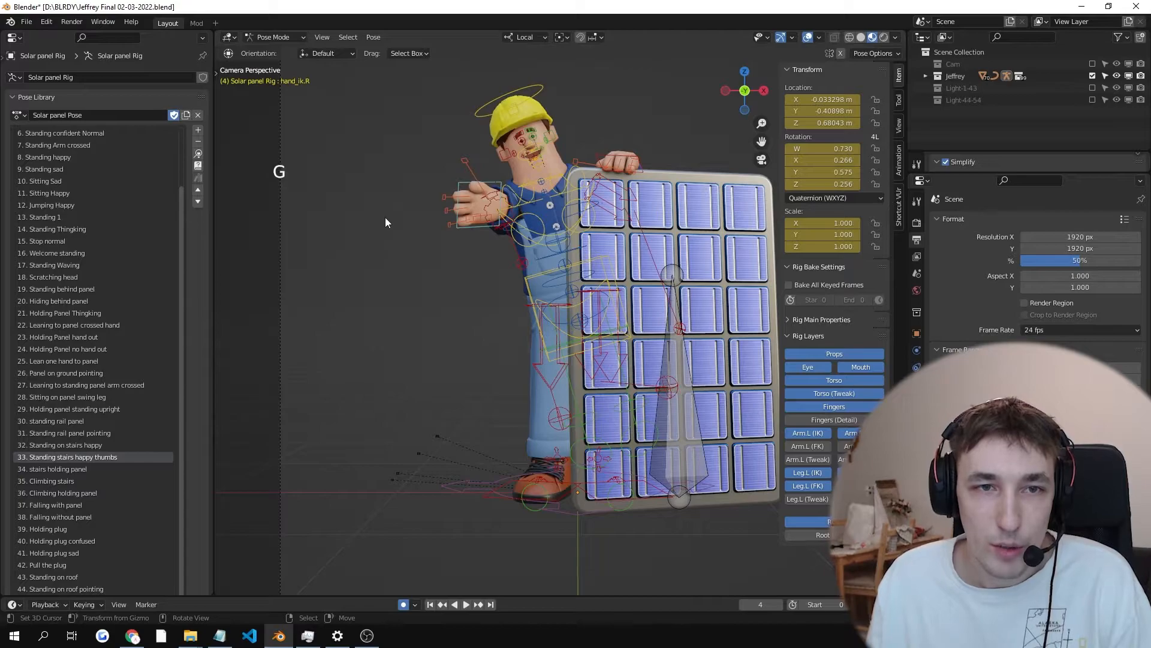
{"action": "right_click", "coordinate": [377, 217]}
{"action": "right_click", "coordinate": [432, 186]}
{"action": "key", "text": "g"}
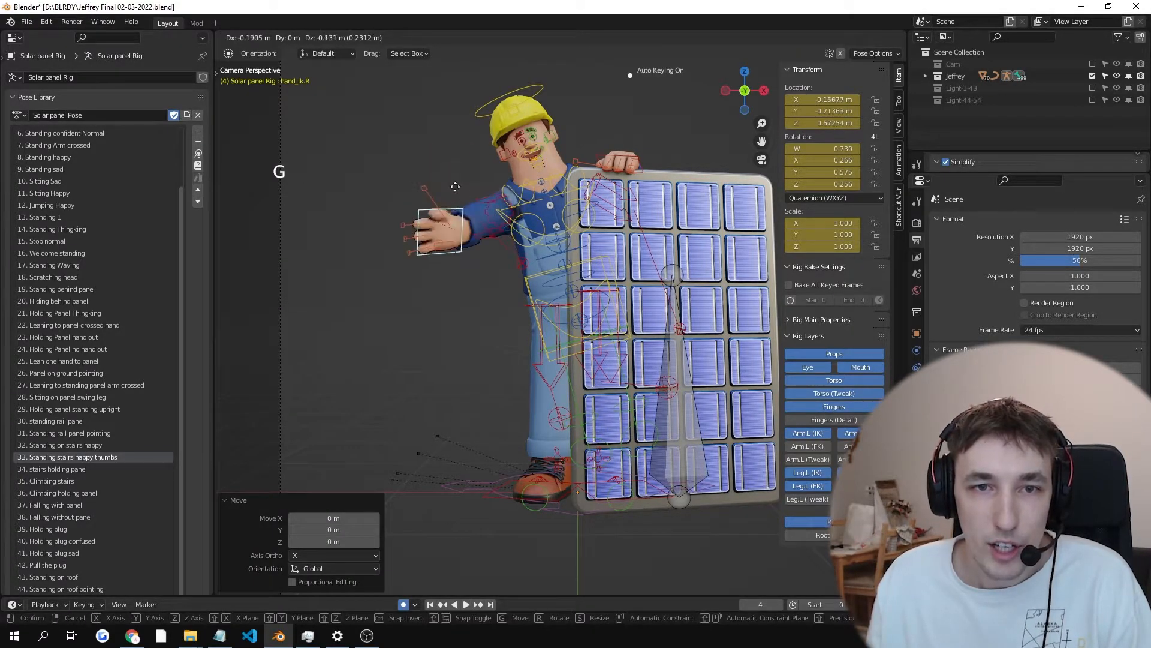
{"action": "right_click", "coordinate": [384, 187]}
{"action": "key", "text": "g"}
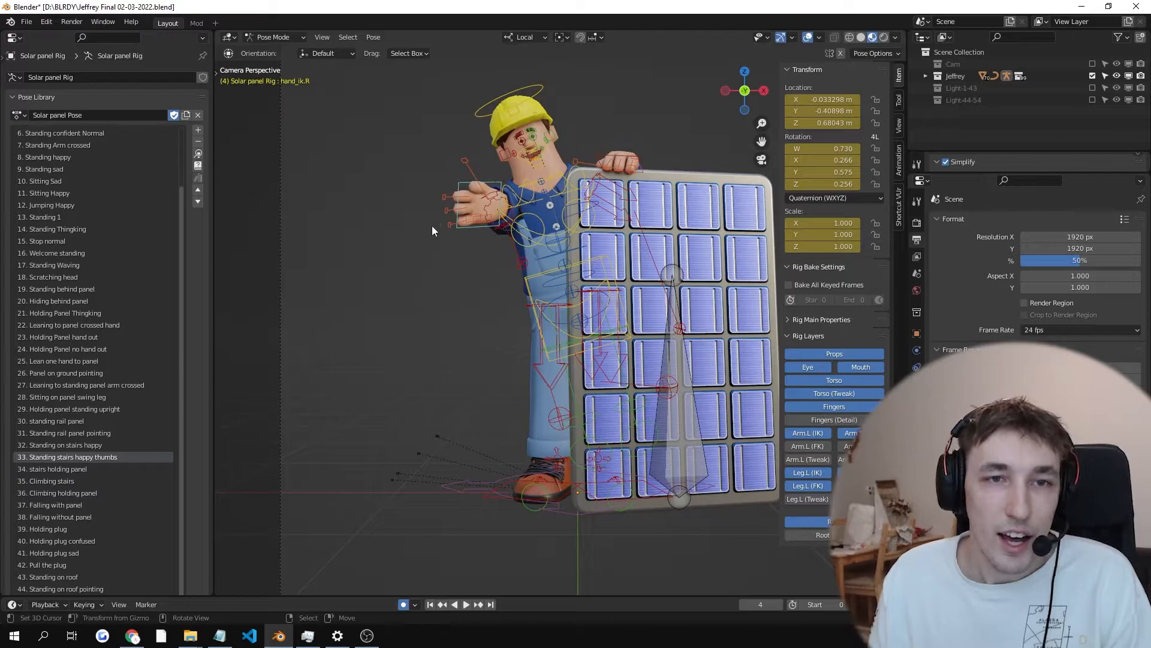
Step: Apply the library pose "12. Jumping Happy" to the whole rig with no control selected
{"action": "left_click", "coordinate": [80, 206]}
{"action": "left_click", "coordinate": [199, 156]}
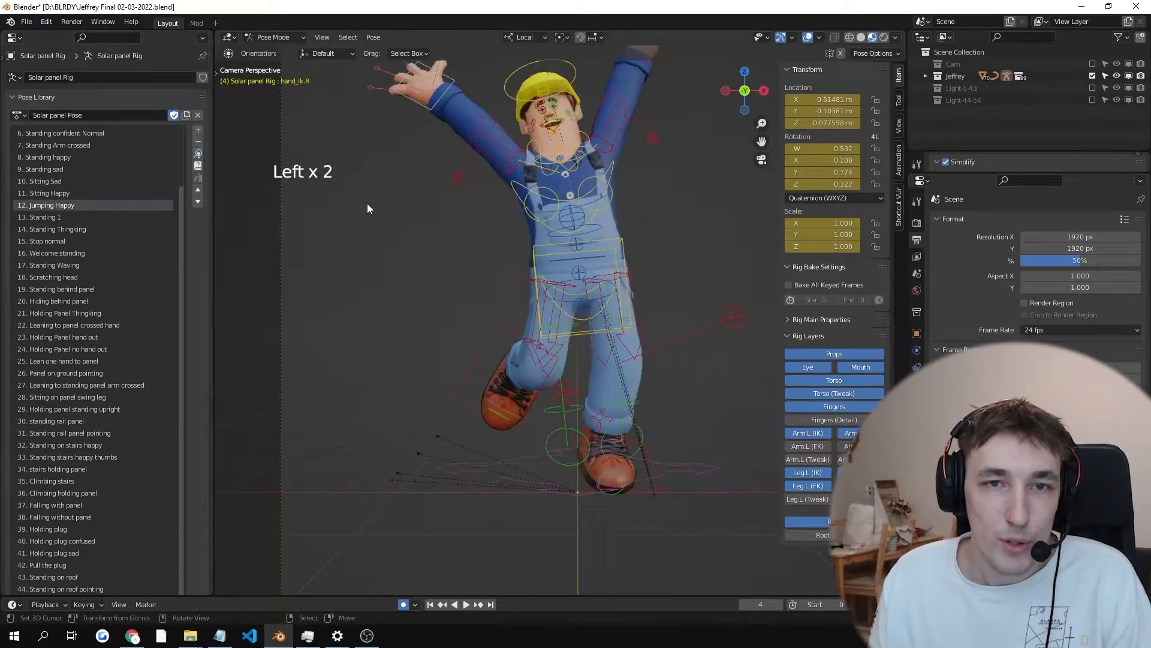
{"action": "scroll", "coordinate": [538, 244], "scroll_direction": "down", "scroll_amount": 3}
{"action": "scroll", "coordinate": [538, 243], "scroll_direction": "up", "scroll_amount": 2}
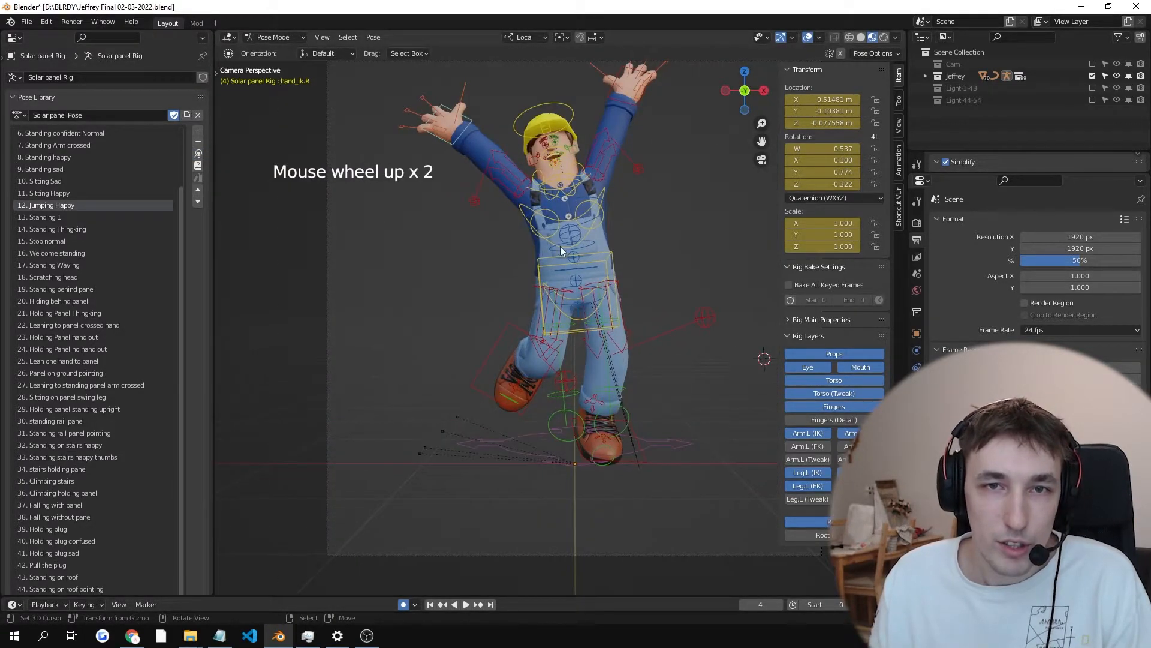
Step: Apply the library pose "17. Standing Waving" to the whole rig and return to Object Mode
{"action": "left_click", "coordinate": [158, 266]}
{"action": "left_click", "coordinate": [201, 154]}
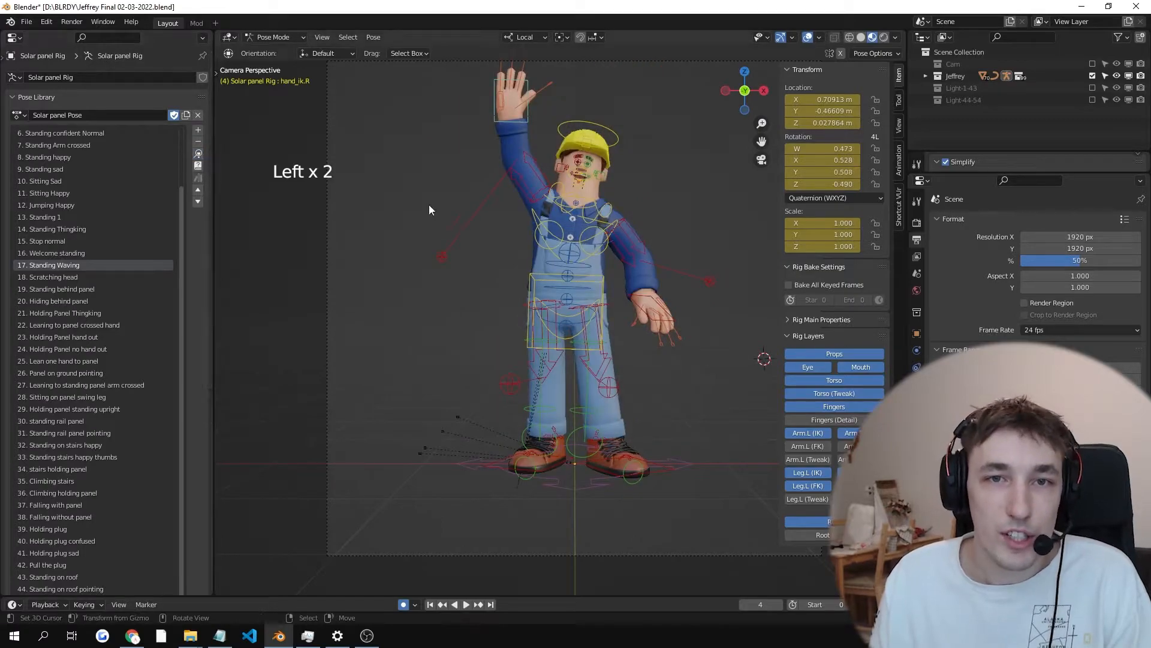
{"action": "scroll", "coordinate": [480, 245], "scroll_direction": "down", "scroll_amount": 2}
{"action": "key", "text": "Tab"}
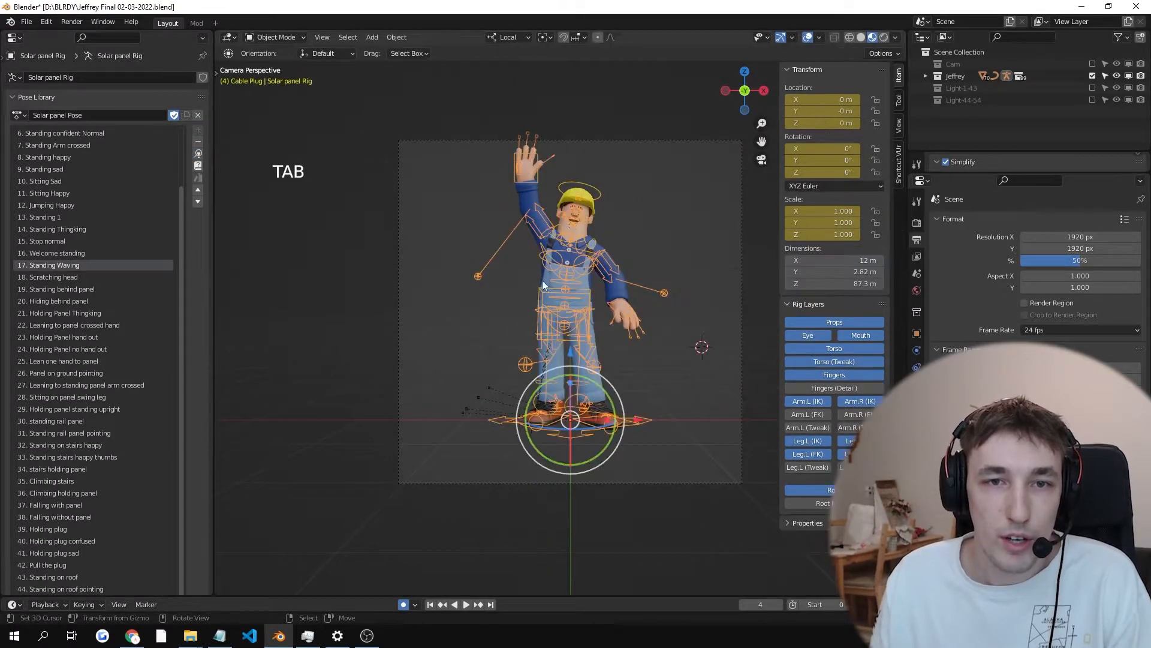
Step: Apply the library pose "22. Leaning to panel crossed hand" to the rig from Object Mode
{"action": "left_click", "coordinate": [134, 324]}
{"action": "left_click", "coordinate": [198, 154]}
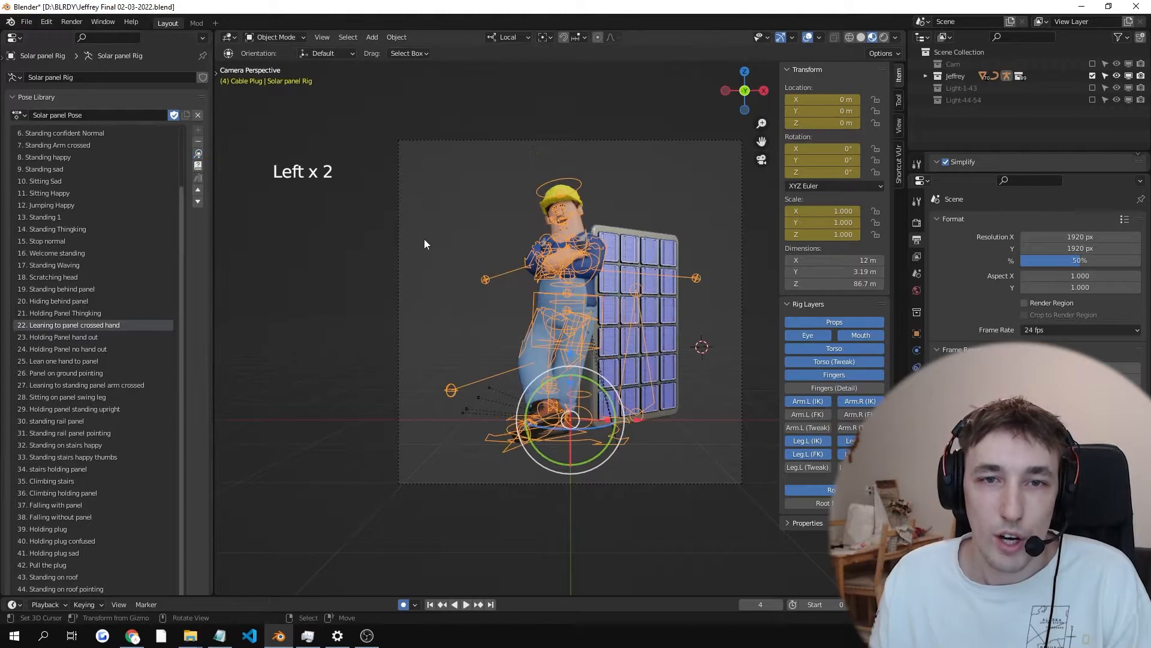
{"action": "key", "text": "Tab"}
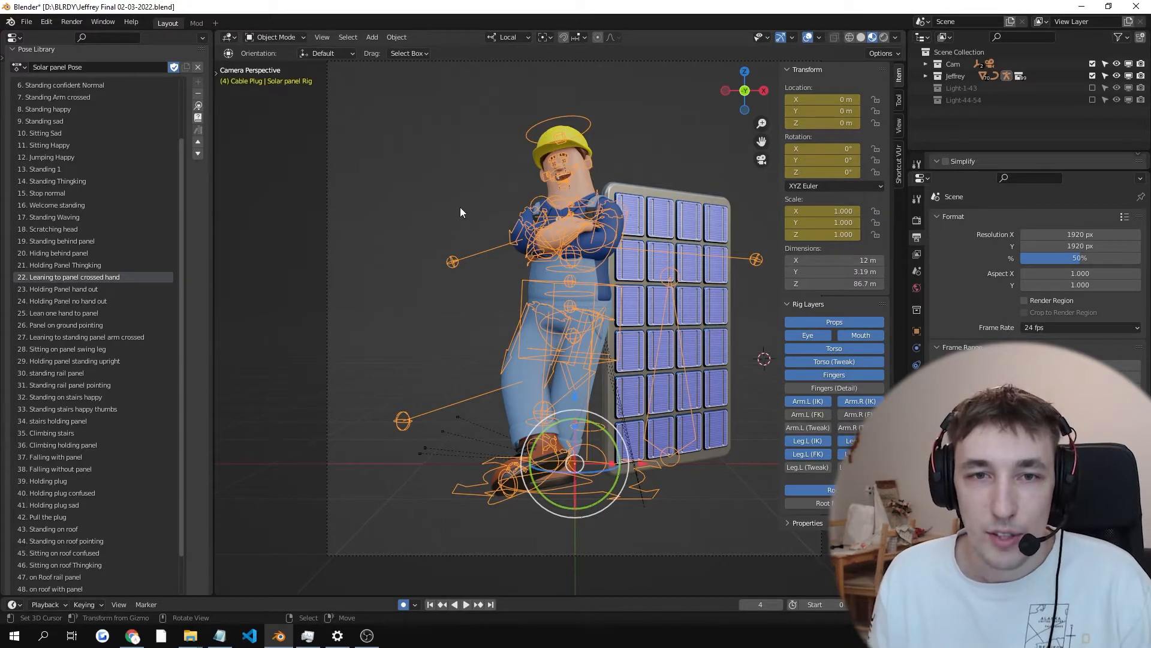
Step: Enable Simplify and examine the character's face and helmet up close for viewport mesh detail
{"action": "left_click", "coordinate": [947, 162]}
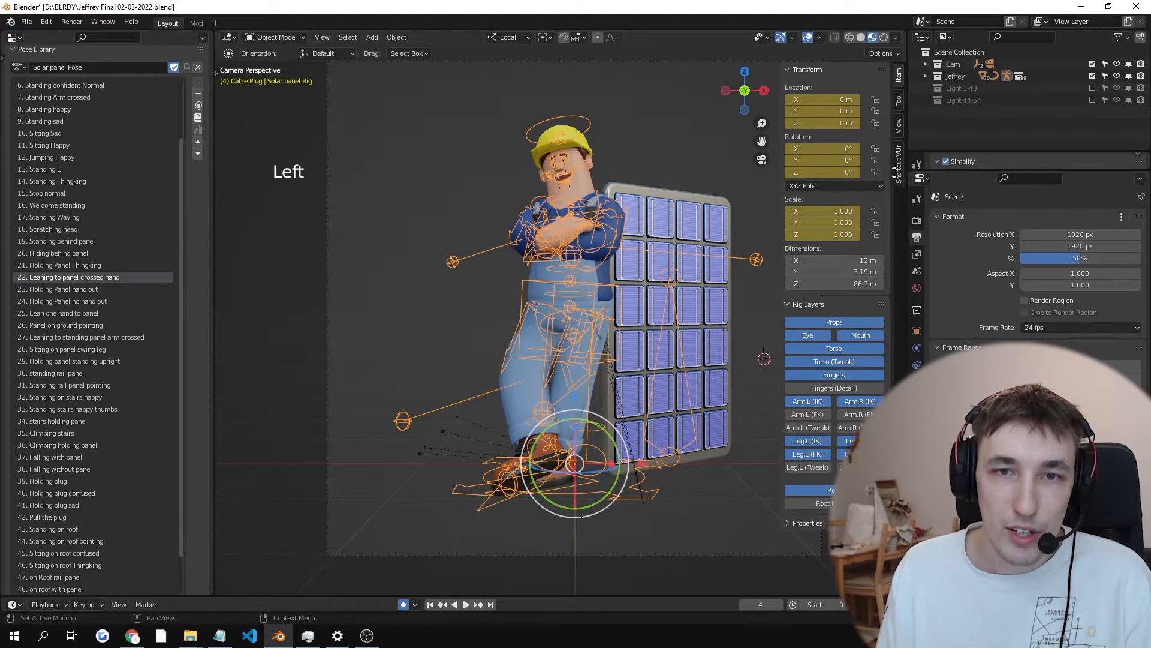
{"action": "scroll", "coordinate": [660, 217], "scroll_direction": "up", "scroll_amount": 5}
{"action": "scroll", "coordinate": [659, 211], "scroll_direction": "up", "scroll_amount": 4}
{"action": "middle_click_drag", "start_coordinate": [649, 175], "coordinate": [631, 316], "text": "shift"}
{"action": "middle_click_drag", "start_coordinate": [606, 174], "coordinate": [588, 304], "text": "shift"}
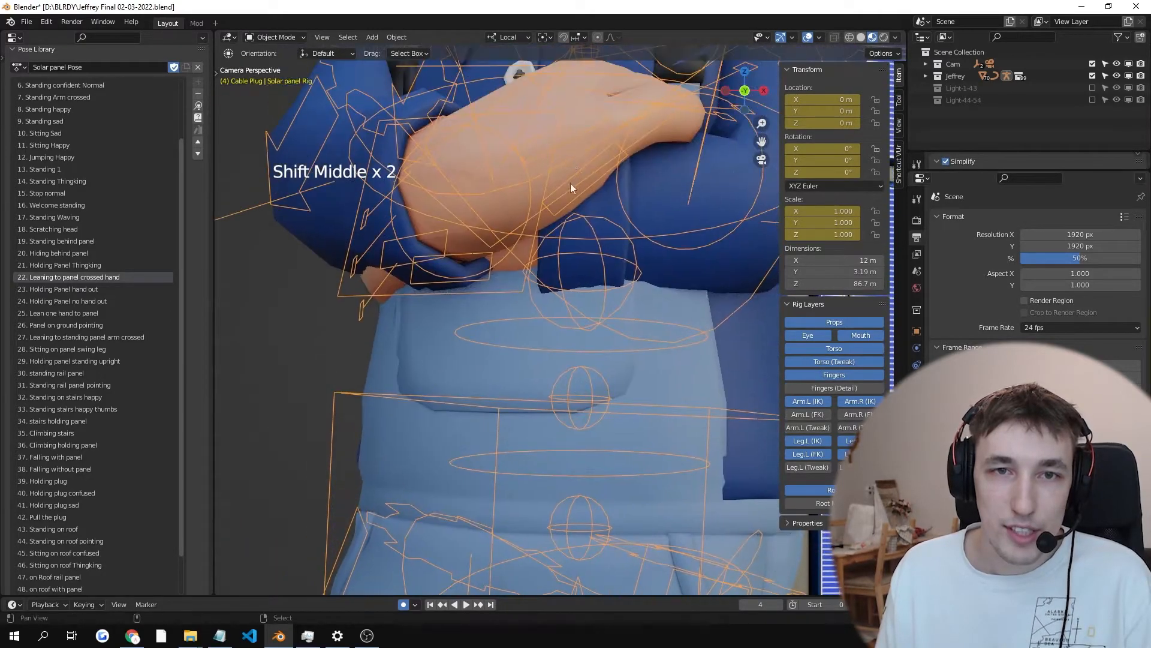
{"action": "middle_click_drag", "start_coordinate": [566, 144], "coordinate": [562, 284], "text": "shift"}
{"action": "middle_click_drag", "start_coordinate": [538, 157], "coordinate": [535, 299], "text": "shift"}
{"action": "middle_click_drag", "start_coordinate": [542, 139], "coordinate": [520, 209], "text": "shift"}
{"action": "scroll", "coordinate": [563, 161], "scroll_direction": "up", "scroll_amount": 2}
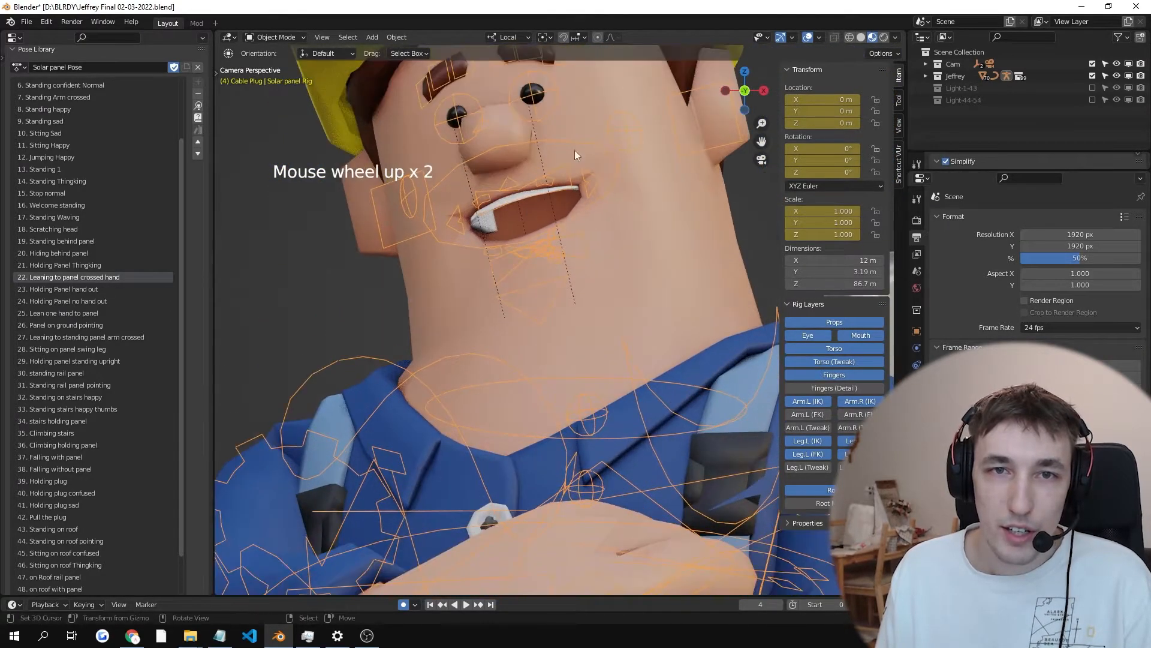
{"action": "middle_click_drag", "start_coordinate": [577, 147], "coordinate": [553, 196], "text": "shift"}
{"action": "middle_click_drag", "start_coordinate": [317, 94], "coordinate": [313, 145], "text": "shift"}
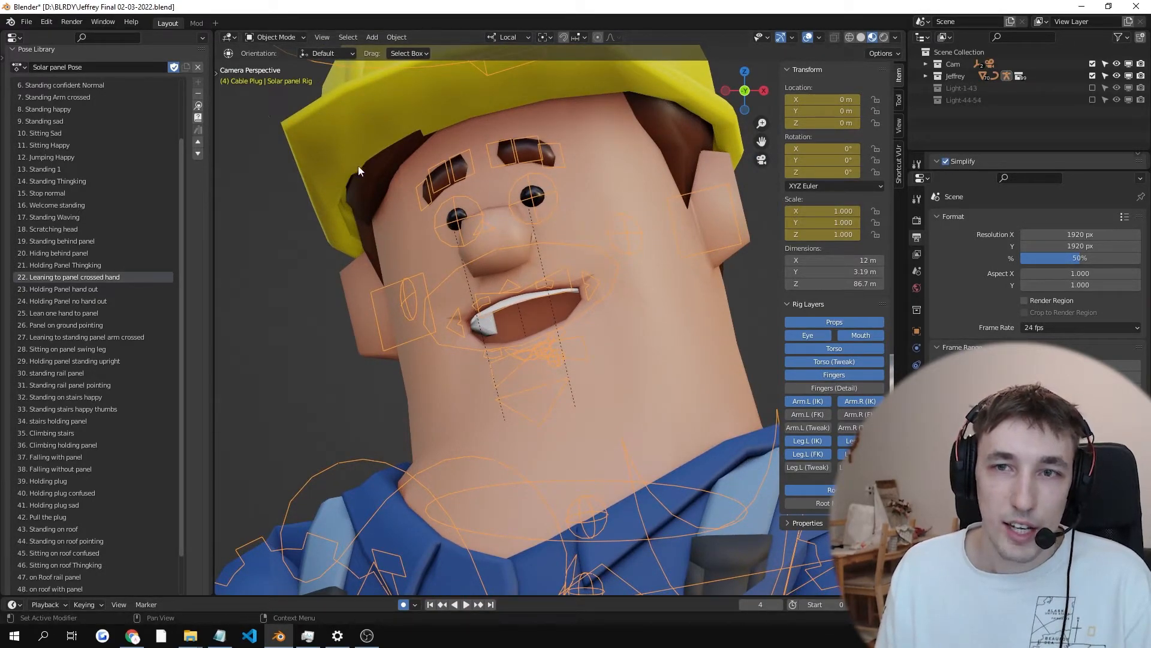
{"action": "scroll", "coordinate": [959, 170], "scroll_direction": "down", "scroll_amount": 1}
{"action": "scroll", "coordinate": [437, 153], "scroll_direction": "down", "scroll_amount": 1}
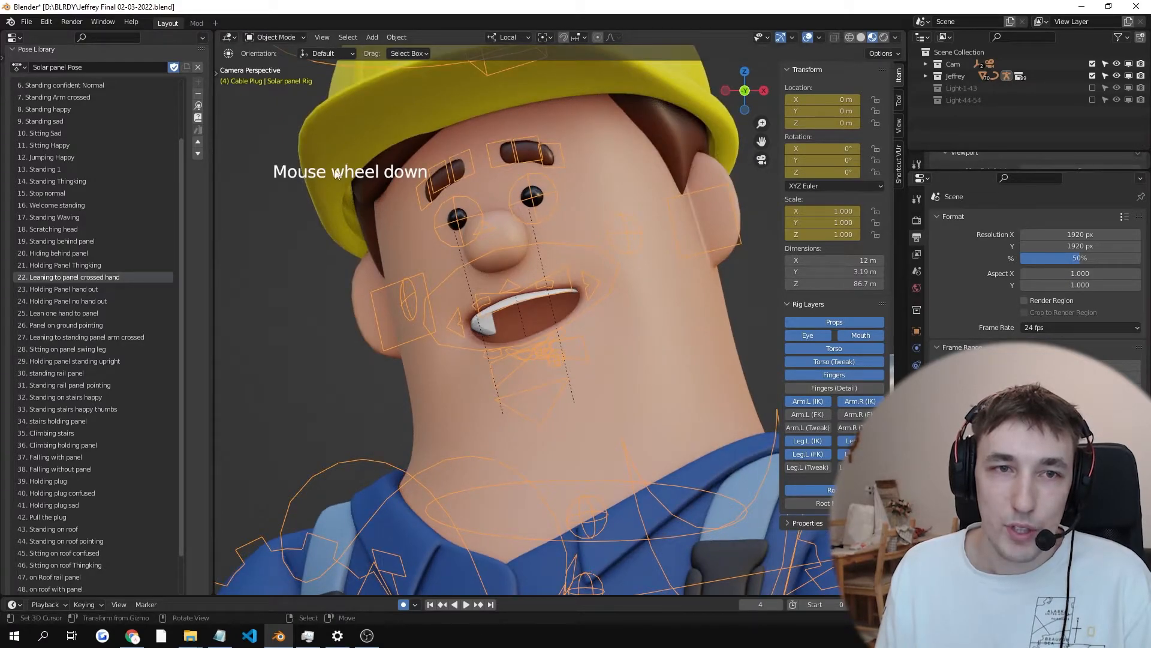
{"action": "scroll", "coordinate": [469, 269], "scroll_direction": "down", "scroll_amount": 6}
{"action": "middle_click_drag", "start_coordinate": [469, 270], "coordinate": [578, 290], "text": "shift"}
{"action": "scroll", "coordinate": [565, 249], "scroll_direction": "down", "scroll_amount": 2}
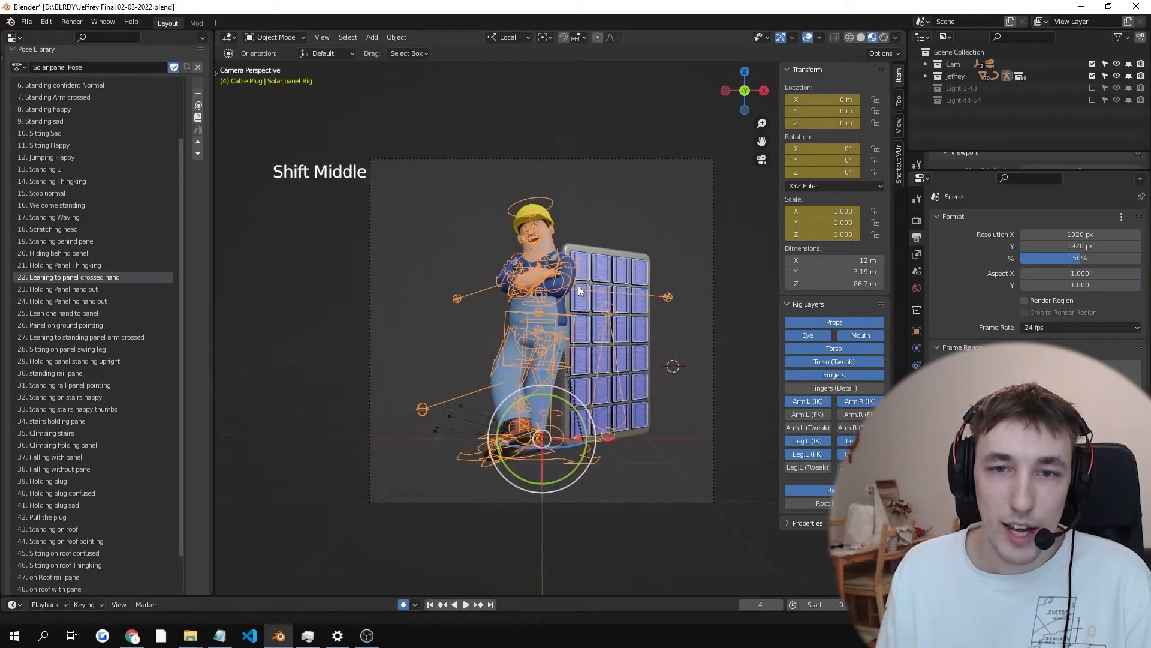
{"action": "scroll", "coordinate": [579, 285], "scroll_direction": "up", "scroll_amount": 2}
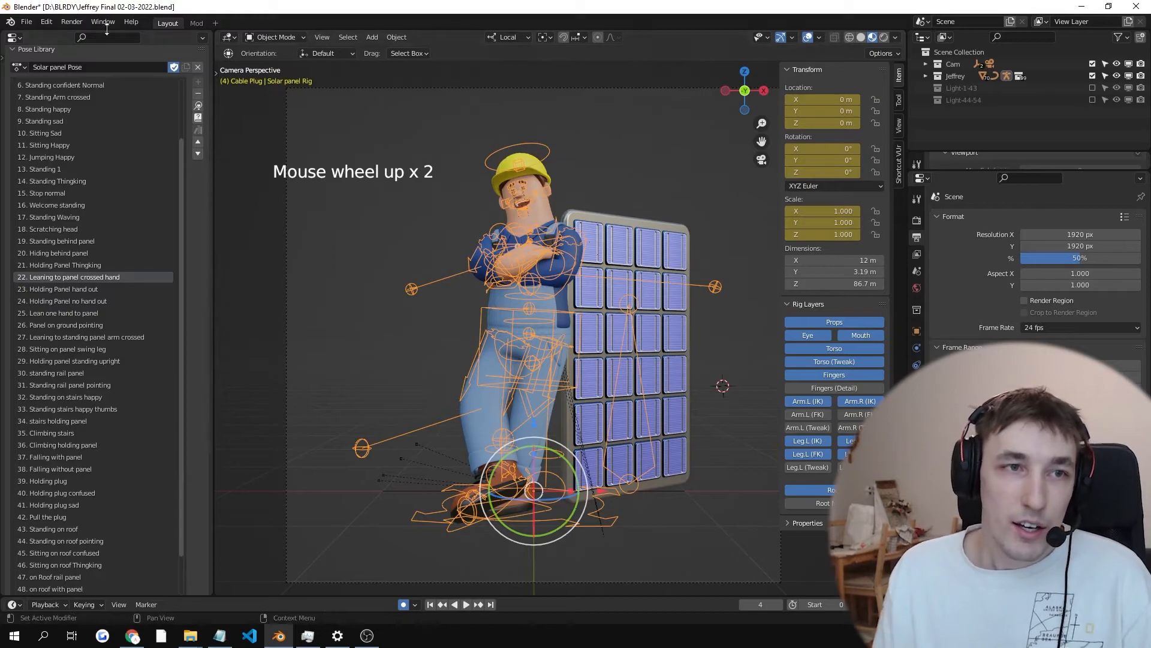
Step: Enable the Light-1-43 collection and review the pose library entries it is meant for
{"action": "scroll", "coordinate": [120, 143], "scroll_direction": "up", "scroll_amount": 8}
{"action": "scroll", "coordinate": [92, 343], "scroll_direction": "down", "scroll_amount": 9}
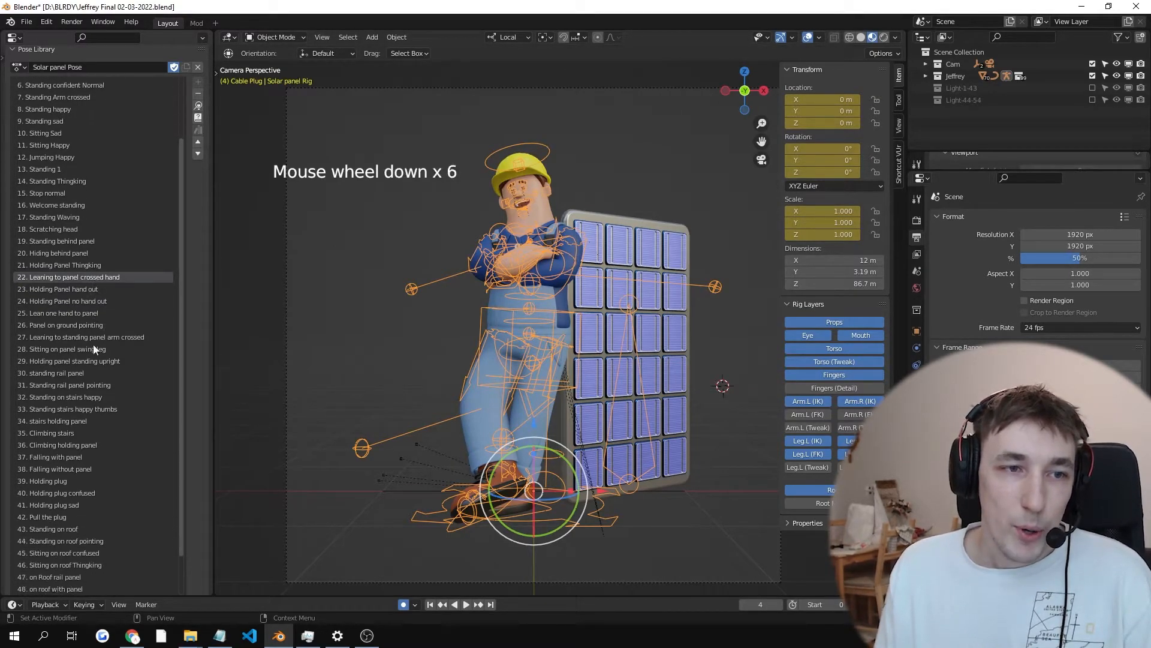
{"action": "scroll", "coordinate": [113, 314], "scroll_direction": "up", "scroll_amount": 2}
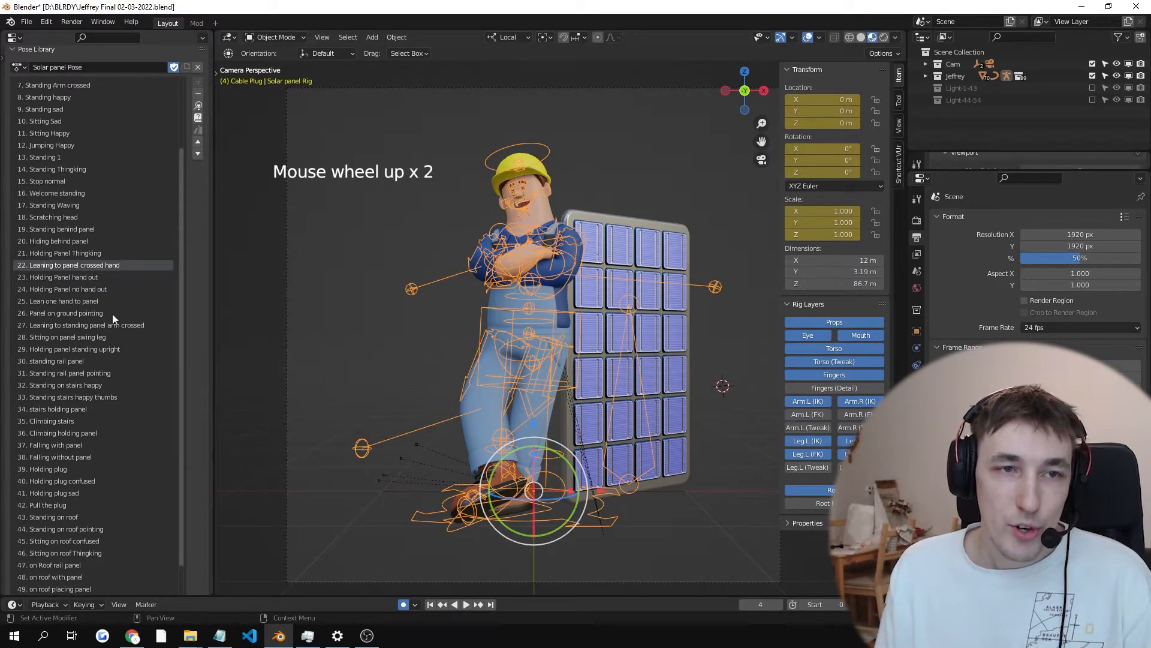
{"action": "left_click", "coordinate": [1092, 88]}
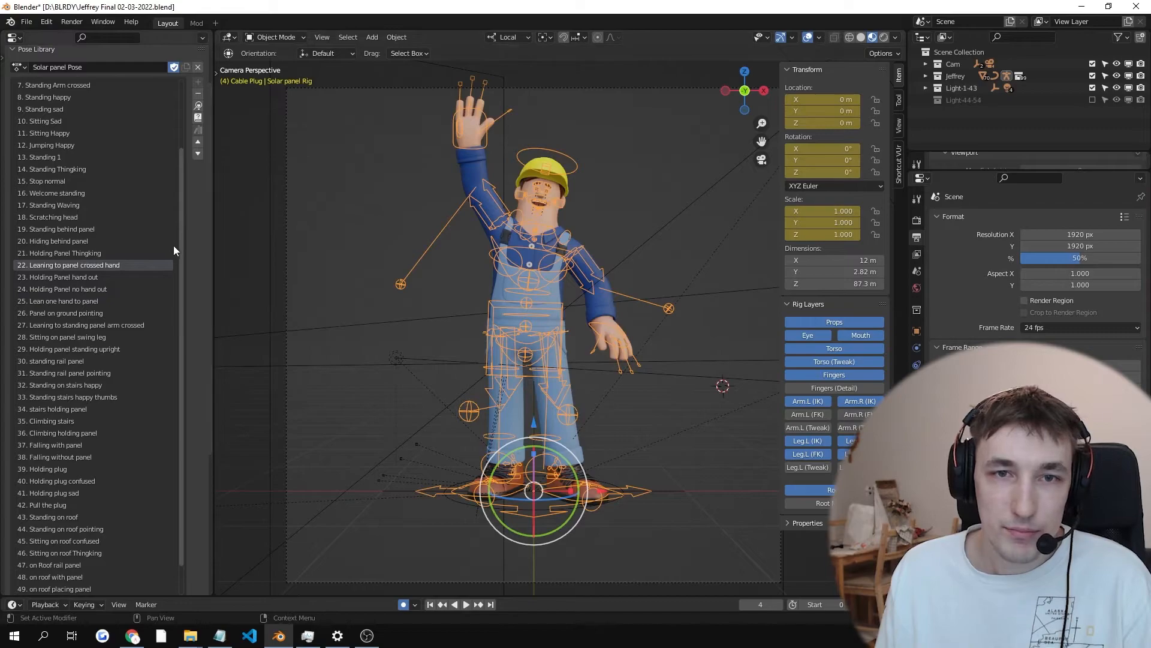
{"action": "scroll", "coordinate": [77, 239], "scroll_direction": "up", "scroll_amount": 6}
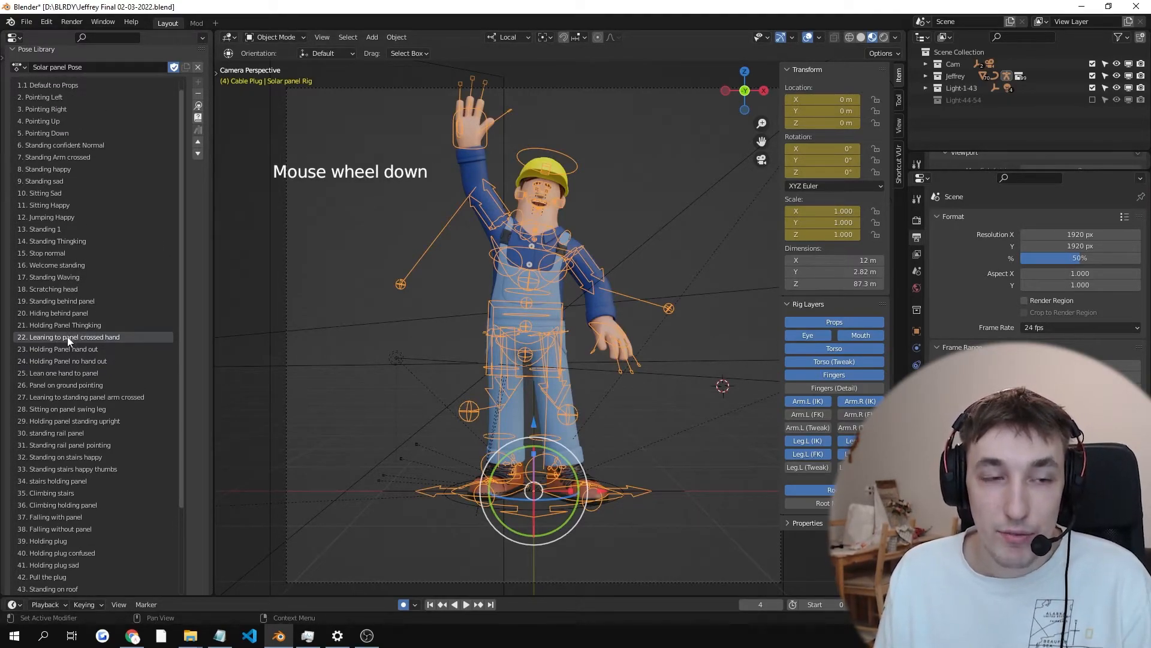
{"action": "scroll", "coordinate": [68, 340], "scroll_direction": "down", "scroll_amount": 11}
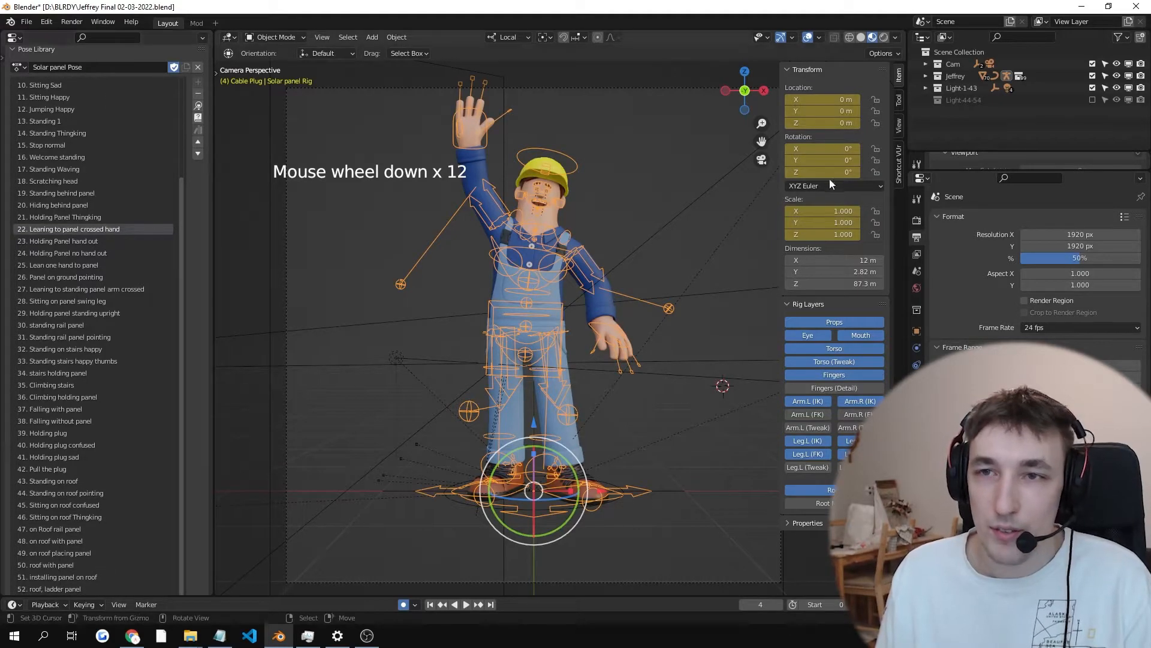
{"action": "scroll", "coordinate": [62, 519], "scroll_direction": "down", "scroll_amount": 3}
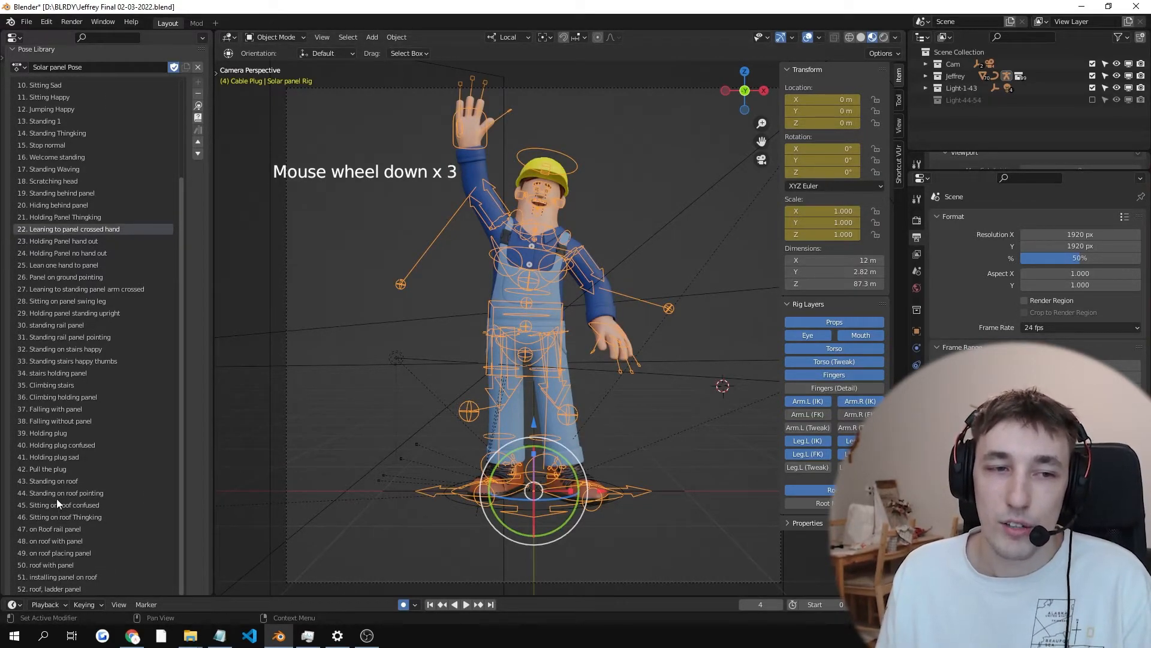
Step: Try the Light-44-54 collection in place of Light-1-43, and exclude it again
{"action": "left_click", "coordinate": [1093, 99]}
{"action": "left_click", "coordinate": [1095, 88]}
{"action": "left_click", "coordinate": [1095, 87]}
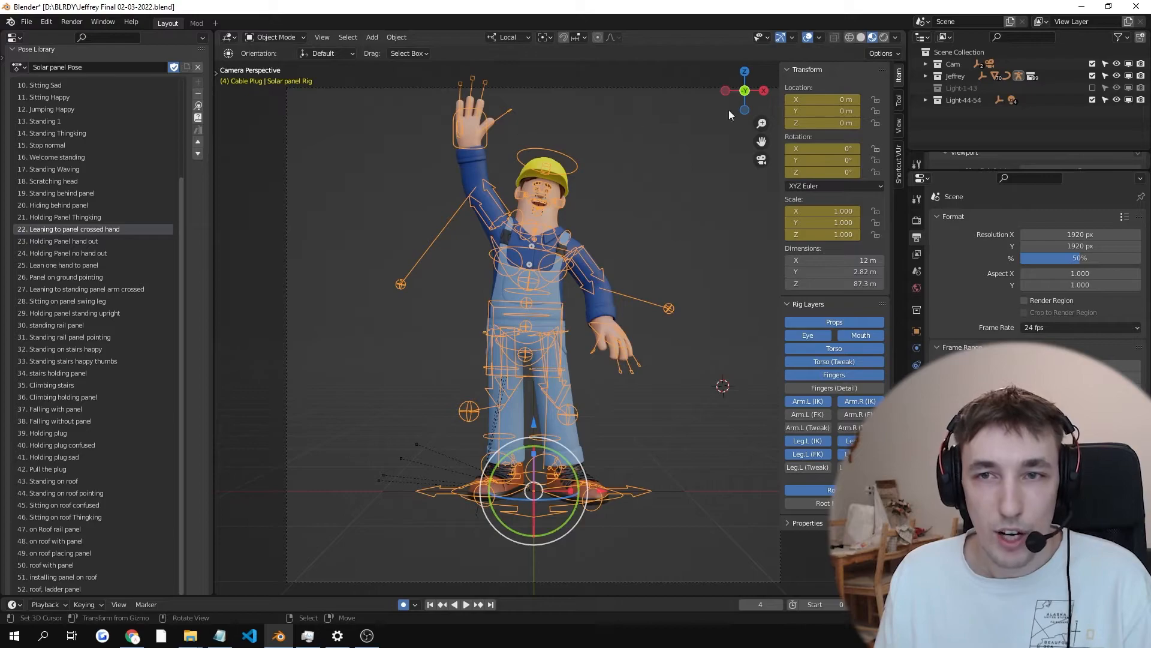
{"action": "left_click", "coordinate": [1093, 100]}
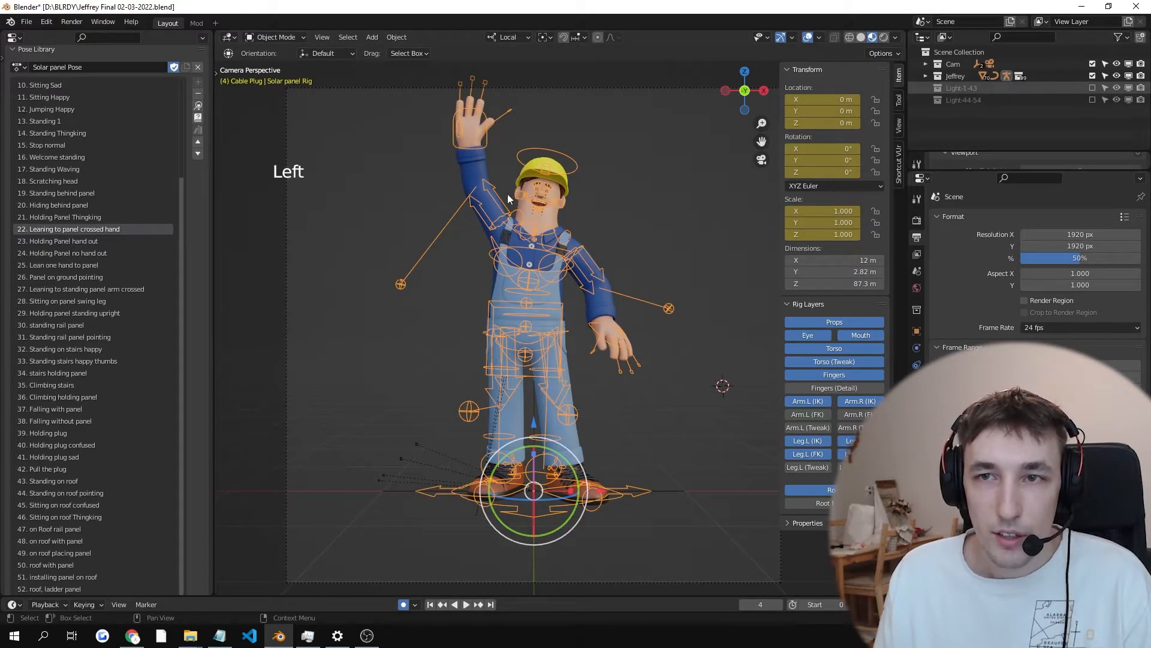
Step: Render a still image of the waving character and check the result
{"action": "left_click", "coordinate": [72, 23]}
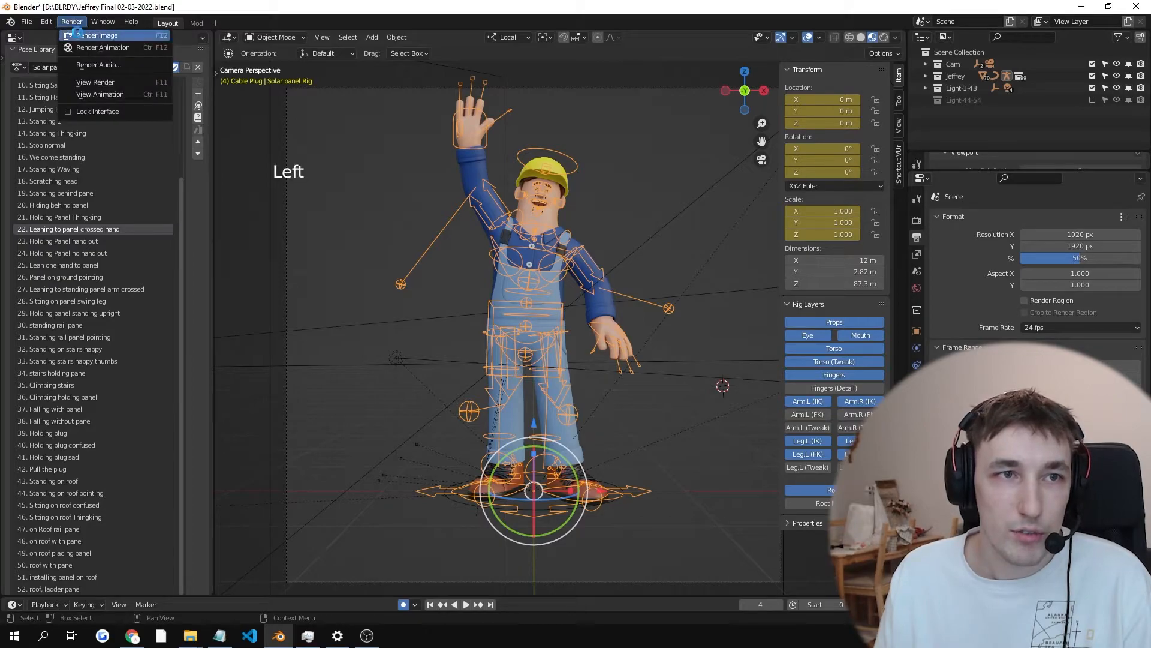
{"action": "left_click", "coordinate": [78, 34]}
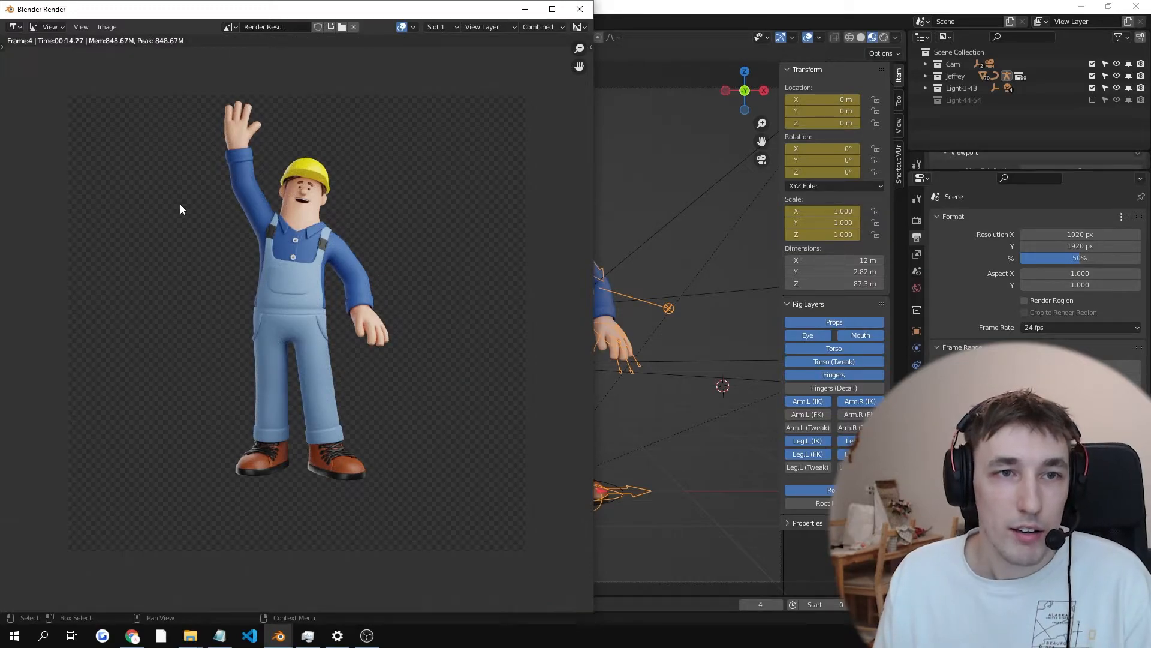
{"action": "scroll", "coordinate": [125, 89], "scroll_direction": "up", "scroll_amount": 1}
{"action": "scroll", "coordinate": [82, 54], "scroll_direction": "down", "scroll_amount": 1}
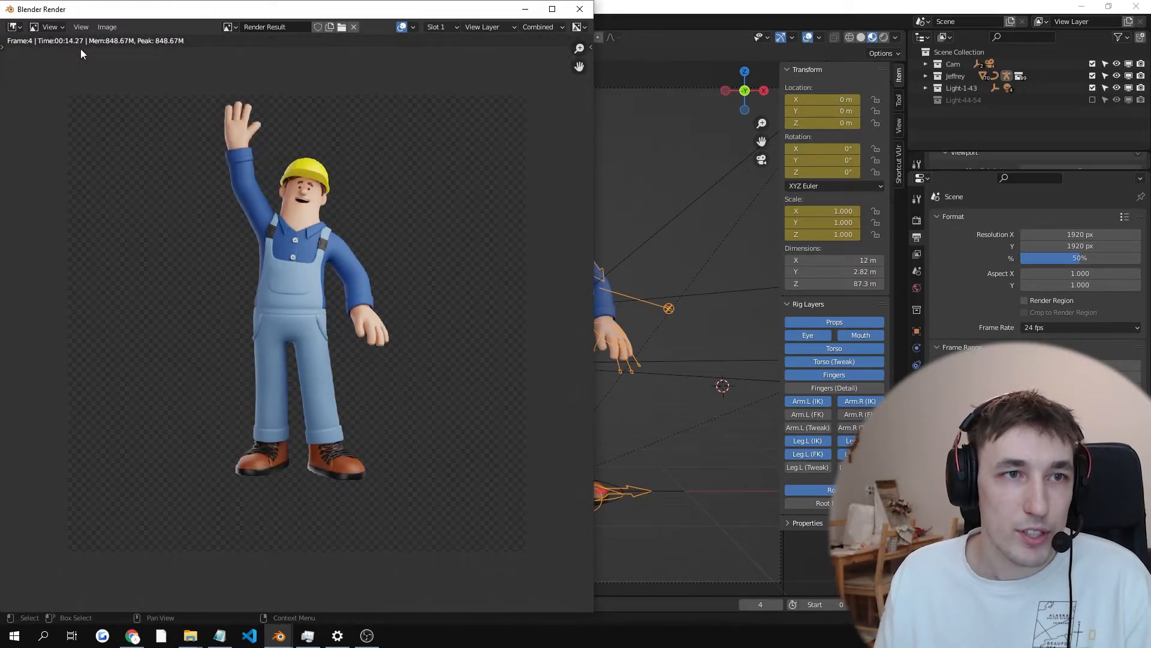
Step: Save the rendered image as 1.png in the D:\BLRDY\ folder
{"action": "left_click", "coordinate": [109, 27]}
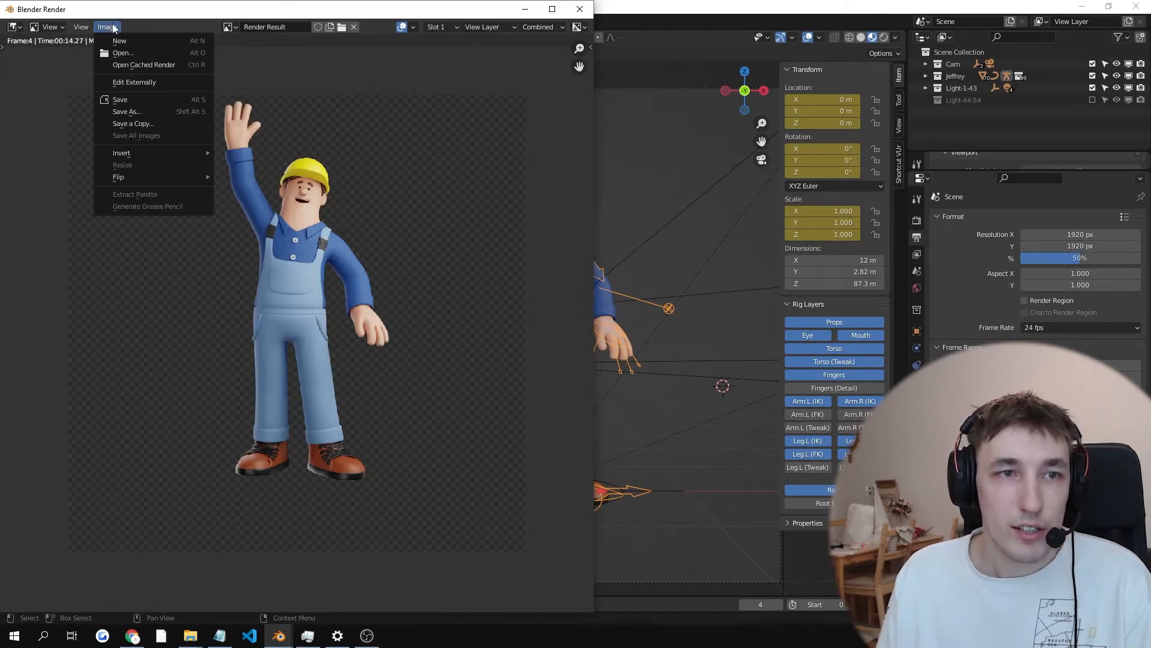
{"action": "left_click", "coordinate": [128, 113]}
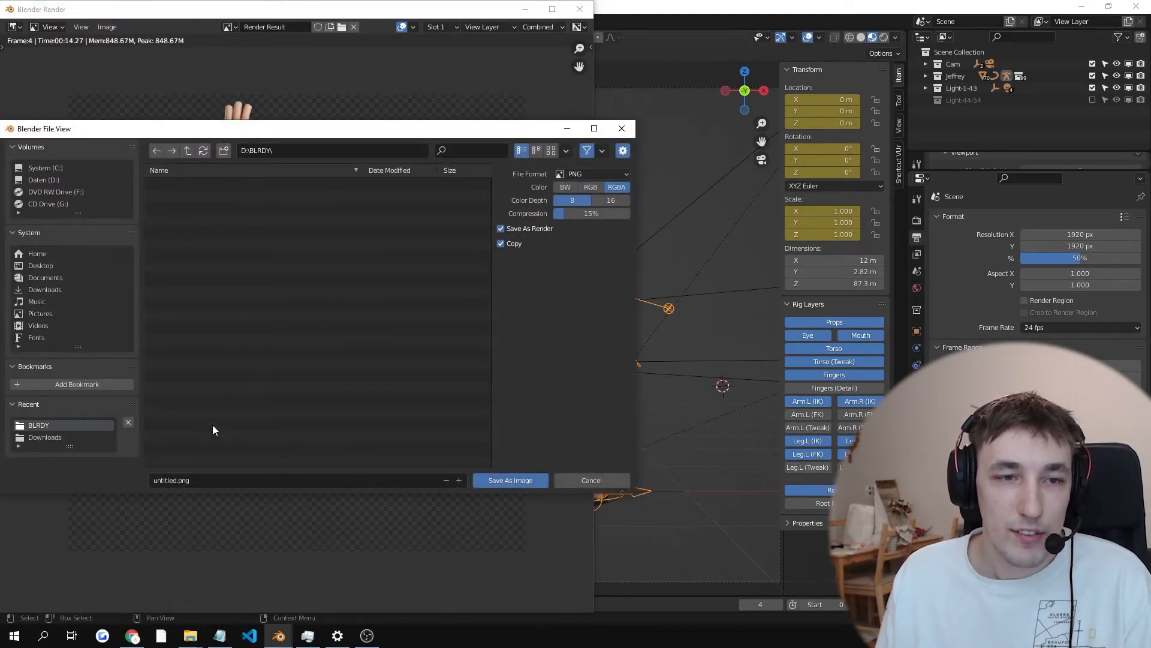
{"action": "left_click_drag", "start_coordinate": [176, 480], "coordinate": [137, 479]}
{"action": "type", "text": "1"}
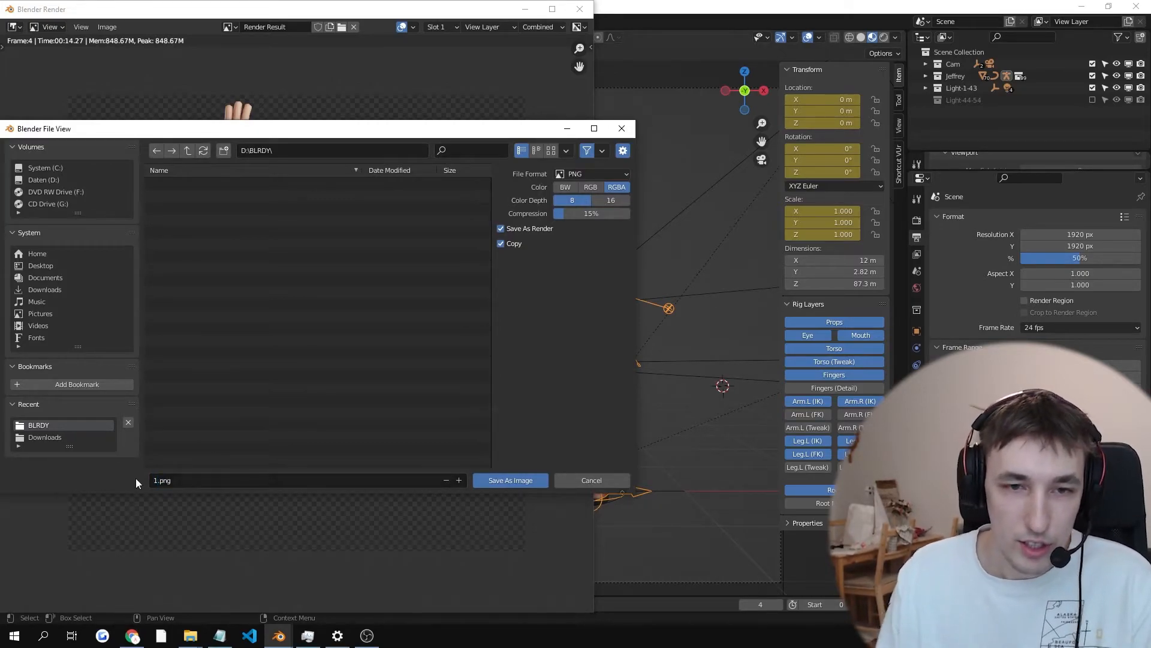
{"action": "left_click", "coordinate": [511, 481]}
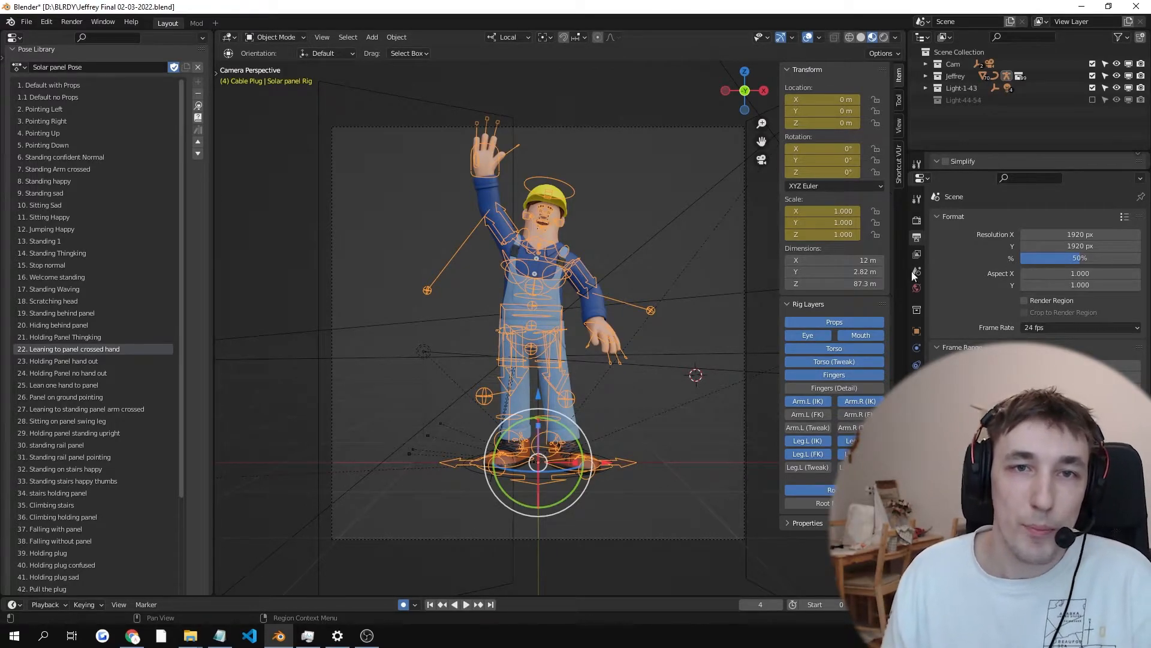
Step: Enable Simplify for the viewport and select the character's rig
{"action": "left_click", "coordinate": [947, 161]}
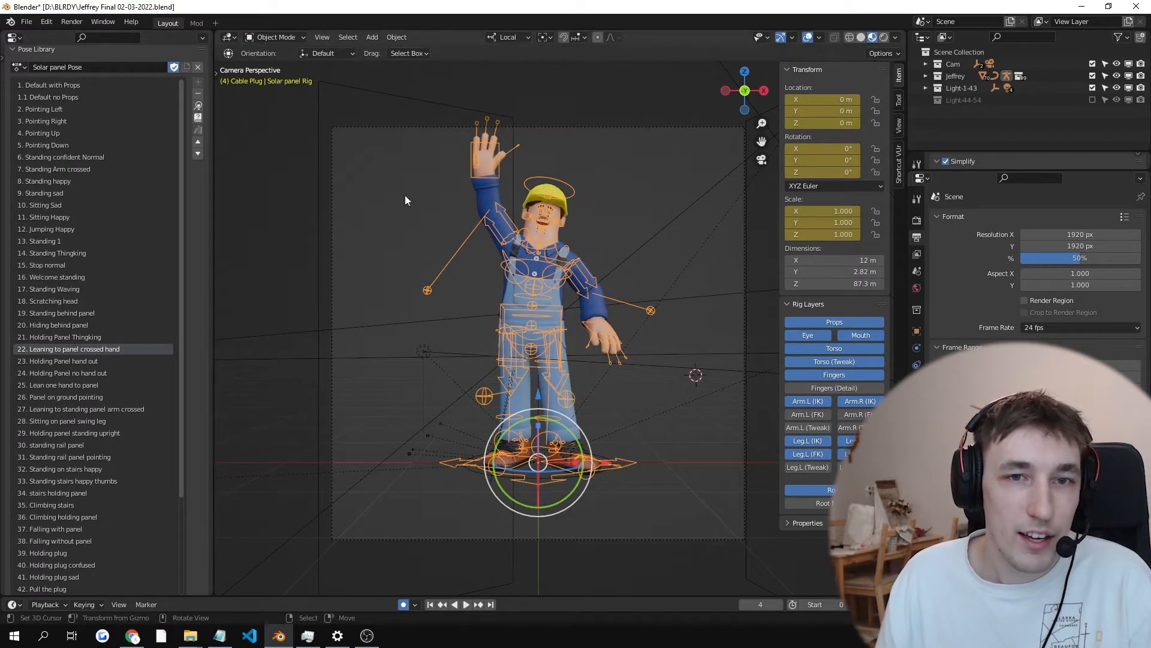
{"action": "right_click", "coordinate": [504, 236]}
{"action": "right_click", "coordinate": [509, 236]}
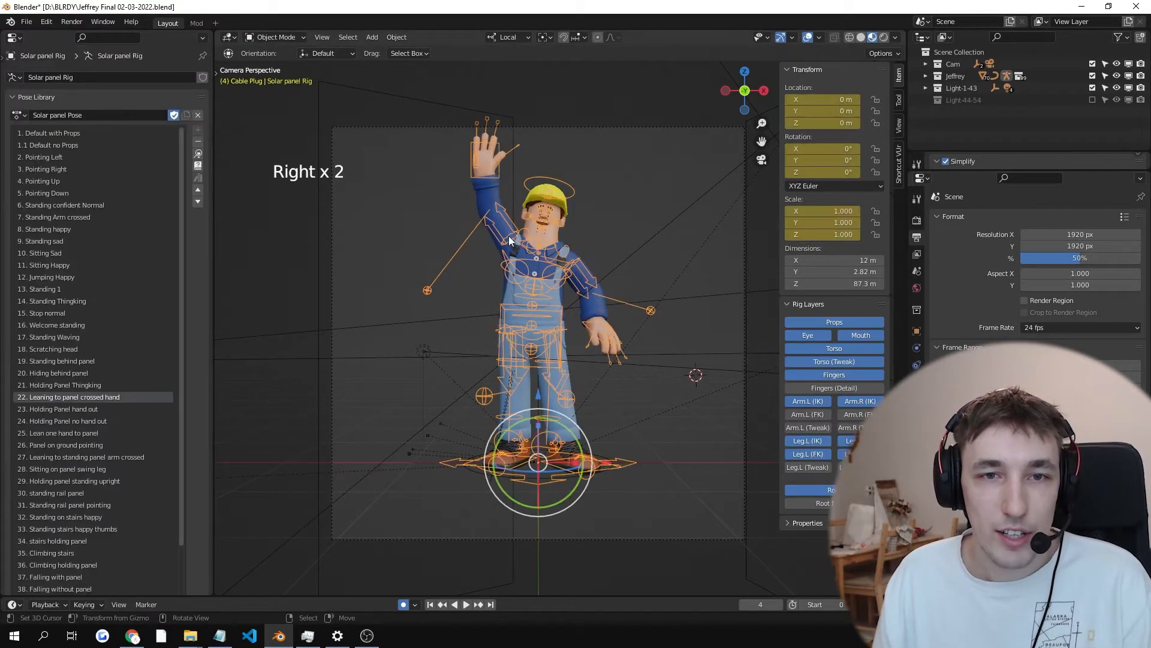
Step: Apply the library pose "1. Default with Props" to the rig, followed by "1.1 Default no Props"
{"action": "left_click", "coordinate": [66, 134]}
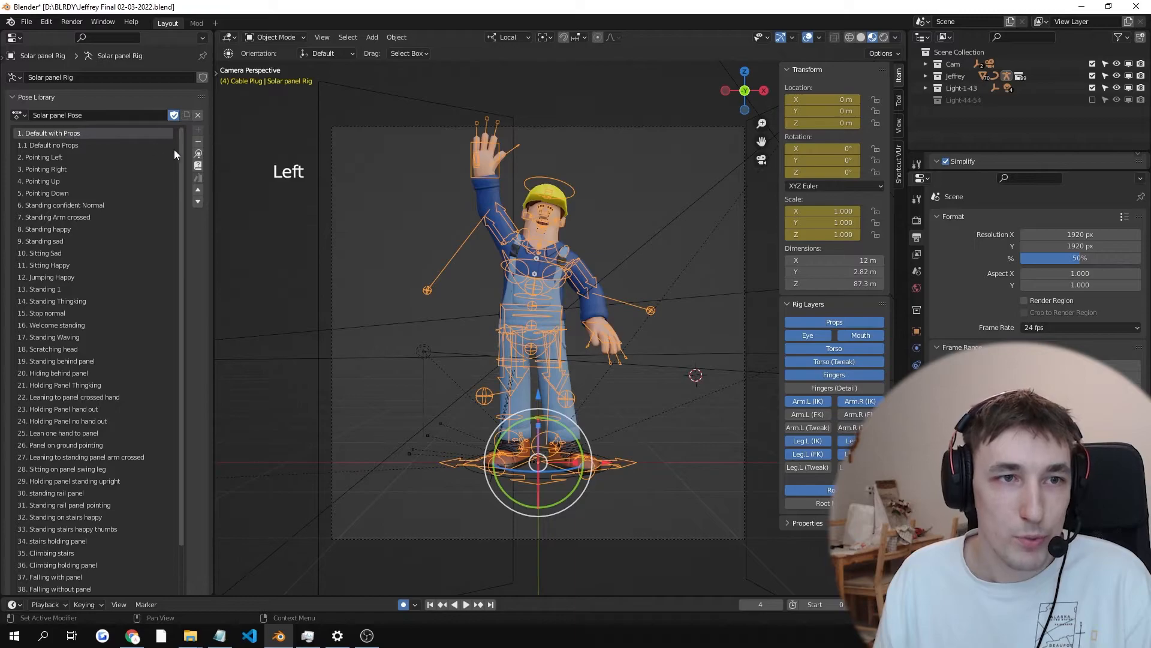
{"action": "left_click", "coordinate": [198, 153]}
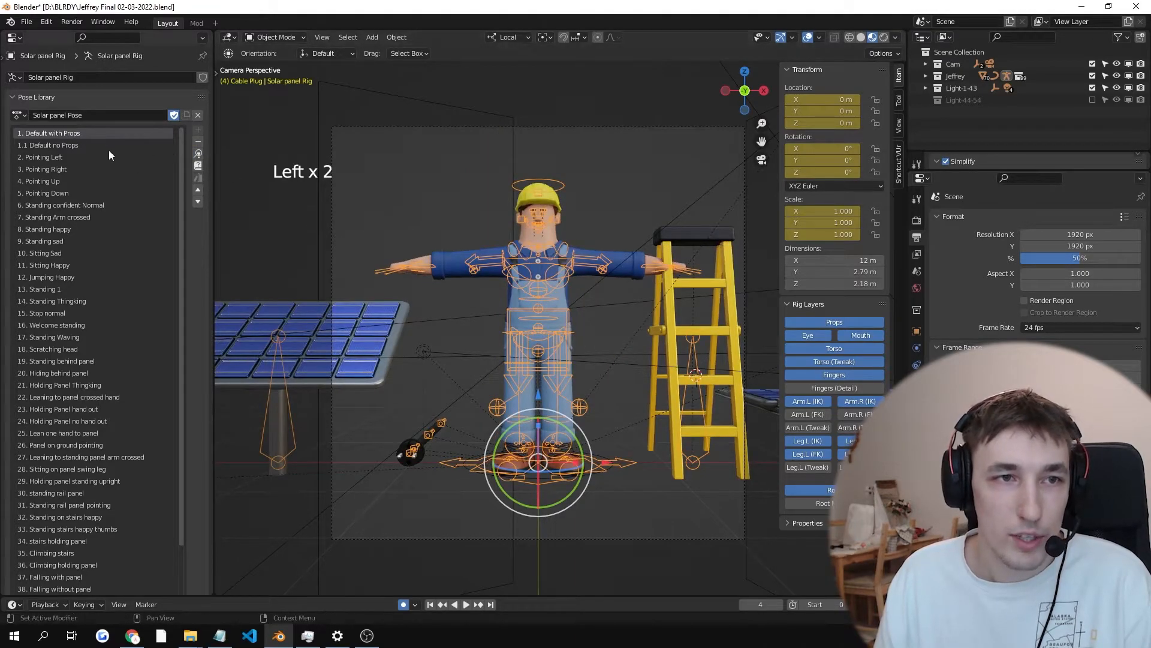
{"action": "left_click", "coordinate": [112, 147]}
{"action": "left_click", "coordinate": [199, 154]}
{"action": "scroll", "coordinate": [537, 288], "scroll_direction": "up", "scroll_amount": 2}
{"action": "scroll", "coordinate": [537, 288], "scroll_direction": "down", "scroll_amount": 2}
{"action": "scroll", "coordinate": [533, 293], "scroll_direction": "up", "scroll_amount": 2}
Step: Put the rig into Pose Mode and select the left hand's IK control
{"action": "key", "text": "Tab"}
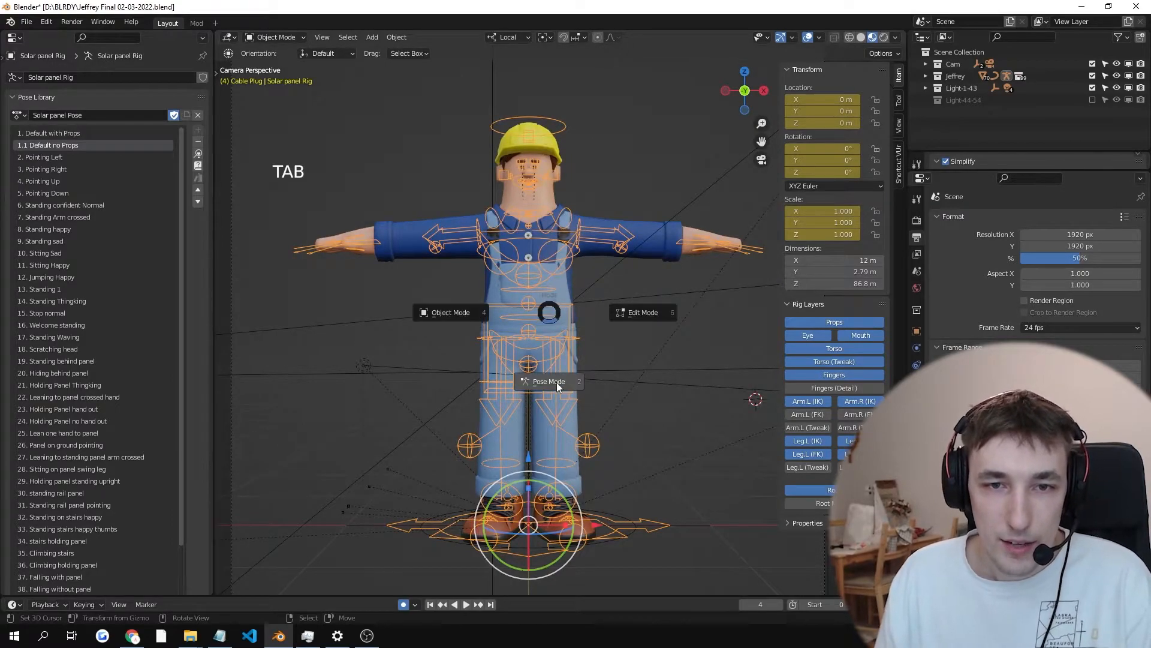
{"action": "left_click", "coordinate": [556, 305]}
{"action": "scroll", "coordinate": [566, 297], "scroll_direction": "up", "scroll_amount": 2}
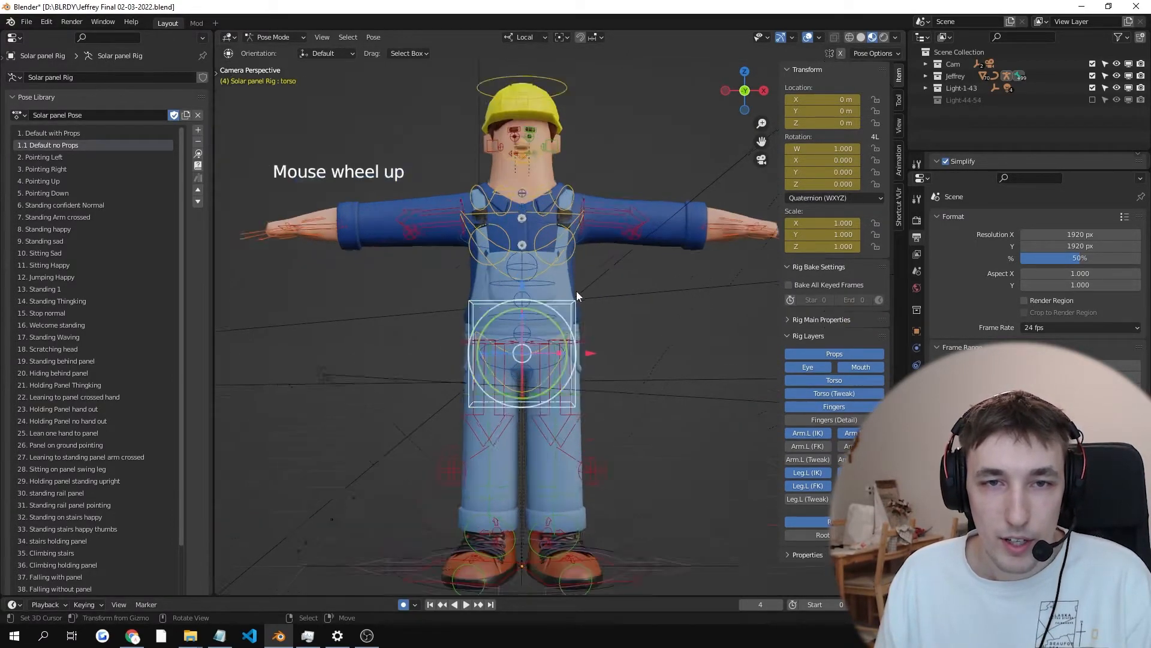
{"action": "middle_click_drag", "start_coordinate": [603, 276], "coordinate": [609, 305], "text": "shift"}
{"action": "scroll", "coordinate": [618, 297], "scroll_direction": "down", "scroll_amount": 2}
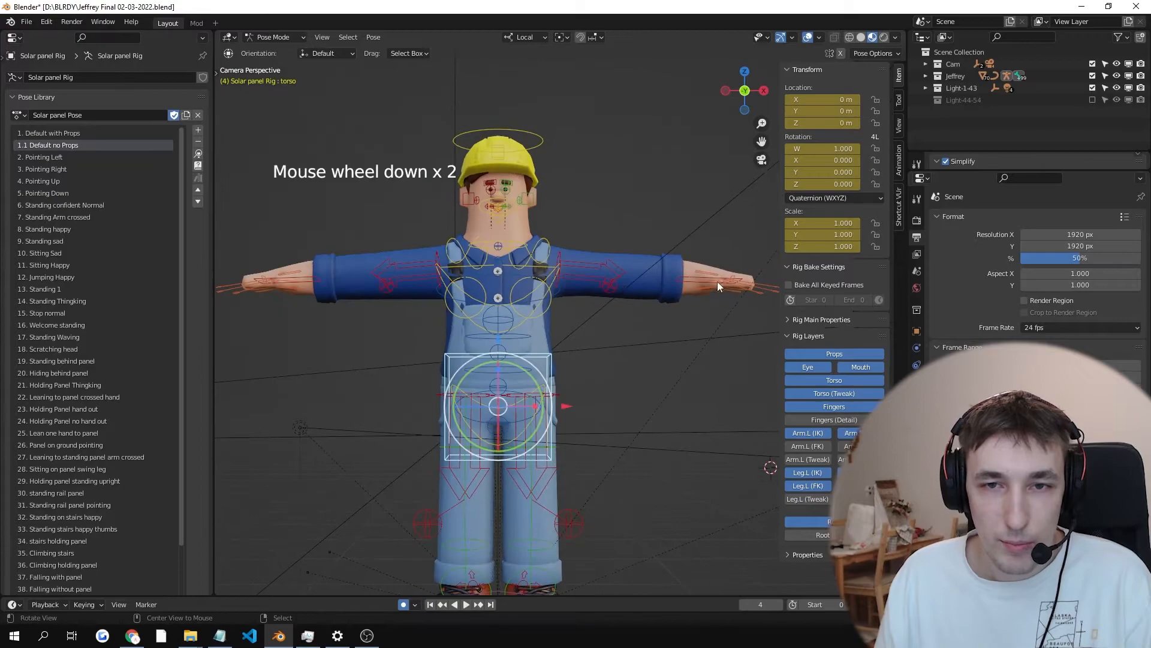
{"action": "right_click", "coordinate": [702, 277]}
Step: Raise the left hand's IK control, moving it about -0.19 m in X and 0.29 m in Z, and rotate it 79.9° about its local Z axis
{"action": "key", "text": "g"}
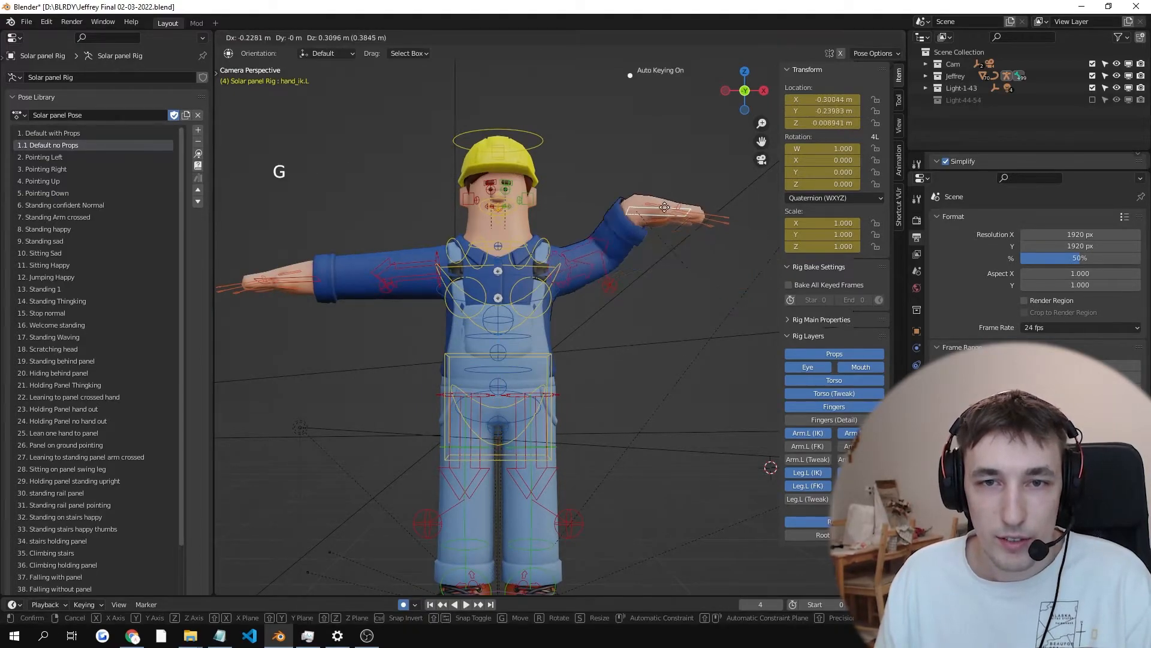
{"action": "key", "text": "g"}
{"action": "left_click", "coordinate": [695, 179]}
{"action": "key", "text": "r"}
{"action": "key", "text": "z"}
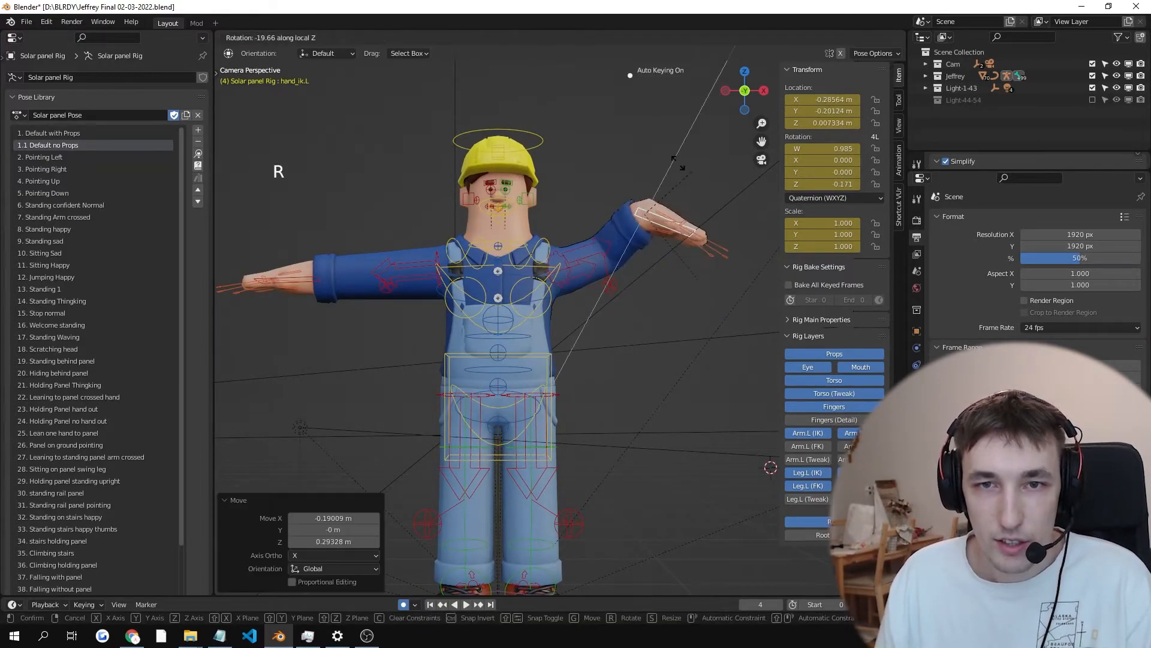
{"action": "left_click", "coordinate": [576, 159]}
Step: Rotate the left hand's IK control about its local Y axis so the palm turns into a waving position
{"action": "key", "text": "KP_Decimal"}
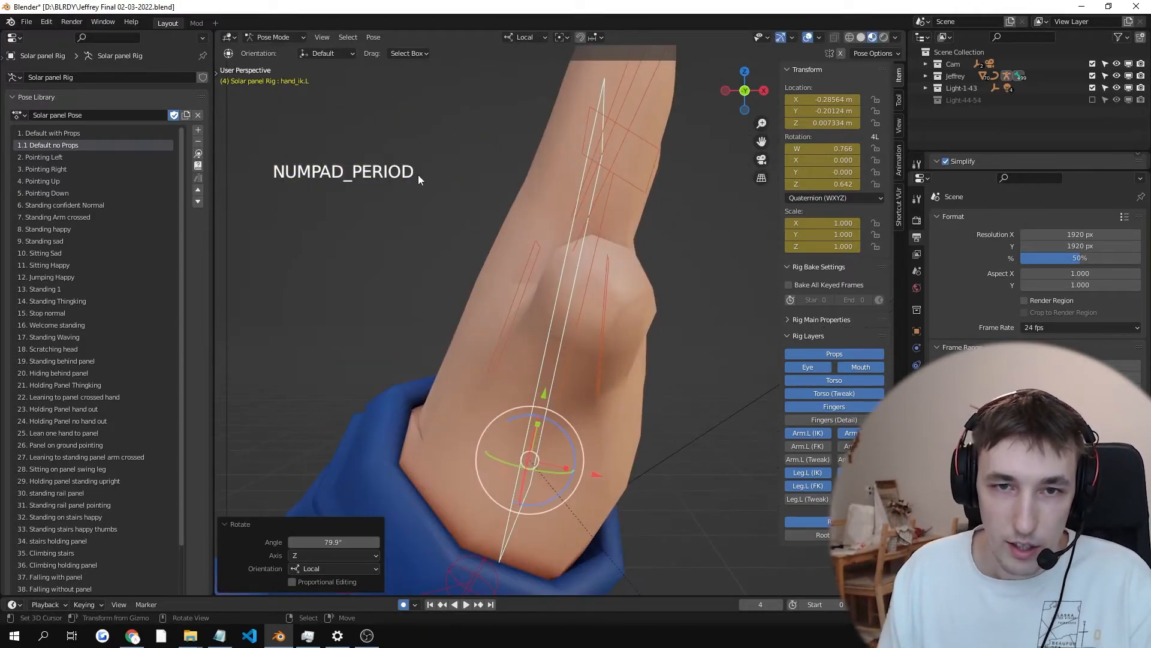
{"action": "scroll", "coordinate": [418, 175], "scroll_direction": "down", "scroll_amount": 5}
{"action": "key", "text": "r"}
{"action": "key", "text": "x"}
{"action": "right_click", "coordinate": [683, 336]}
{"action": "key", "text": "r"}
{"action": "key", "text": "y"}
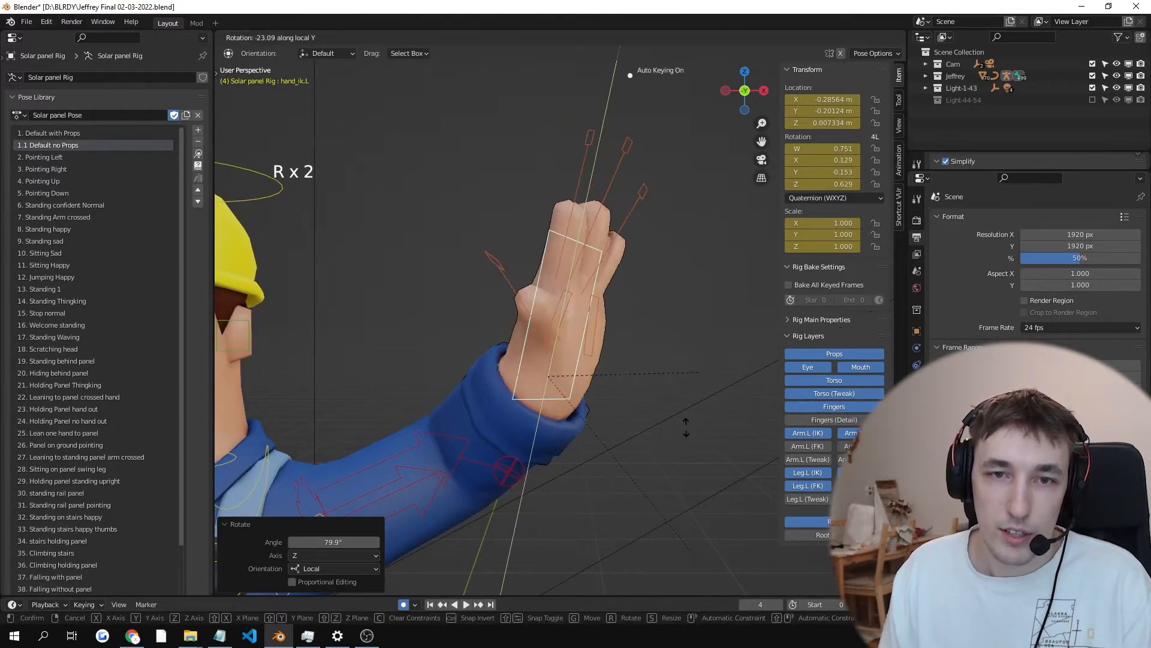
{"action": "left_click", "coordinate": [618, 451]}
Step: Lower the right hand's IK control beside the body and rotate it -89.5° in View orientation
{"action": "scroll", "coordinate": [606, 414], "scroll_direction": "down", "scroll_amount": 2}
{"action": "key", "text": "r"}
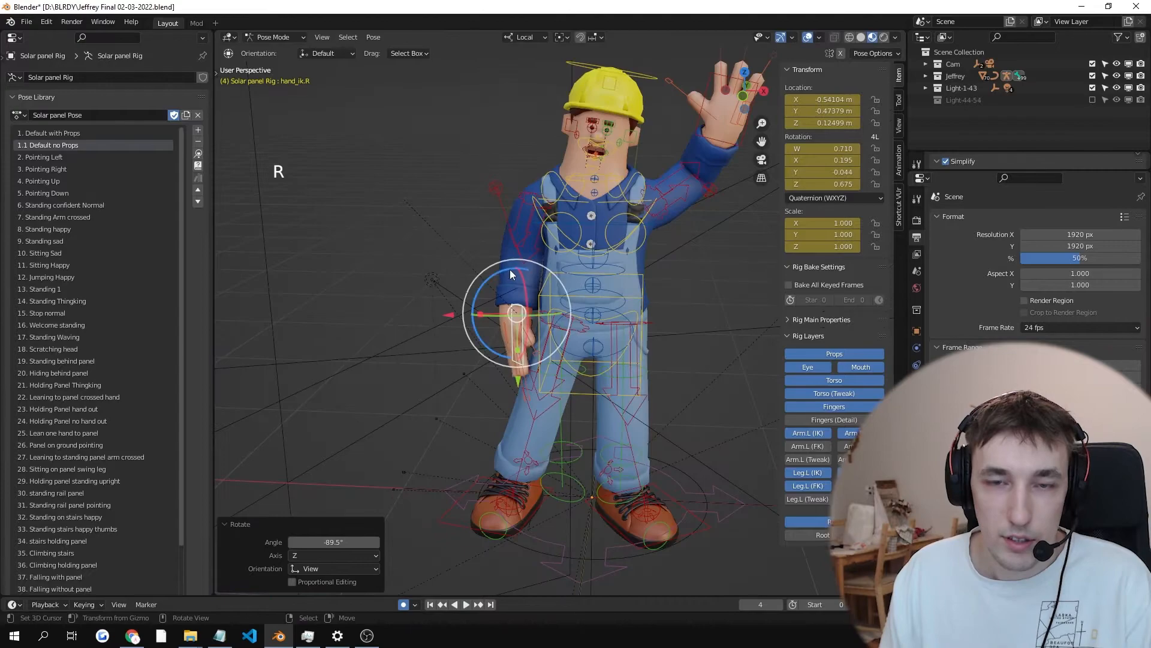
{"action": "key", "text": "KP_0"}
{"action": "scroll", "coordinate": [525, 250], "scroll_direction": "down", "scroll_amount": 4}
Step: Deselect the controls and hide the viewport overlays to examine the waving pose through the camera
{"action": "left_click", "coordinate": [781, 37]}
{"action": "scroll", "coordinate": [604, 232], "scroll_direction": "up", "scroll_amount": 1}
{"action": "left_click", "coordinate": [781, 37]}
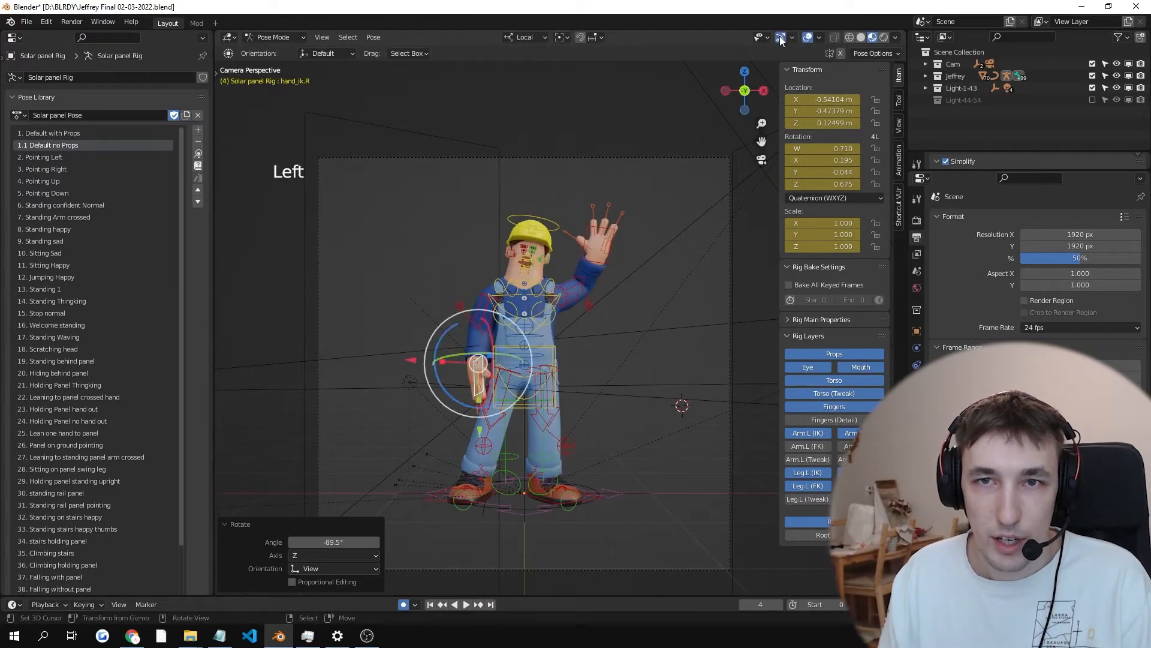
{"action": "right_click", "coordinate": [626, 312]}
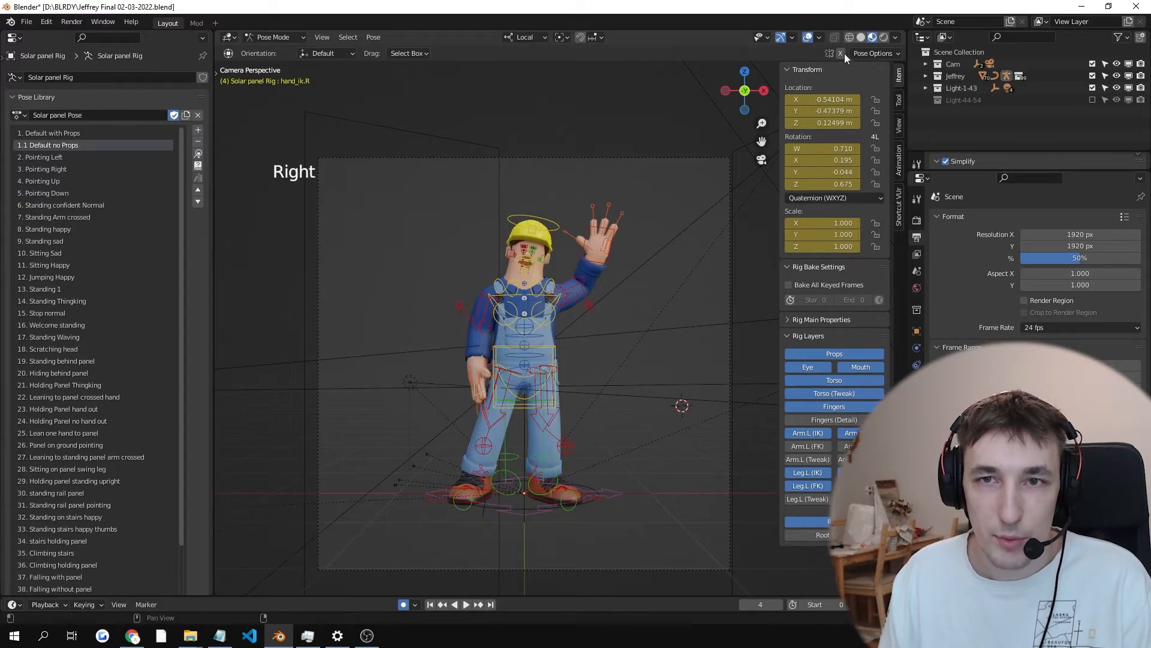
{"action": "left_click", "coordinate": [808, 37]}
{"action": "scroll", "coordinate": [532, 249], "scroll_direction": "up", "scroll_amount": 4}
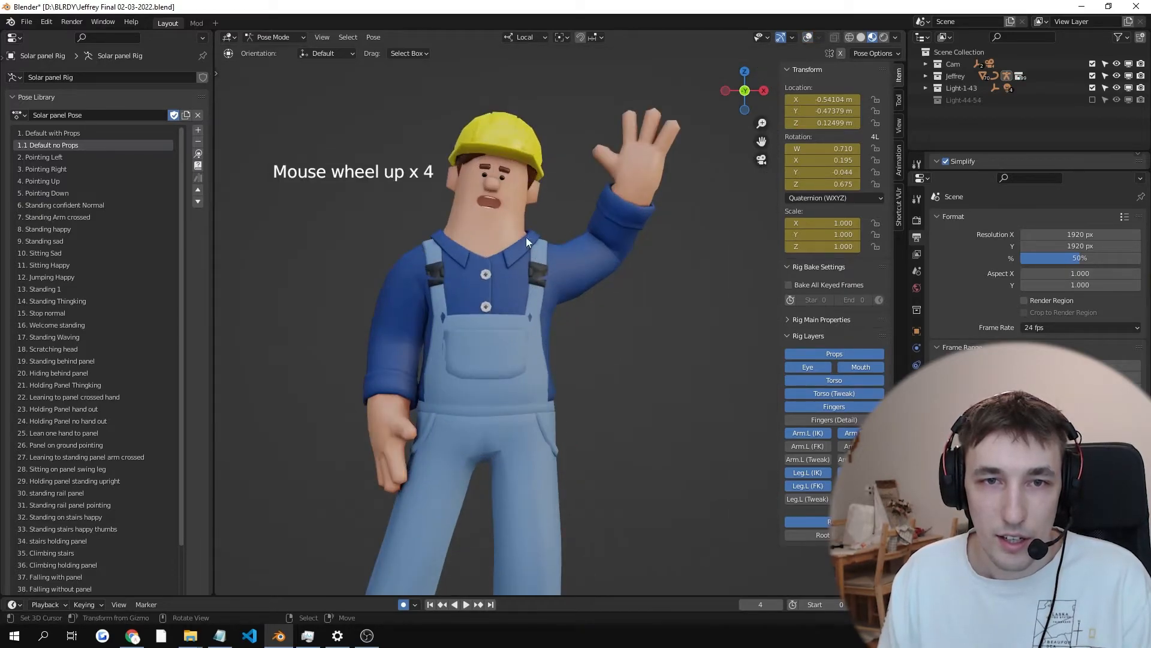
{"action": "scroll", "coordinate": [527, 236], "scroll_direction": "up", "scroll_amount": 4}
{"action": "scroll", "coordinate": [540, 210], "scroll_direction": "down", "scroll_amount": 2}
Step: Restore the viewport overlays and move the jaw control about 0.012 m down
{"action": "left_click", "coordinate": [808, 38]}
{"action": "scroll", "coordinate": [437, 156], "scroll_direction": "up", "scroll_amount": 4}
{"action": "middle_click_drag", "start_coordinate": [436, 156], "coordinate": [498, 309], "text": "shift"}
{"action": "scroll", "coordinate": [465, 292], "scroll_direction": "up", "scroll_amount": 4}
{"action": "right_click", "coordinate": [463, 289]}
{"action": "key", "text": "g"}
{"action": "left_click", "coordinate": [469, 269]}
{"action": "middle_click_drag", "start_coordinate": [470, 270], "coordinate": [524, 339]}
Step: Rotate the chest control 4.92° in View orientation to tilt the upper body
{"action": "scroll", "coordinate": [525, 340], "scroll_direction": "down", "scroll_amount": 8}
{"action": "middle_click_drag", "start_coordinate": [525, 416], "coordinate": [573, 337]}
{"action": "scroll", "coordinate": [569, 313], "scroll_direction": "up", "scroll_amount": 2}
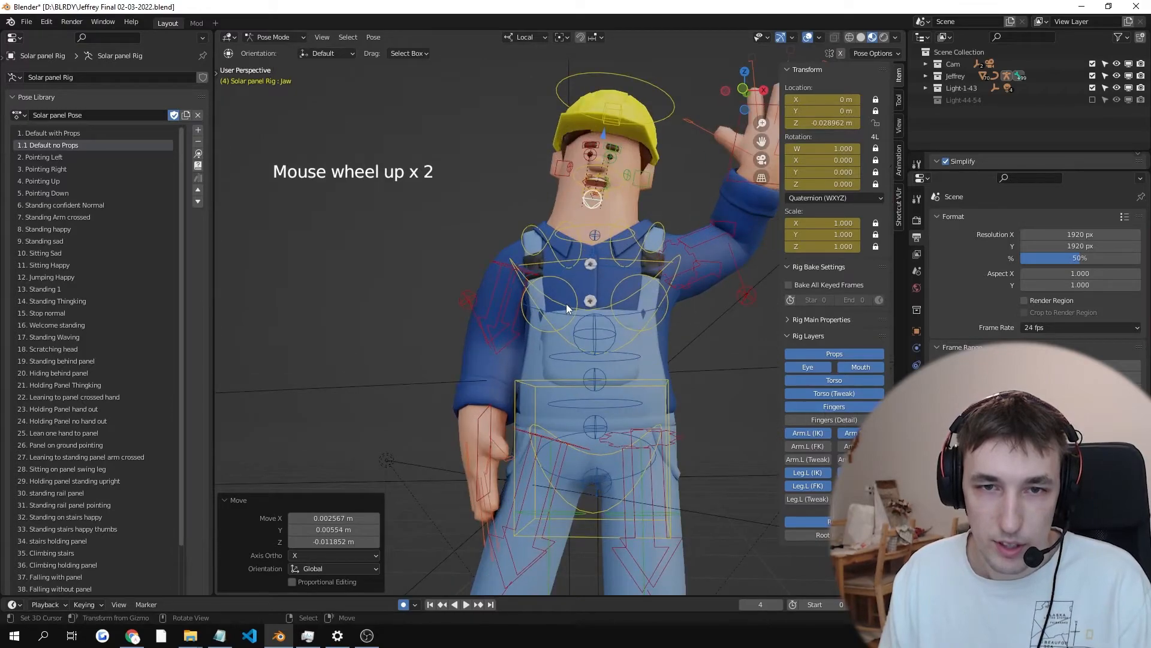
{"action": "right_click", "coordinate": [579, 271]}
{"action": "key", "text": "r"}
{"action": "left_click", "coordinate": [769, 377]}
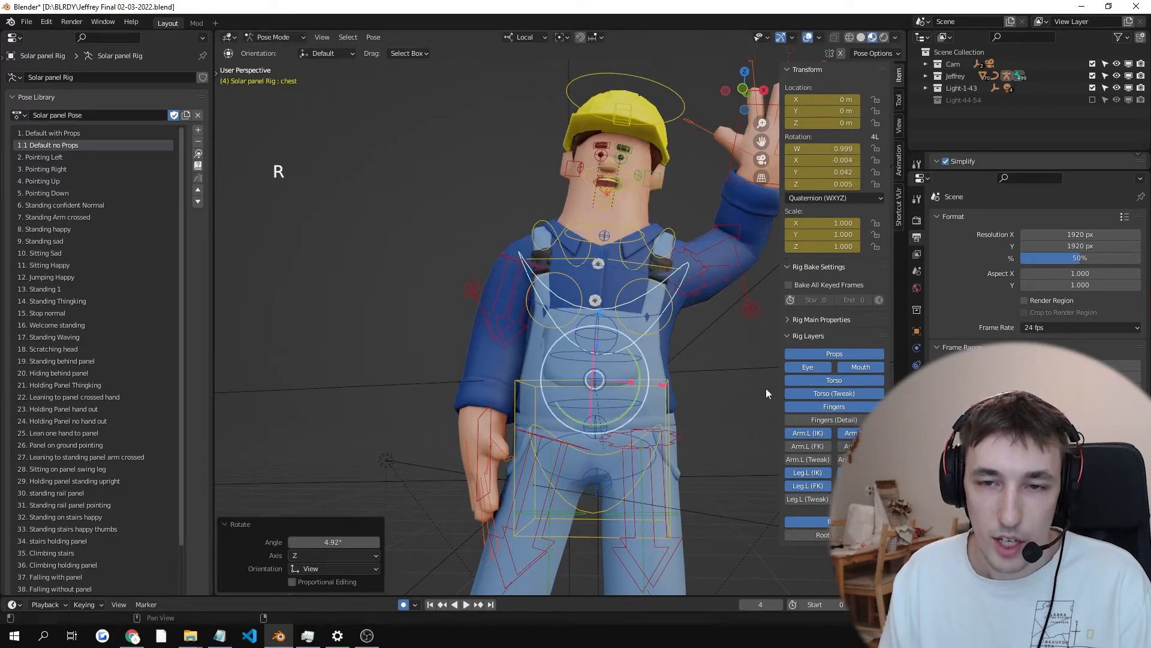
Step: Turn the rig's Fingers (Detail) layer on and off again
{"action": "left_click", "coordinate": [819, 419]}
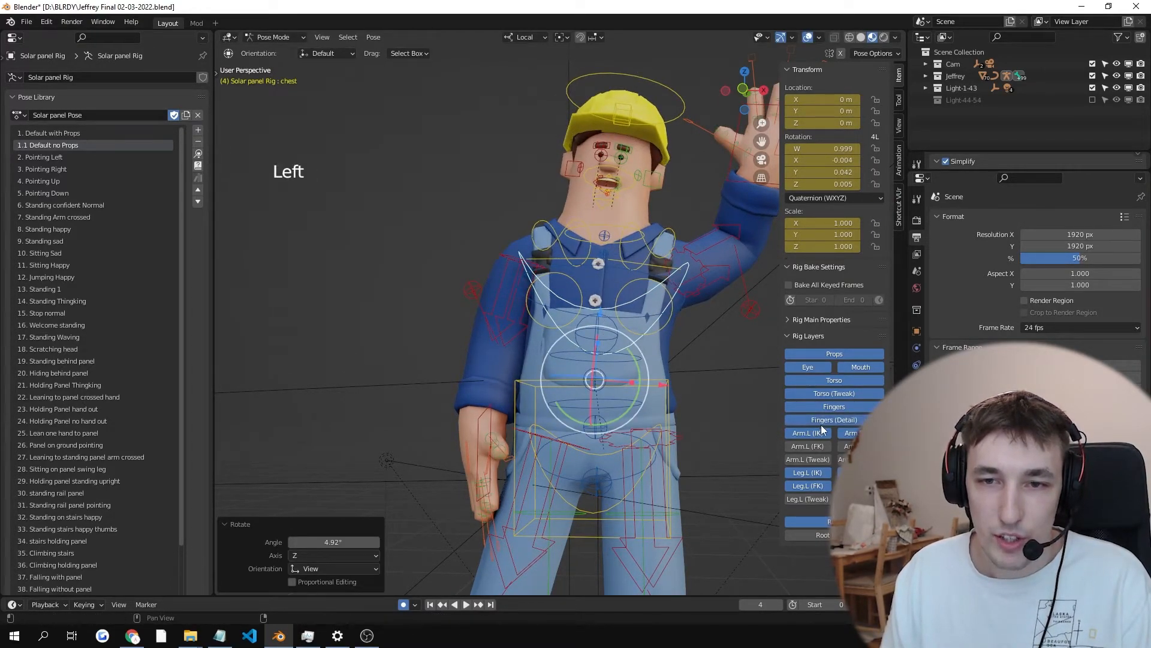
{"action": "left_click", "coordinate": [822, 419]}
{"action": "scroll", "coordinate": [651, 293], "scroll_direction": "down", "scroll_amount": 2}
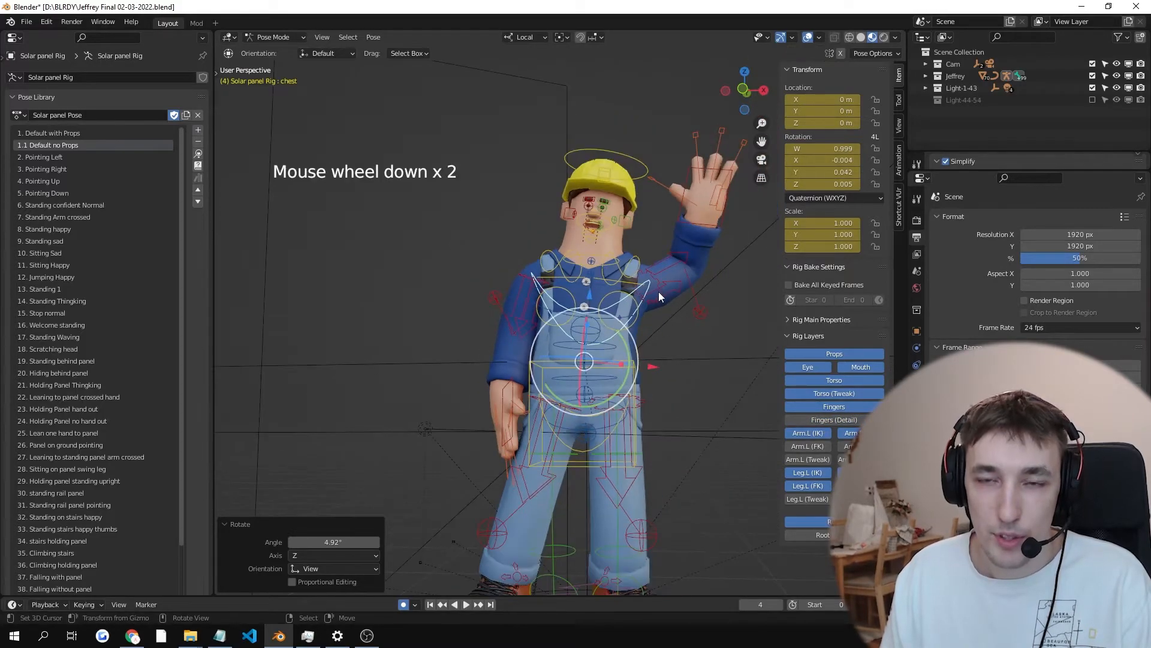
Step: Return to the camera view and hide the overlays to examine the character's full waving pose
{"action": "key", "text": "KP_0"}
{"action": "scroll", "coordinate": [578, 301], "scroll_direction": "up", "scroll_amount": 2}
{"action": "scroll", "coordinate": [573, 318], "scroll_direction": "down", "scroll_amount": 13}
{"action": "middle_click_drag", "start_coordinate": [576, 321], "coordinate": [596, 196], "text": "shift"}
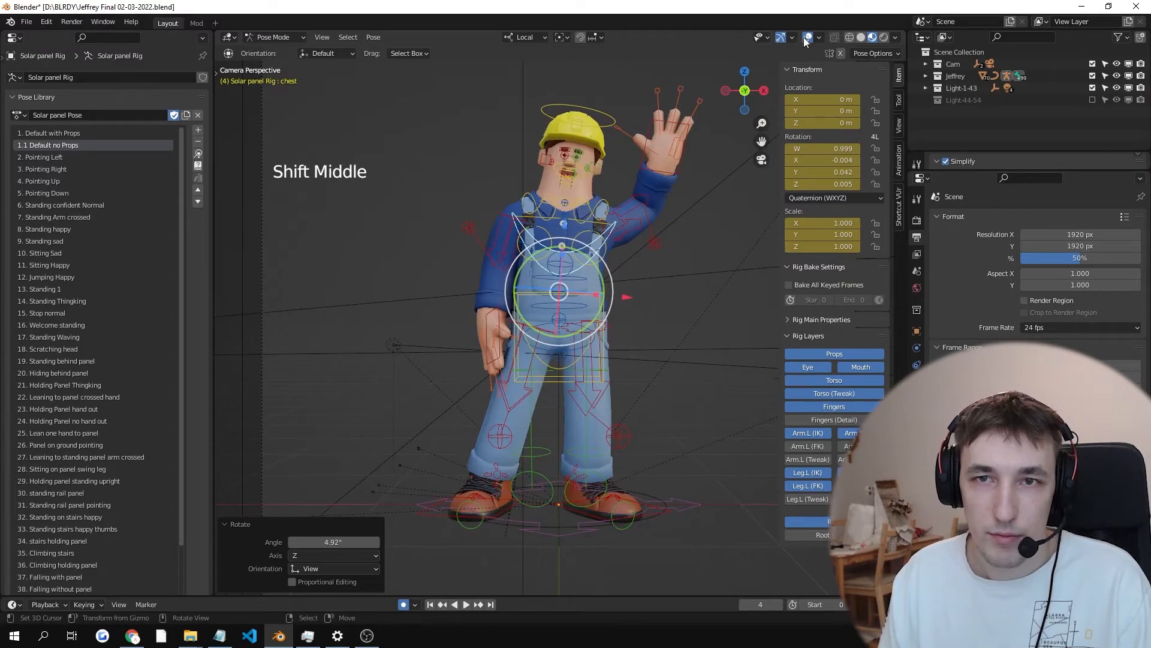
{"action": "left_click", "coordinate": [803, 37]}
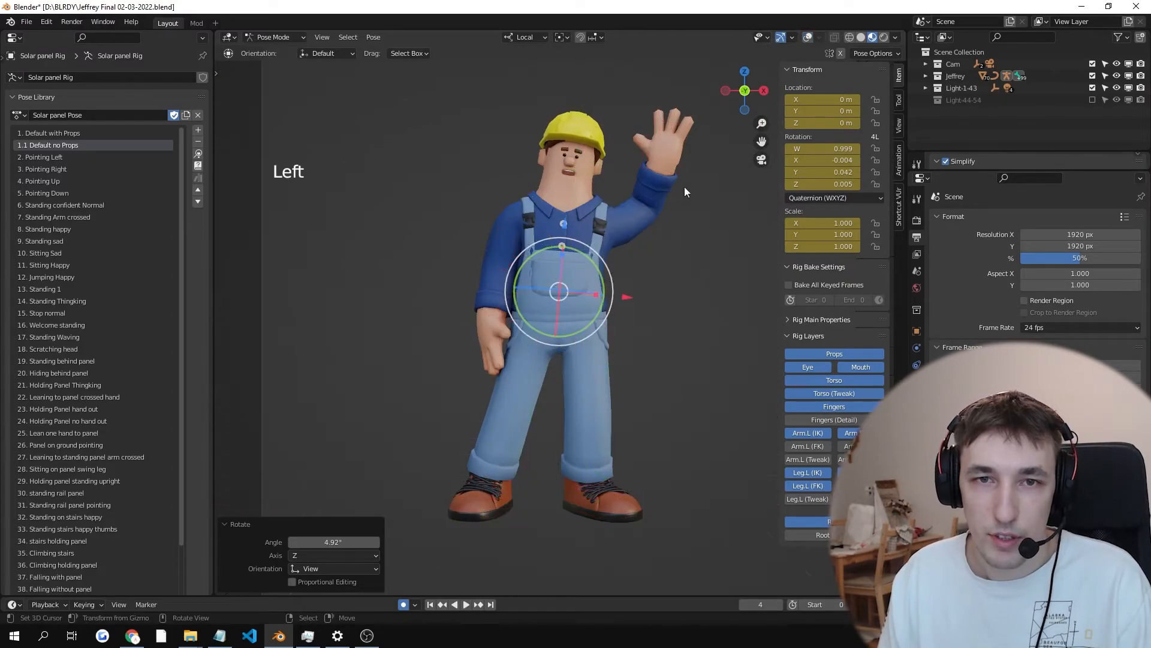
{"action": "scroll", "coordinate": [664, 223], "scroll_direction": "up", "scroll_amount": 1}
{"action": "right_click", "coordinate": [682, 284]}
Step: With the overlays shown in Pose Mode, try moving the torso control both while it is selected and while it is deselected
{"action": "key", "text": "Tab"}
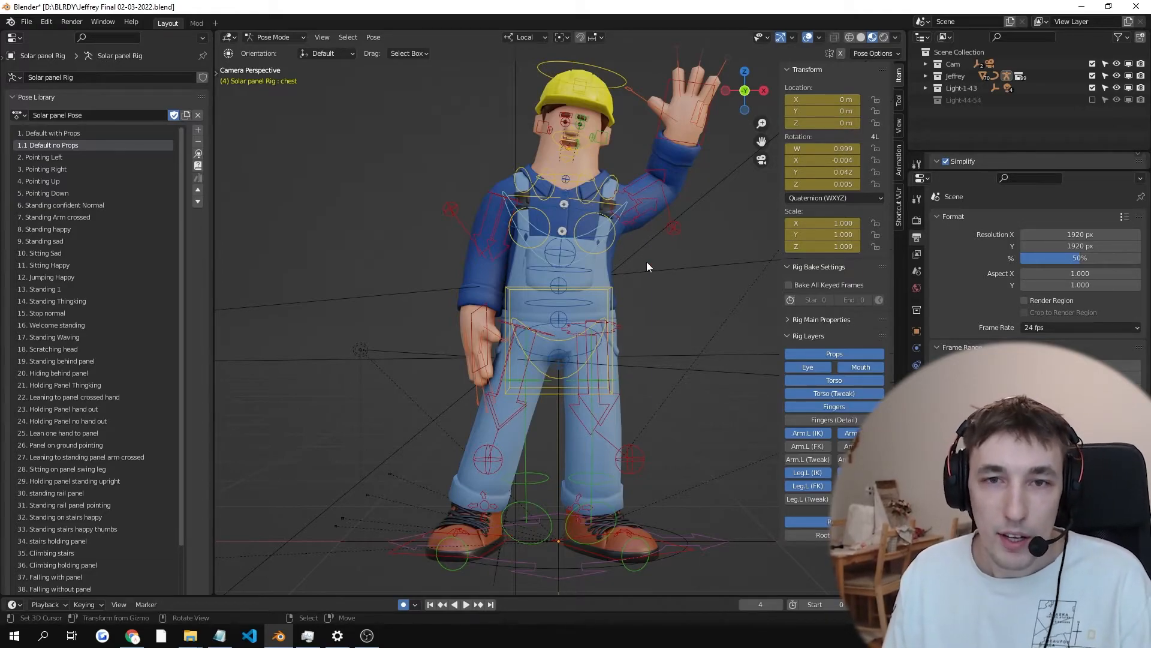
{"action": "right_click", "coordinate": [603, 287]}
{"action": "key", "text": "g"}
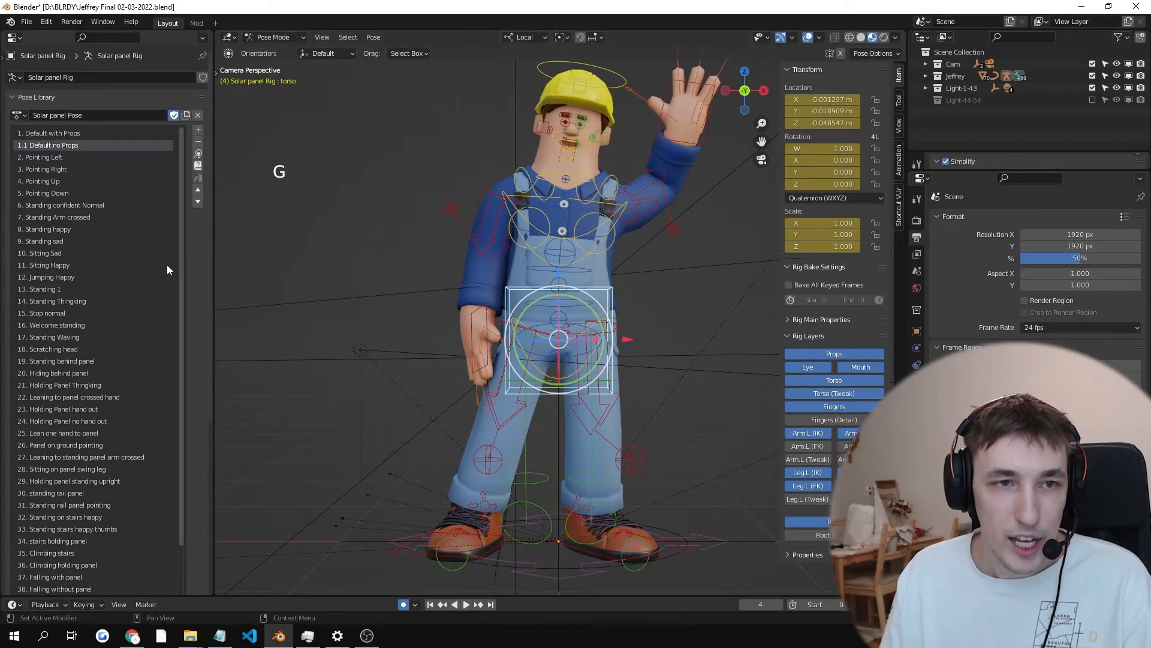
{"action": "right_click", "coordinate": [387, 207]}
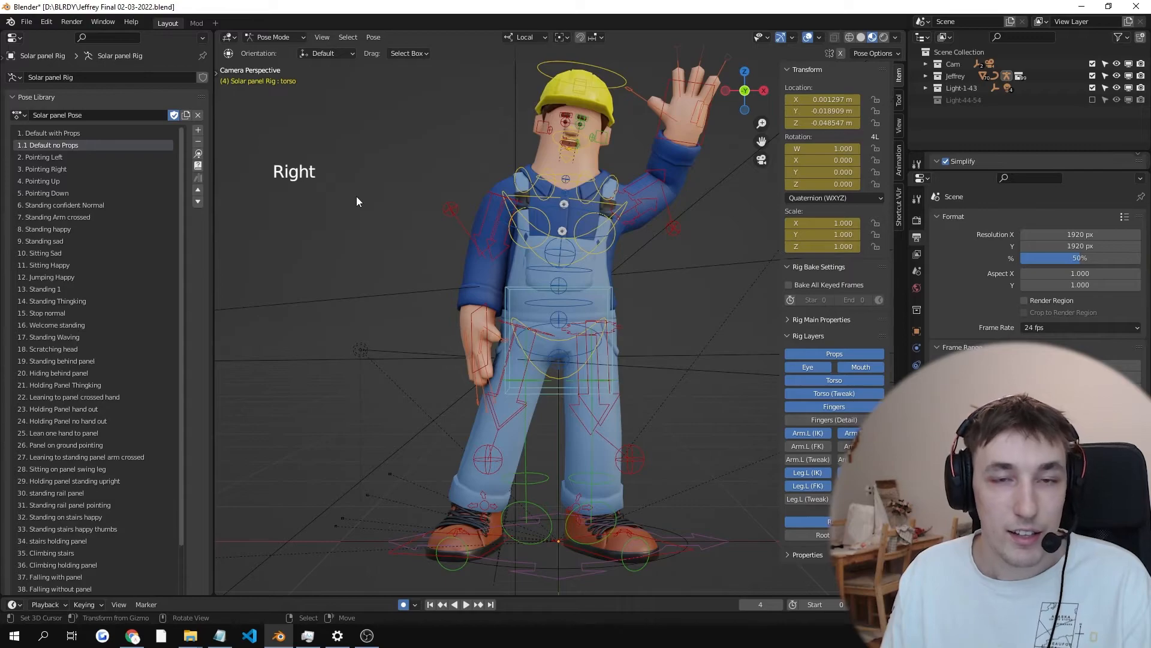
{"action": "key", "text": "g"}
{"action": "key", "text": "g"}
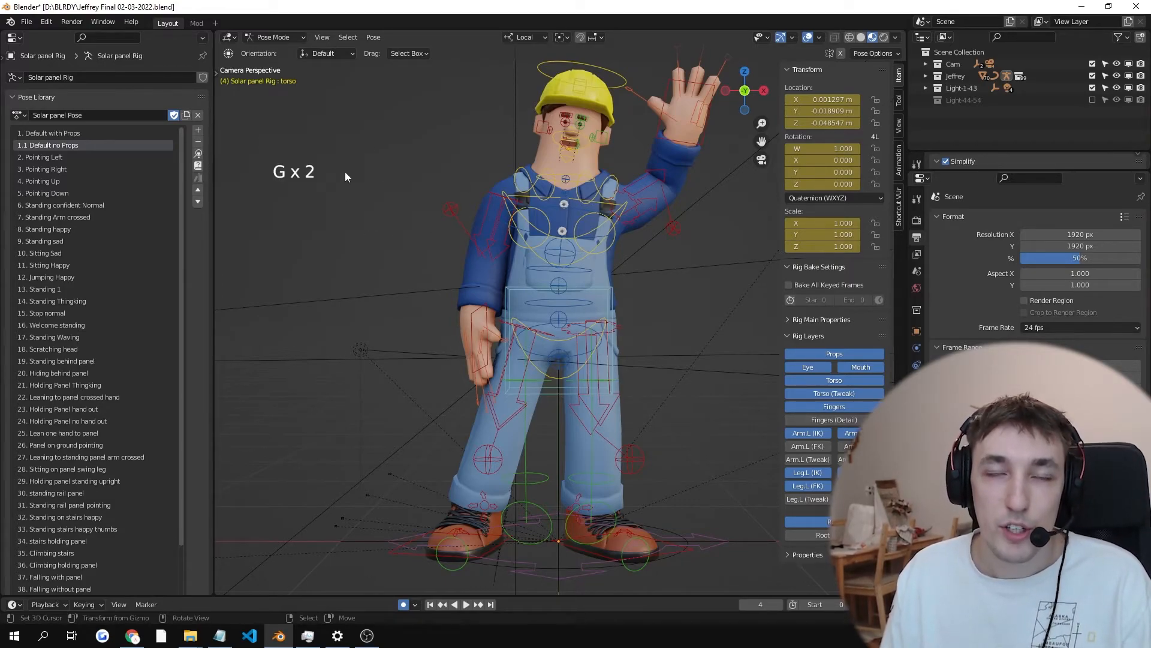
Step: Select the torso control, try moving it down and sideways, and cancel the move
{"action": "scroll", "coordinate": [504, 286], "scroll_direction": "up", "scroll_amount": 3}
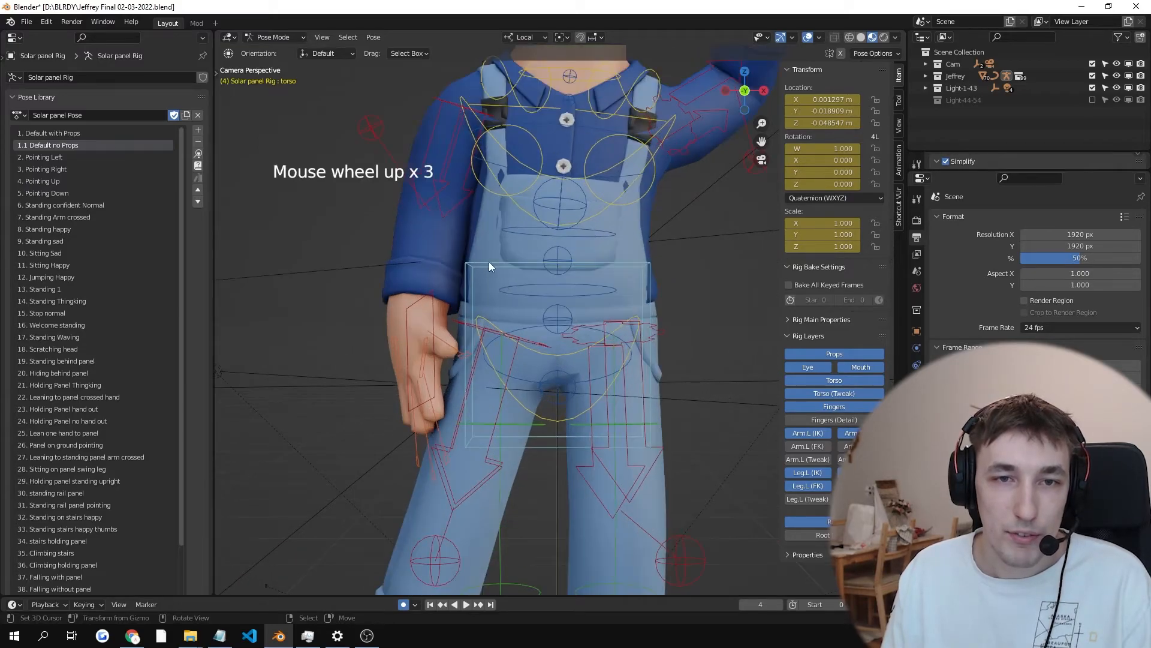
{"action": "scroll", "coordinate": [513, 291], "scroll_direction": "down", "scroll_amount": 3}
{"action": "right_click", "coordinate": [514, 295]}
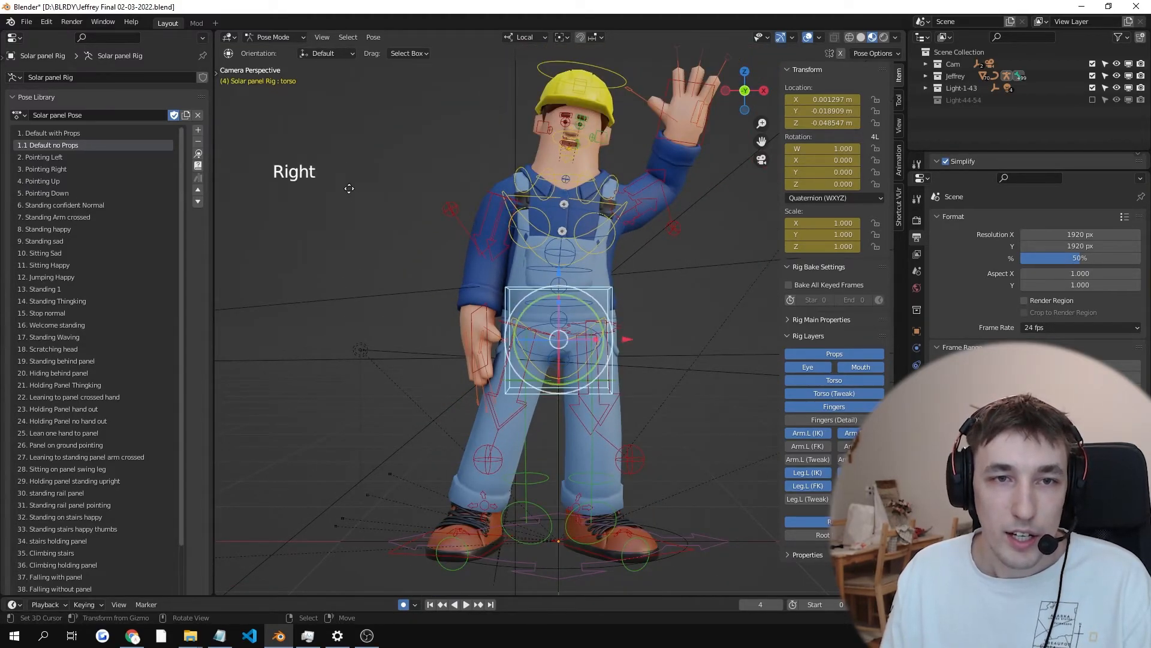
{"action": "key", "text": "g"}
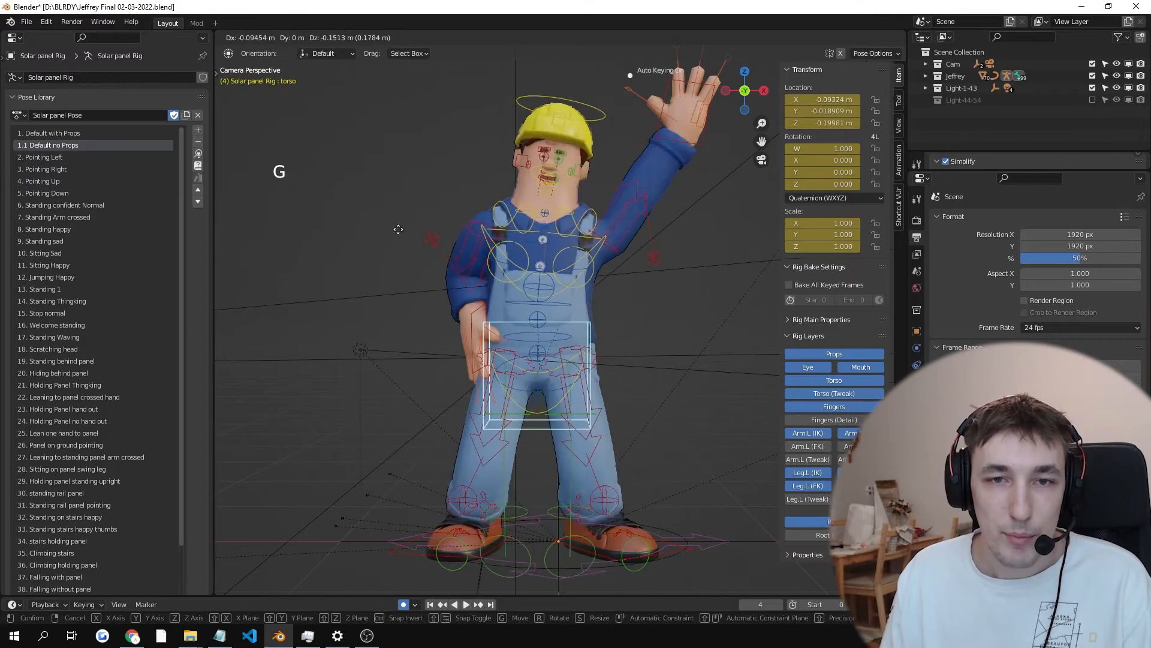
{"action": "right_click", "coordinate": [408, 216]}
Step: Clear the bone selection and add the character's current stance to the pose library as a new pose
{"action": "right_click", "coordinate": [380, 210]}
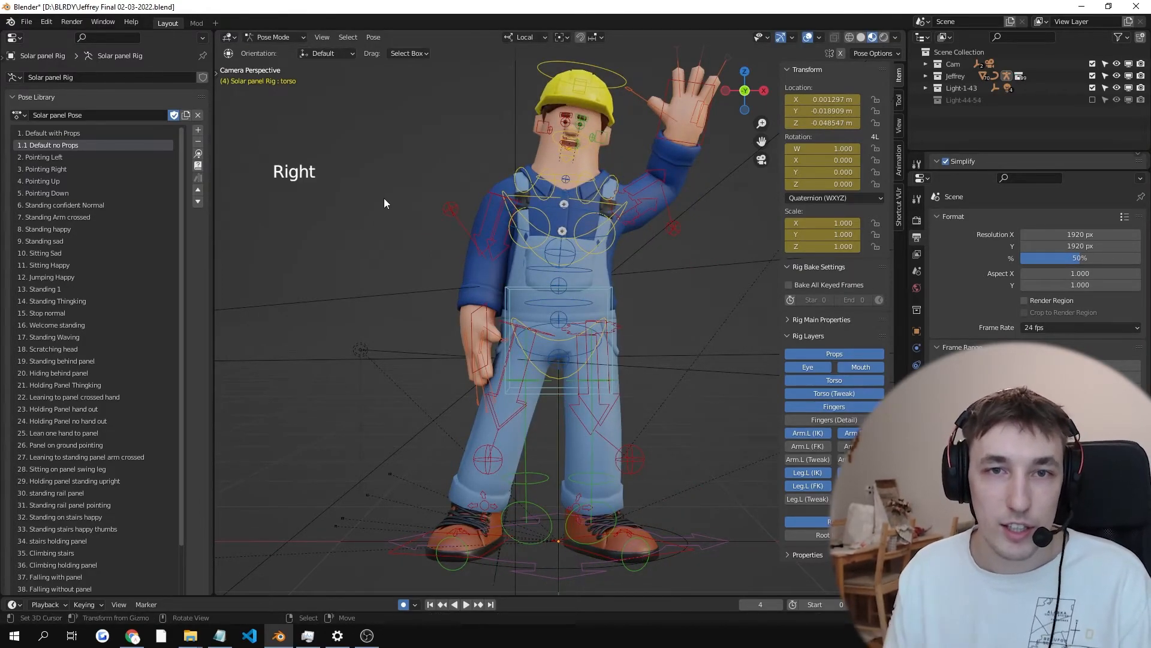
{"action": "key", "text": "g"}
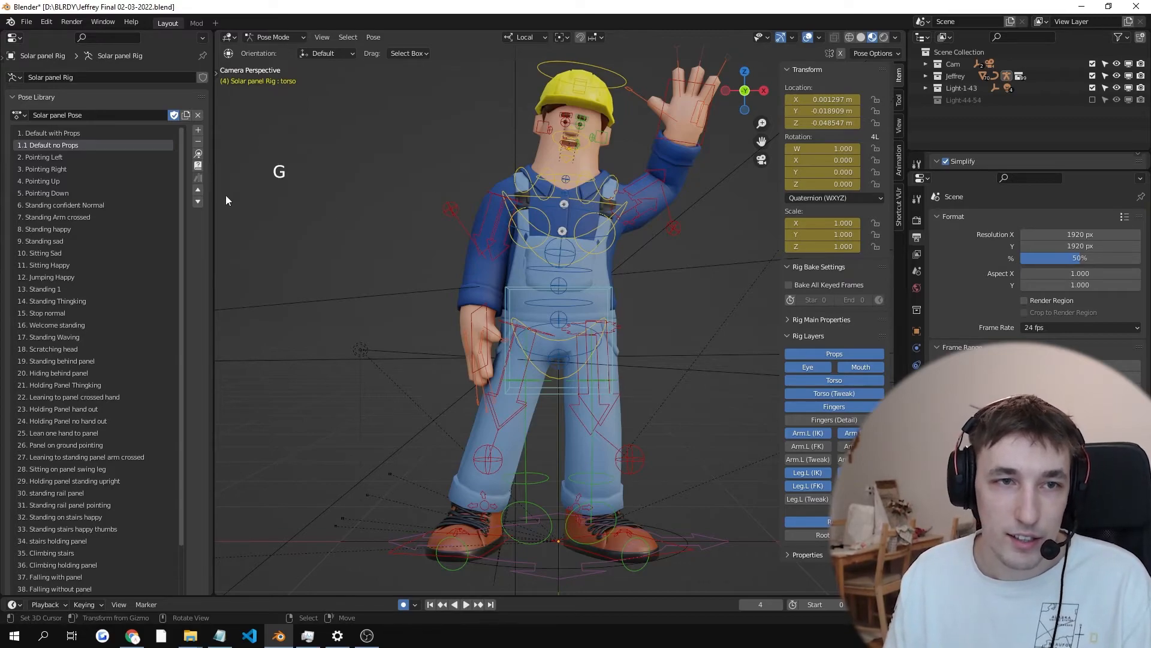
{"action": "left_click", "coordinate": [198, 129]}
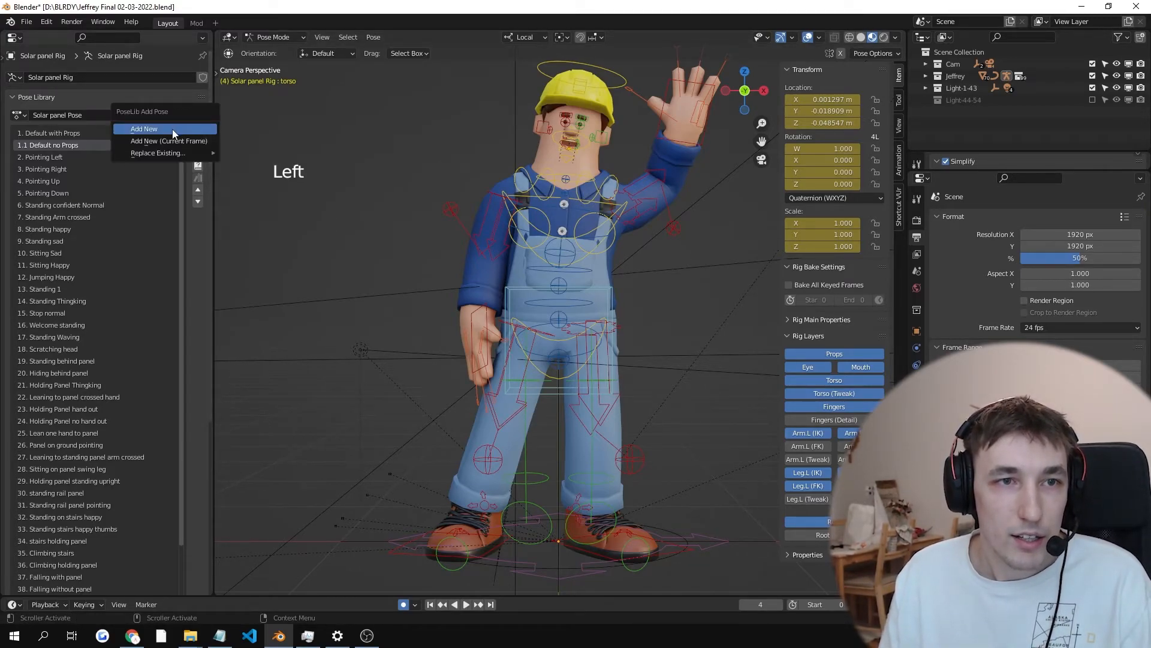
{"action": "left_click", "coordinate": [171, 129]}
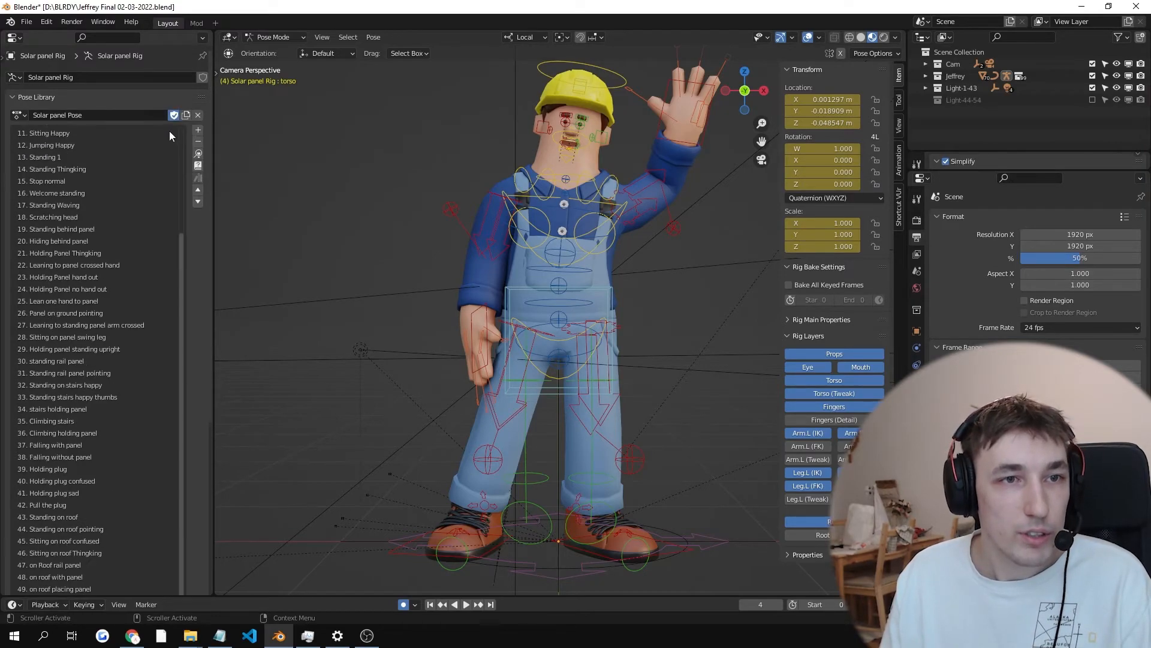
Step: Rename the new pose at the end of the library "53. Standing wave"
{"action": "scroll", "coordinate": [143, 395], "scroll_direction": "down", "scroll_amount": 18}
{"action": "scroll", "coordinate": [198, 476], "scroll_direction": "up", "scroll_amount": 4}
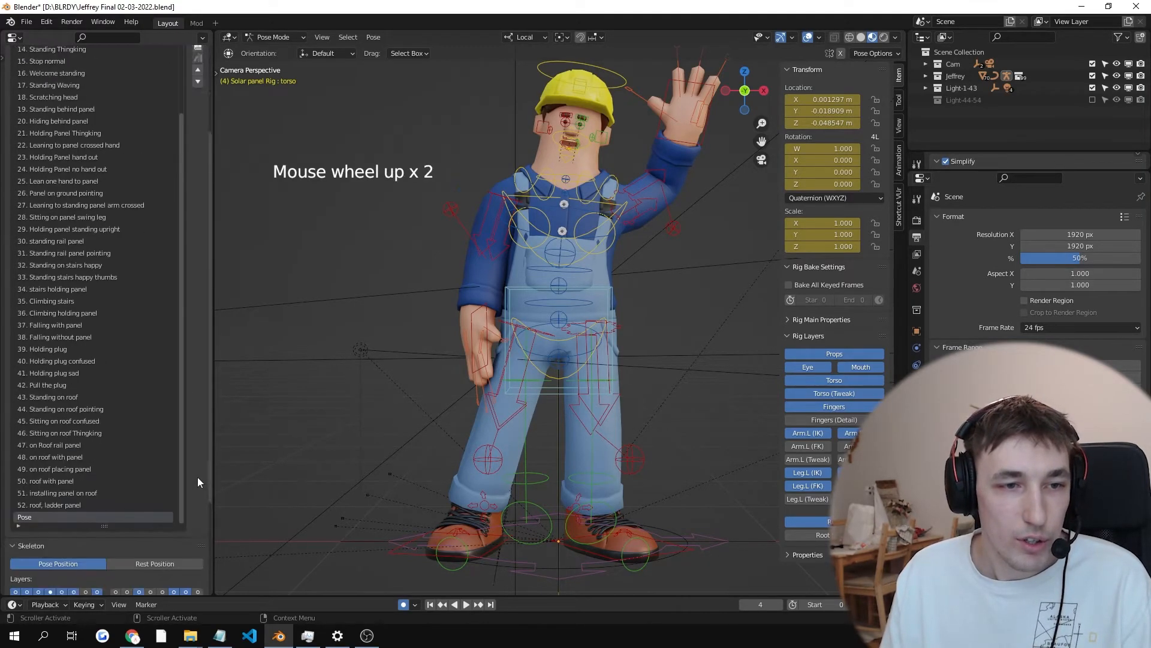
{"action": "scroll", "coordinate": [117, 542], "scroll_direction": "down", "scroll_amount": 3}
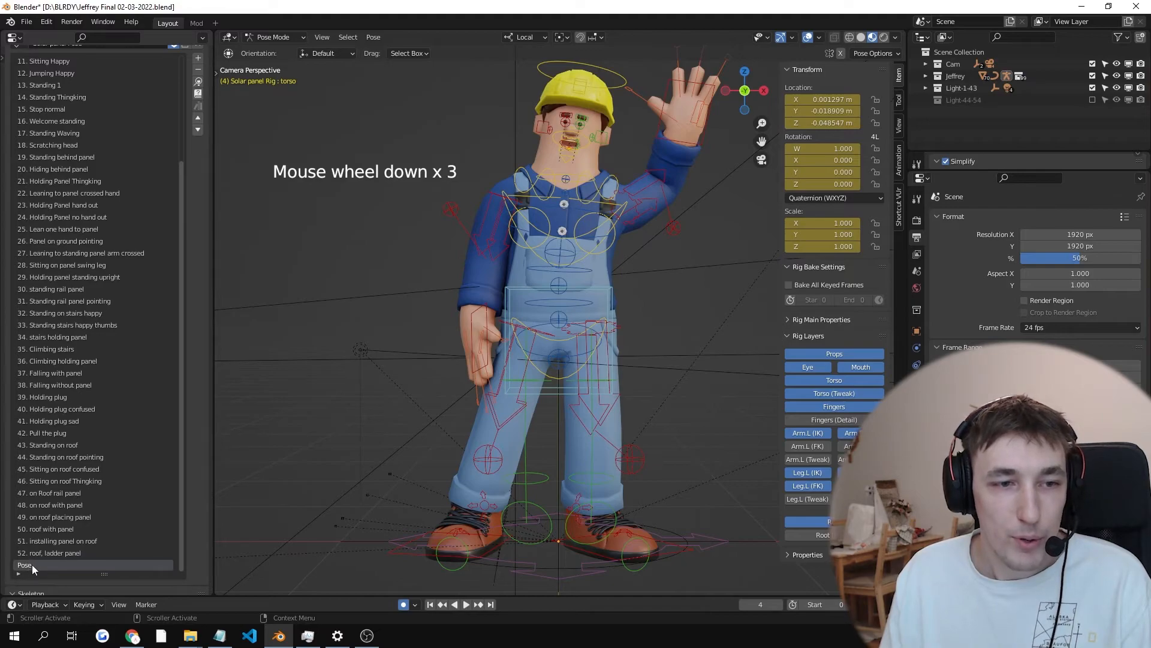
{"action": "left_click", "coordinate": [32, 564]}
{"action": "double_click", "coordinate": [31, 565]}
{"action": "type", "text": "5"}
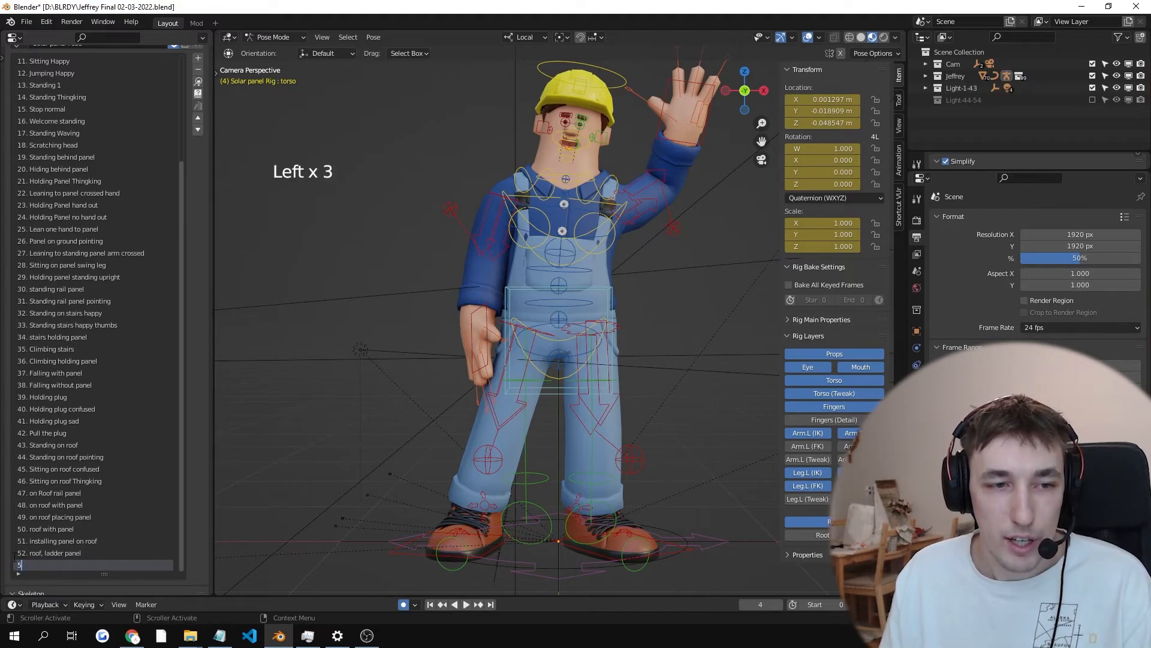
{"action": "type", "text": "3. Standing wave"}
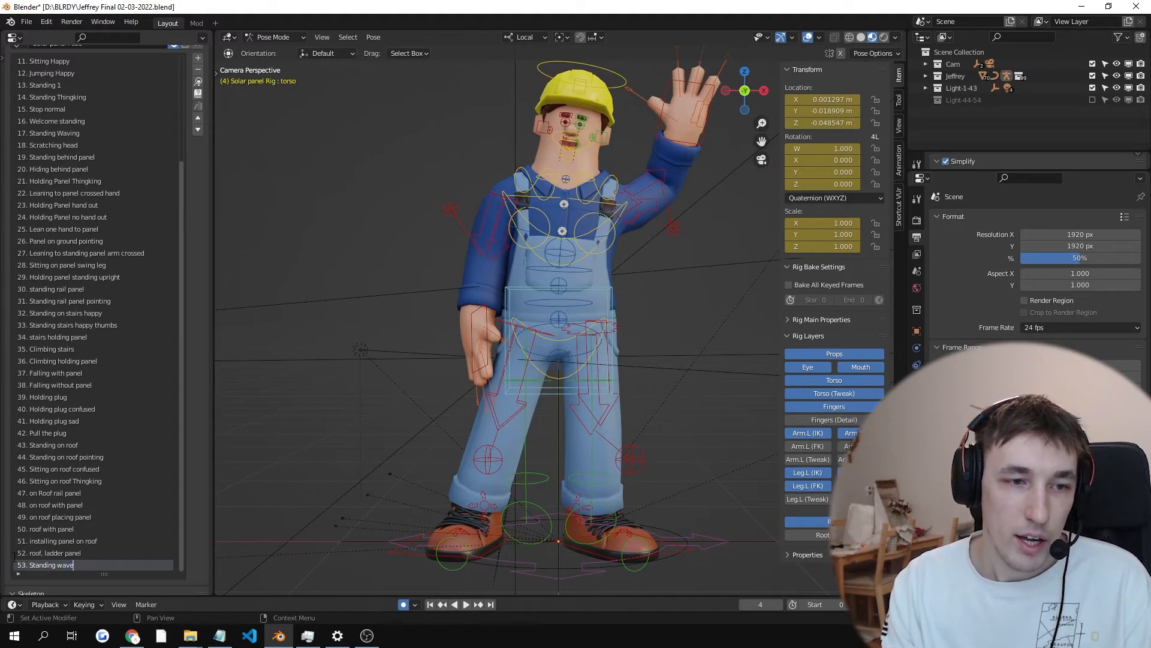
{"action": "key", "text": "Return"}
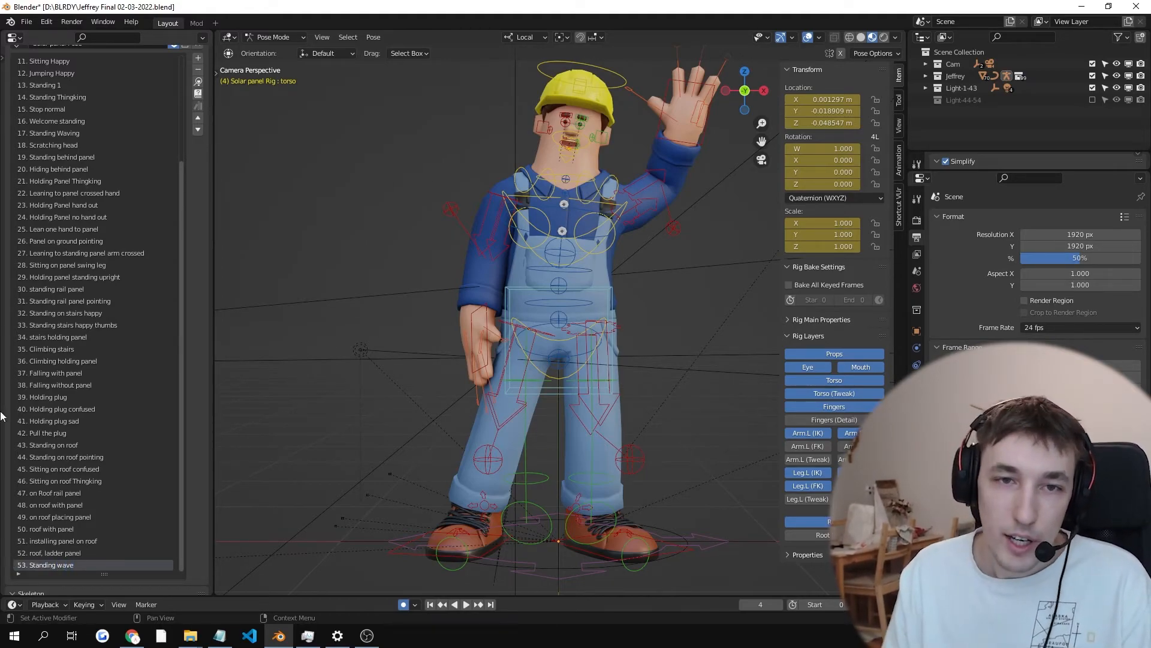
Step: Switch the rig to Object Mode and clear the object selection
{"action": "right_click", "coordinate": [346, 215]}
{"action": "key", "text": "Tab"}
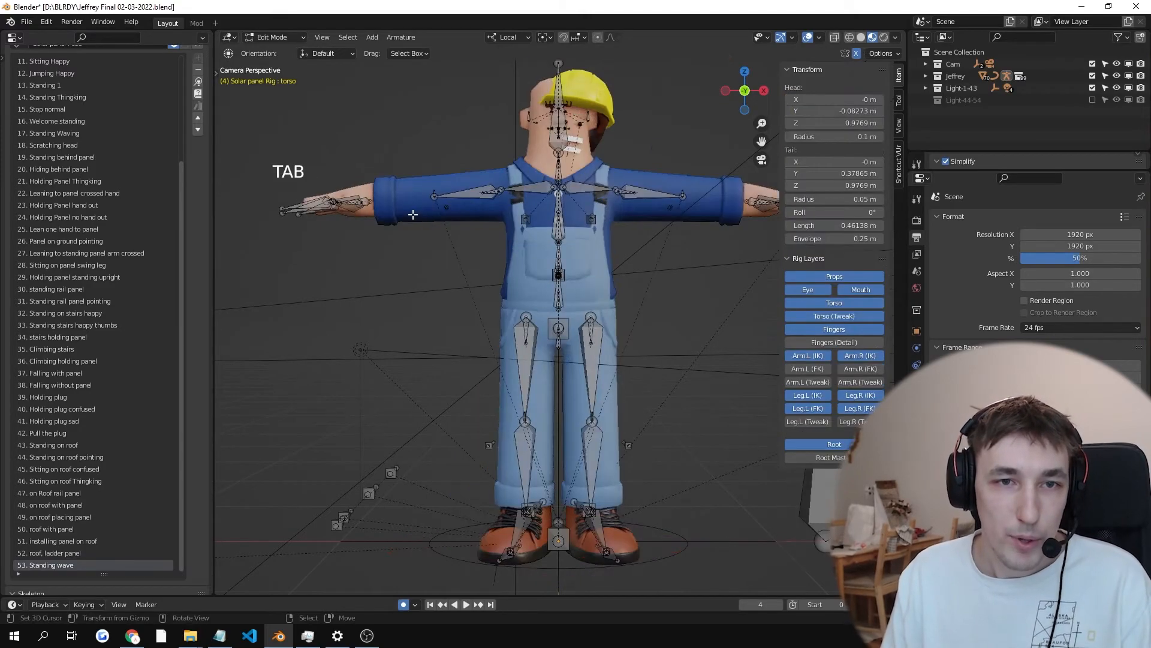
{"action": "key", "text": "Tab"}
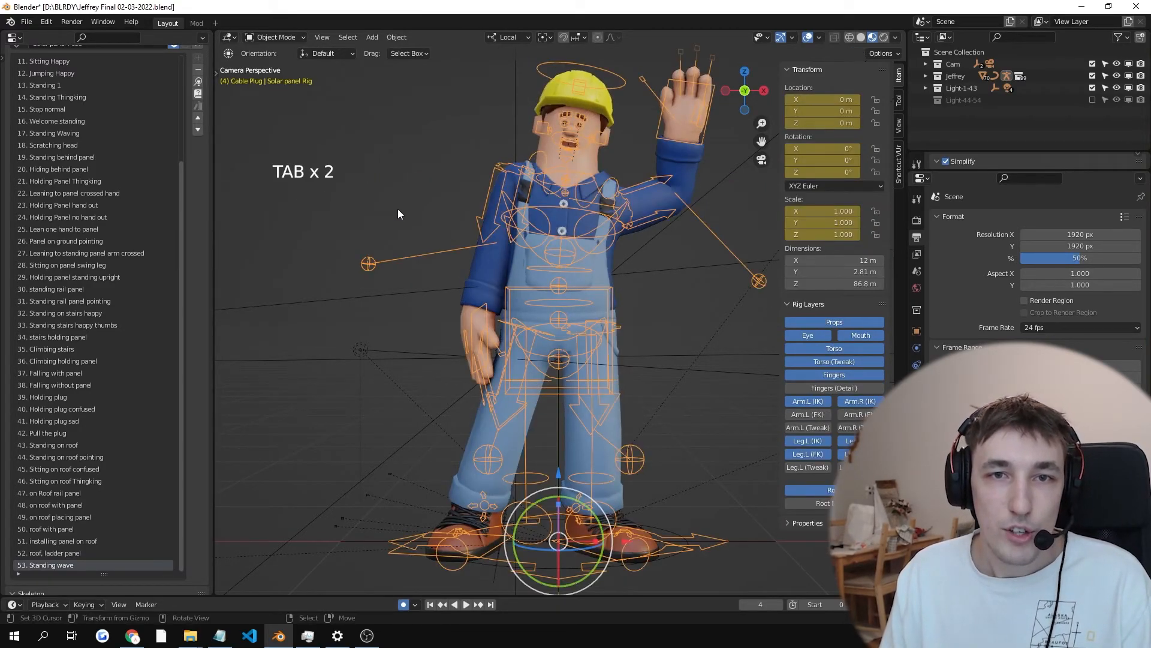
{"action": "right_click", "coordinate": [402, 209]}
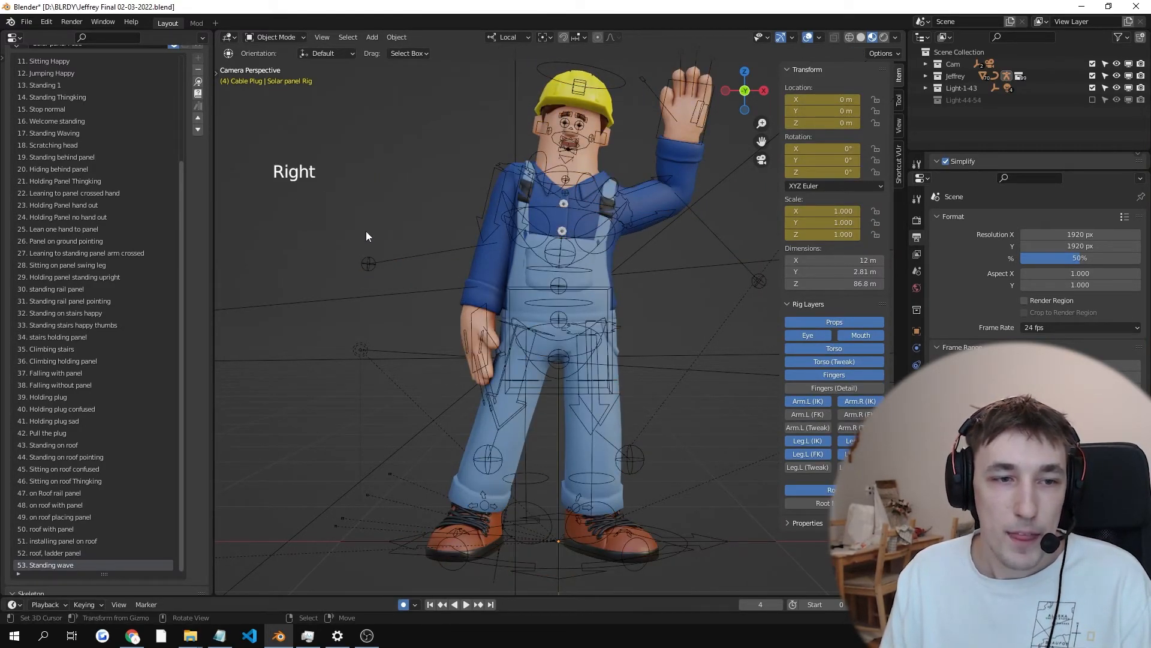
Step: Apply the library pose "30. standing rail panel" to the rig and hide the viewport overlays
{"action": "left_click", "coordinate": [85, 289]}
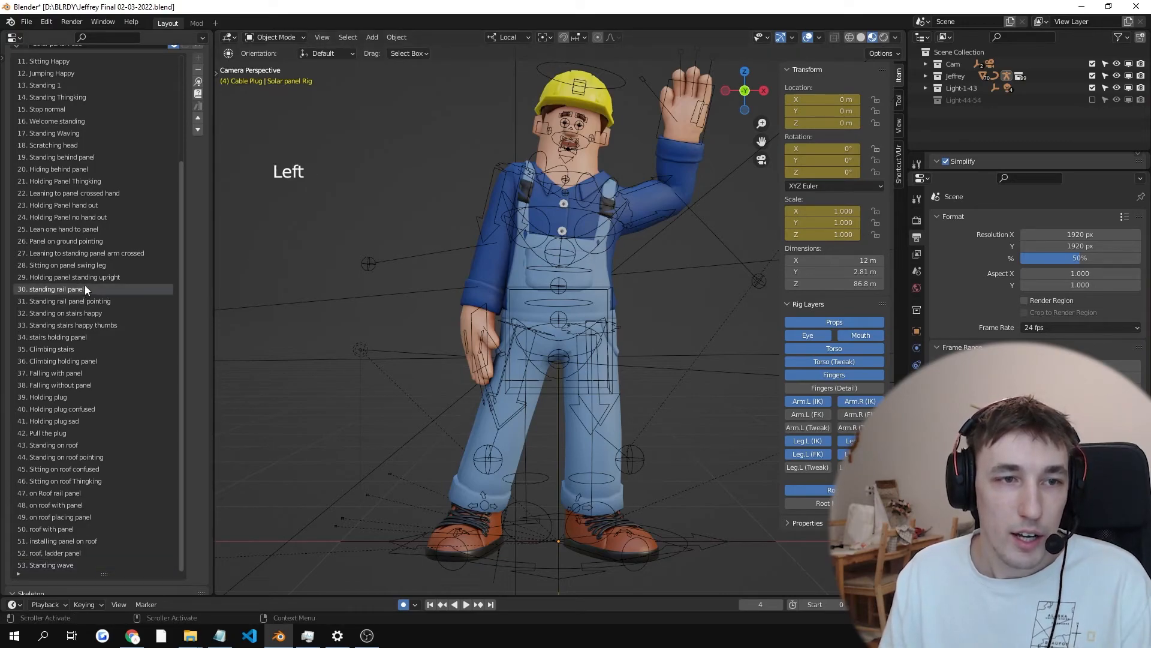
{"action": "left_click", "coordinate": [197, 88]}
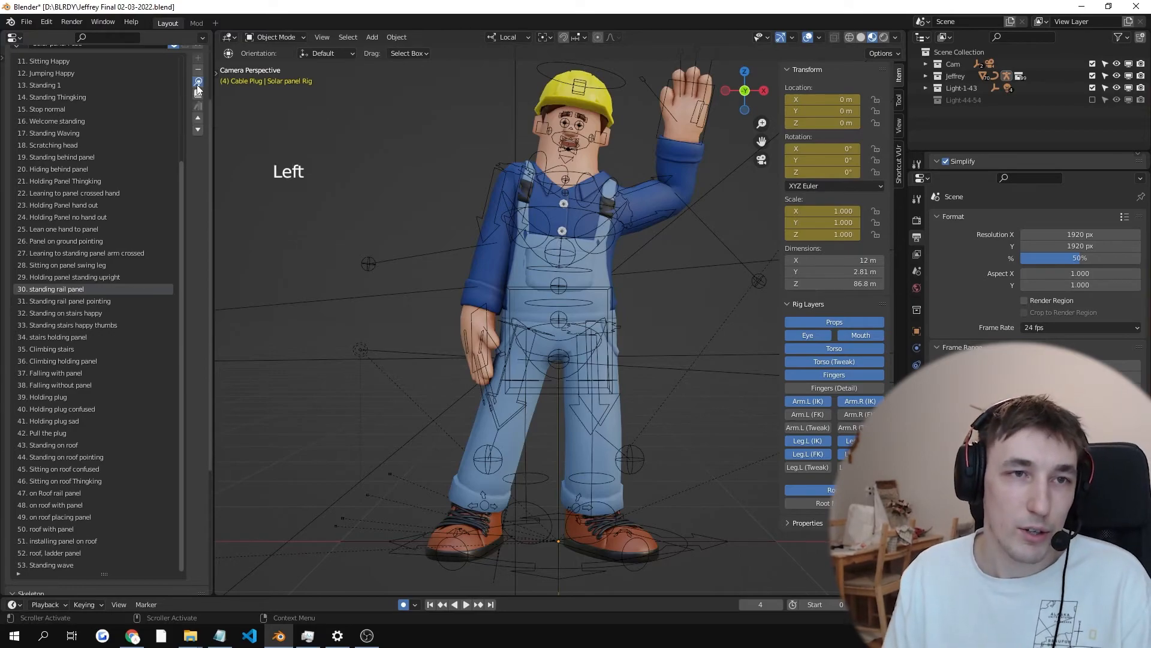
{"action": "scroll", "coordinate": [476, 230], "scroll_direction": "down", "scroll_amount": 5}
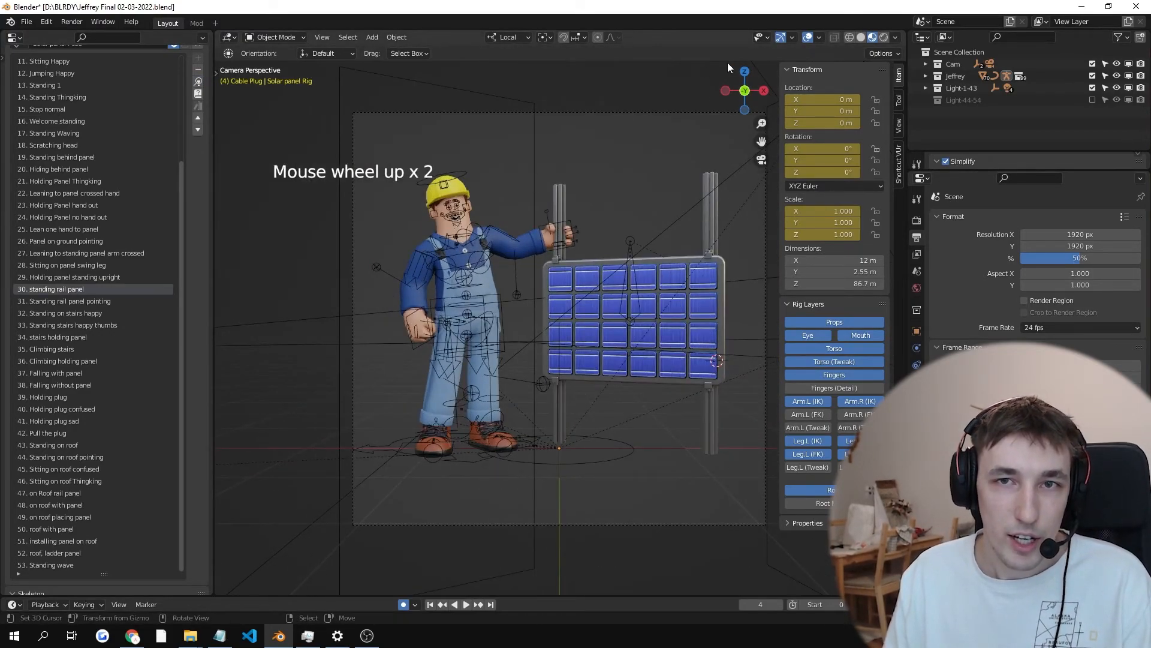
{"action": "left_click", "coordinate": [808, 37]}
{"action": "scroll", "coordinate": [89, 561], "scroll_direction": "down", "scroll_amount": 2}
Step: Apply the custom library pose "53. Standing wave" to the character's rig
{"action": "left_click", "coordinate": [90, 564]}
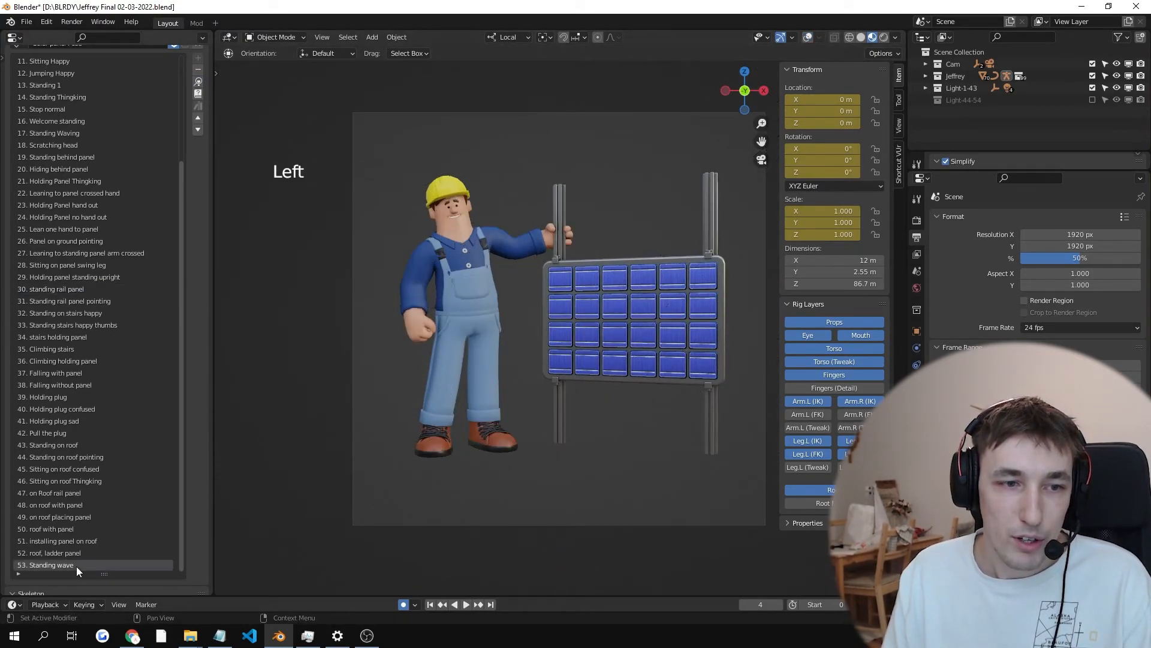
{"action": "left_click", "coordinate": [199, 82]}
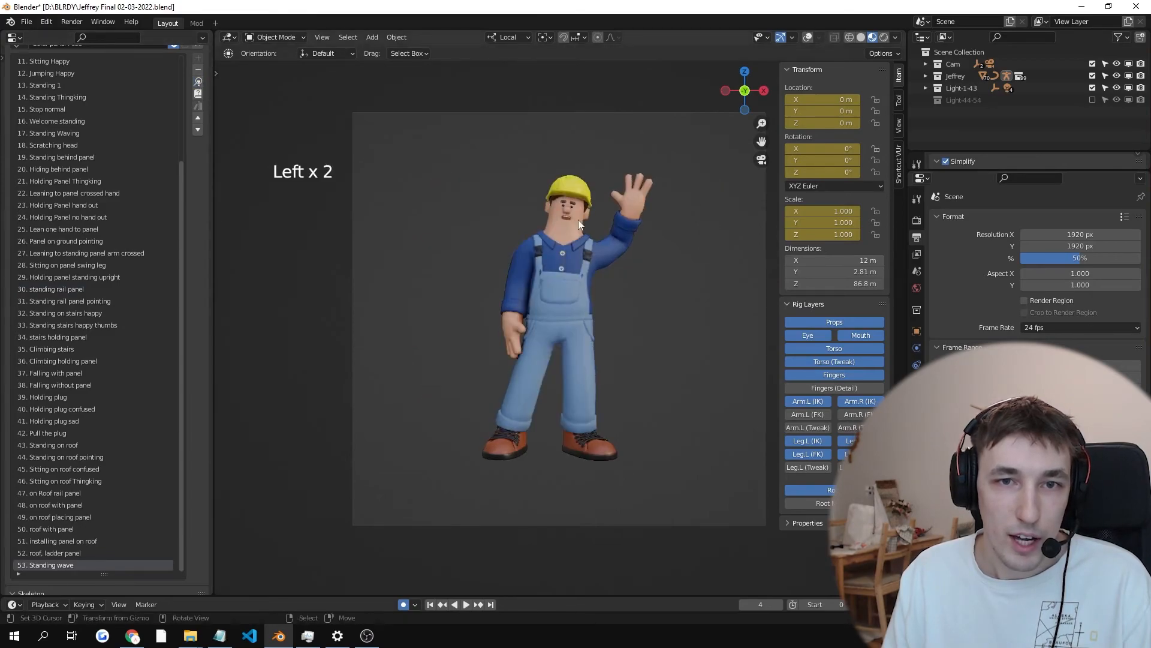
{"action": "scroll", "coordinate": [585, 225], "scroll_direction": "up", "scroll_amount": 2}
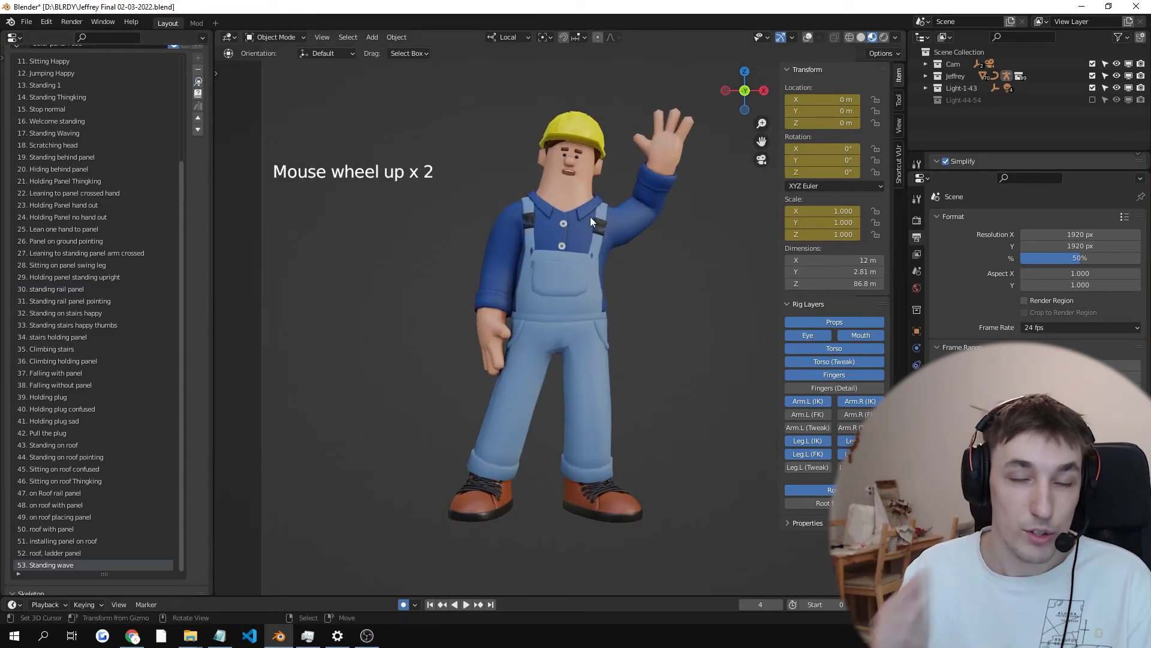